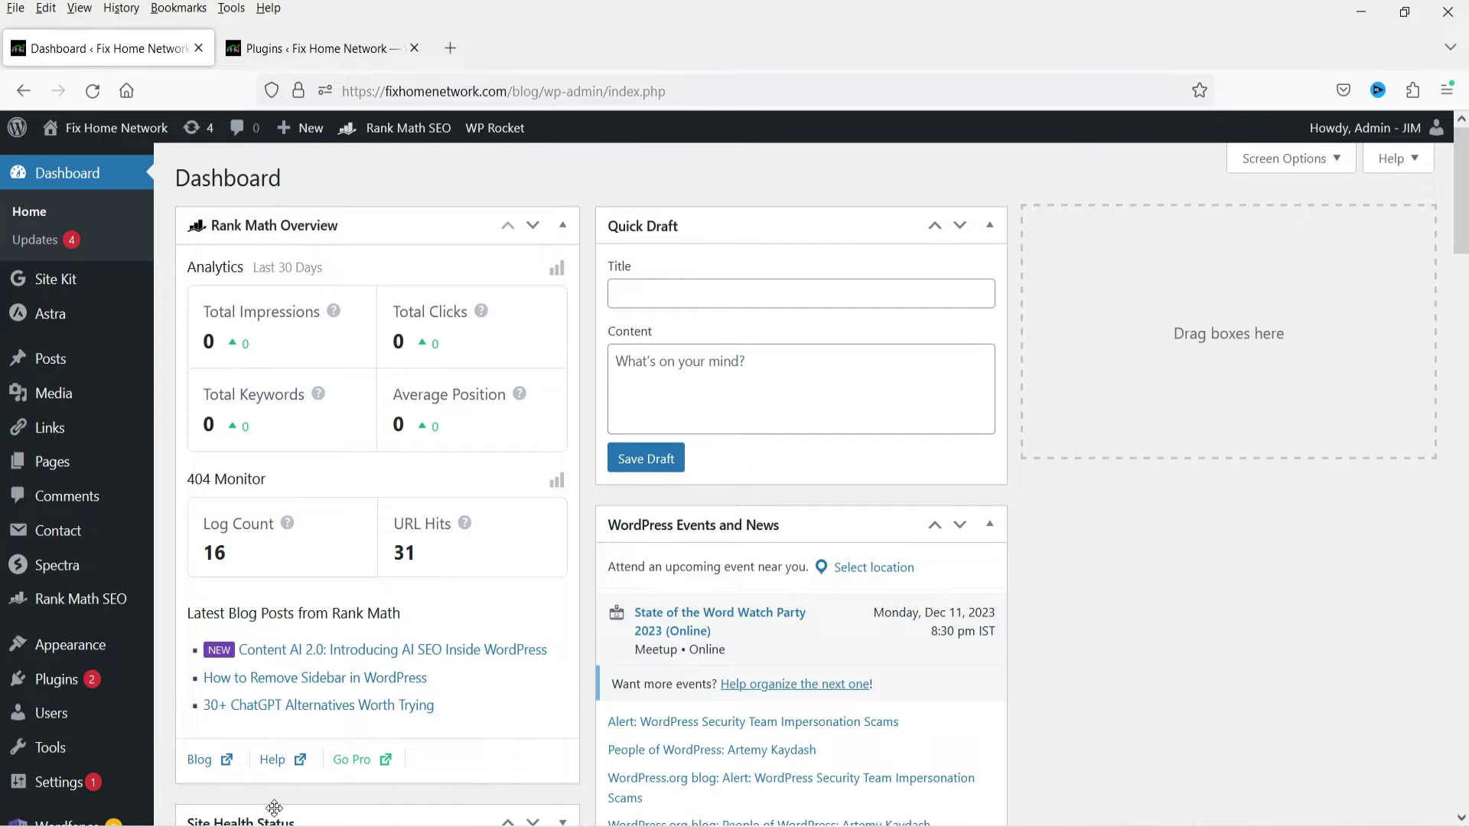
- Go to the Plugins page, highlight Rank Math SEO, and open its dashboard from the sidebar
click(57, 675)
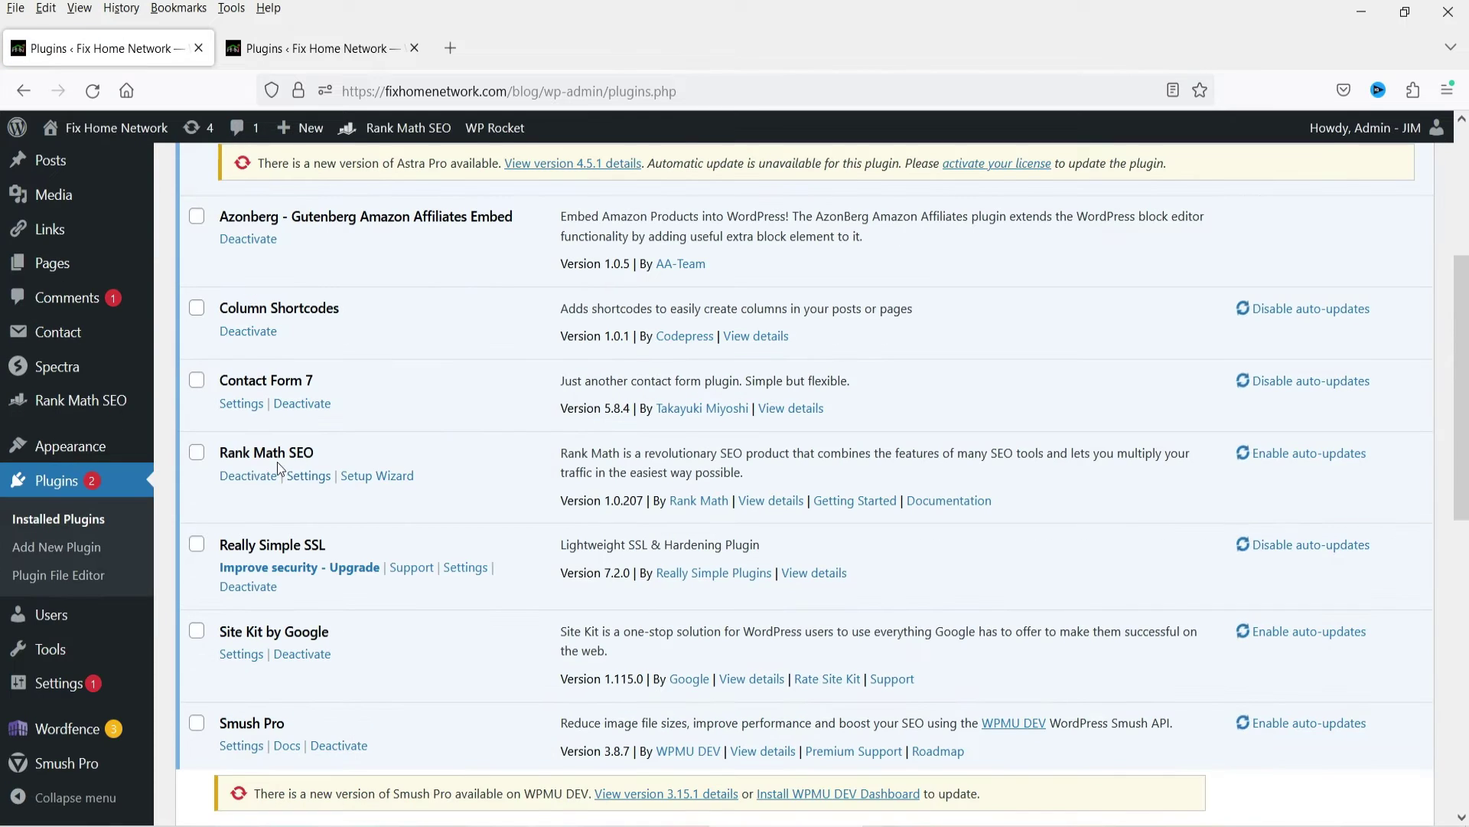
drag(336, 453, 226, 452)
click(77, 398)
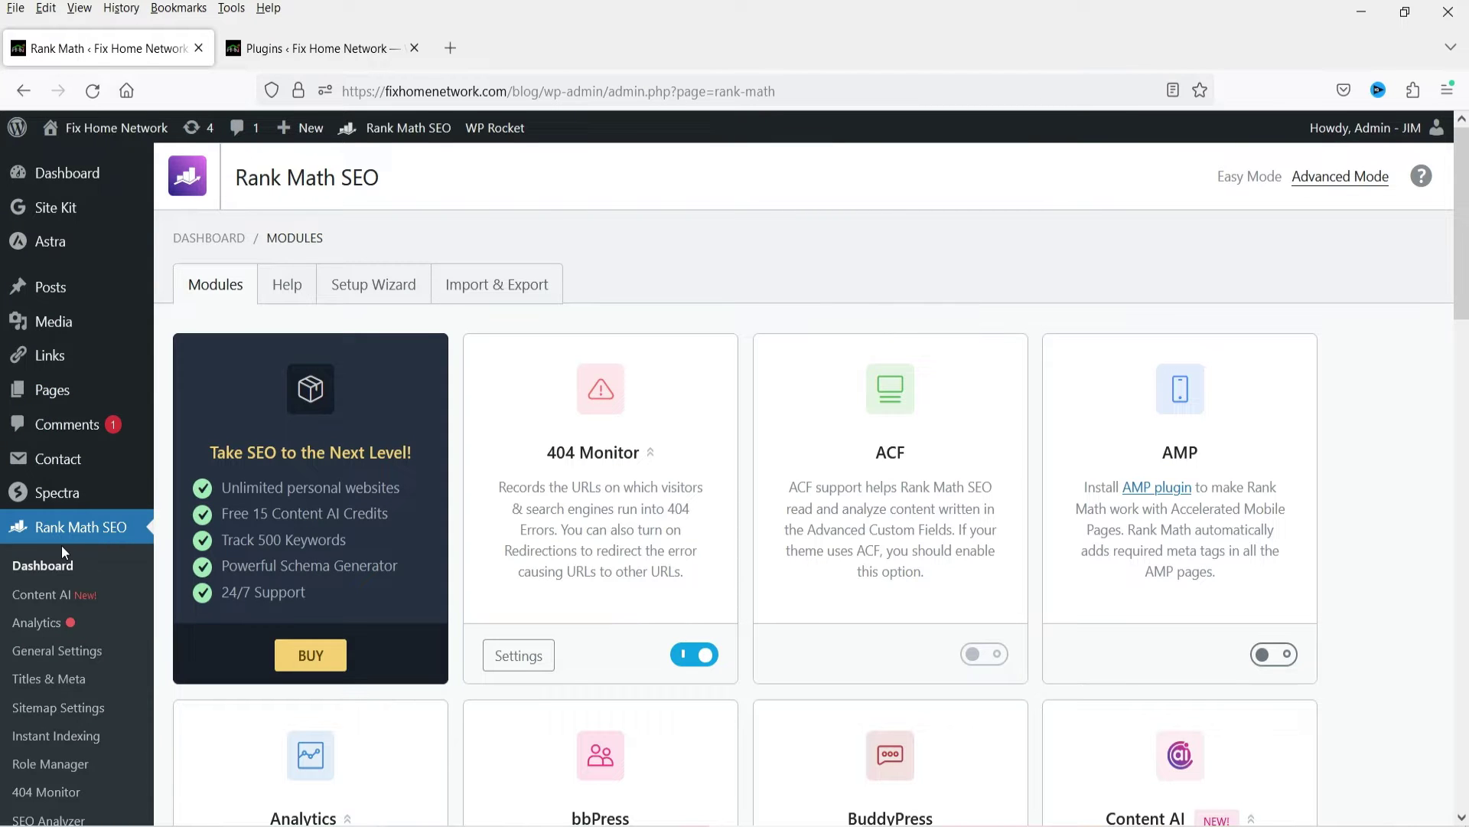
- Scroll through the Rank Math modules grid, from 404 Monitor, ACF and AMP downward, and back up
scroll(1332, 409, down, 10)
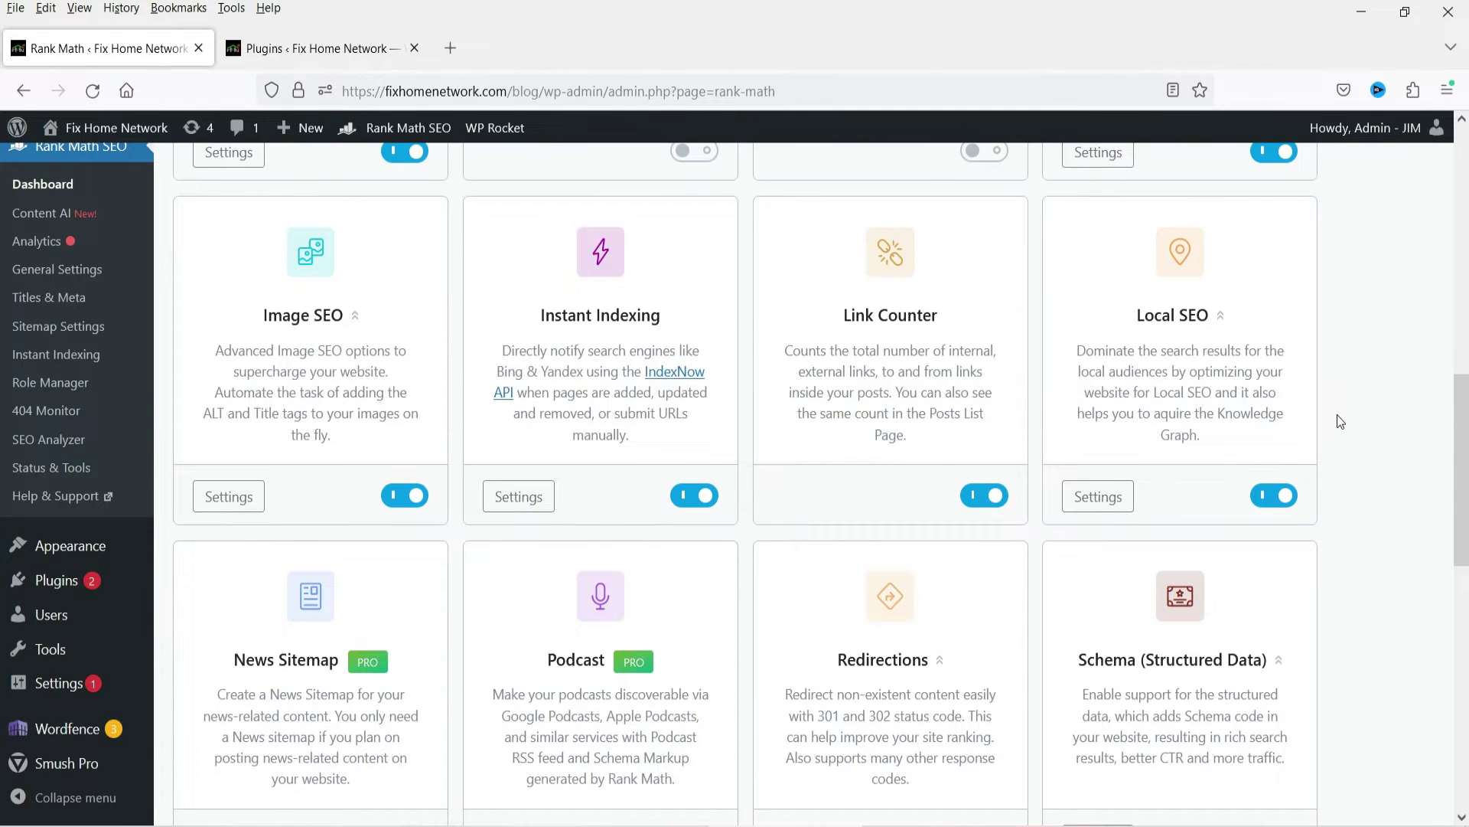
scroll(1338, 414, down, 2)
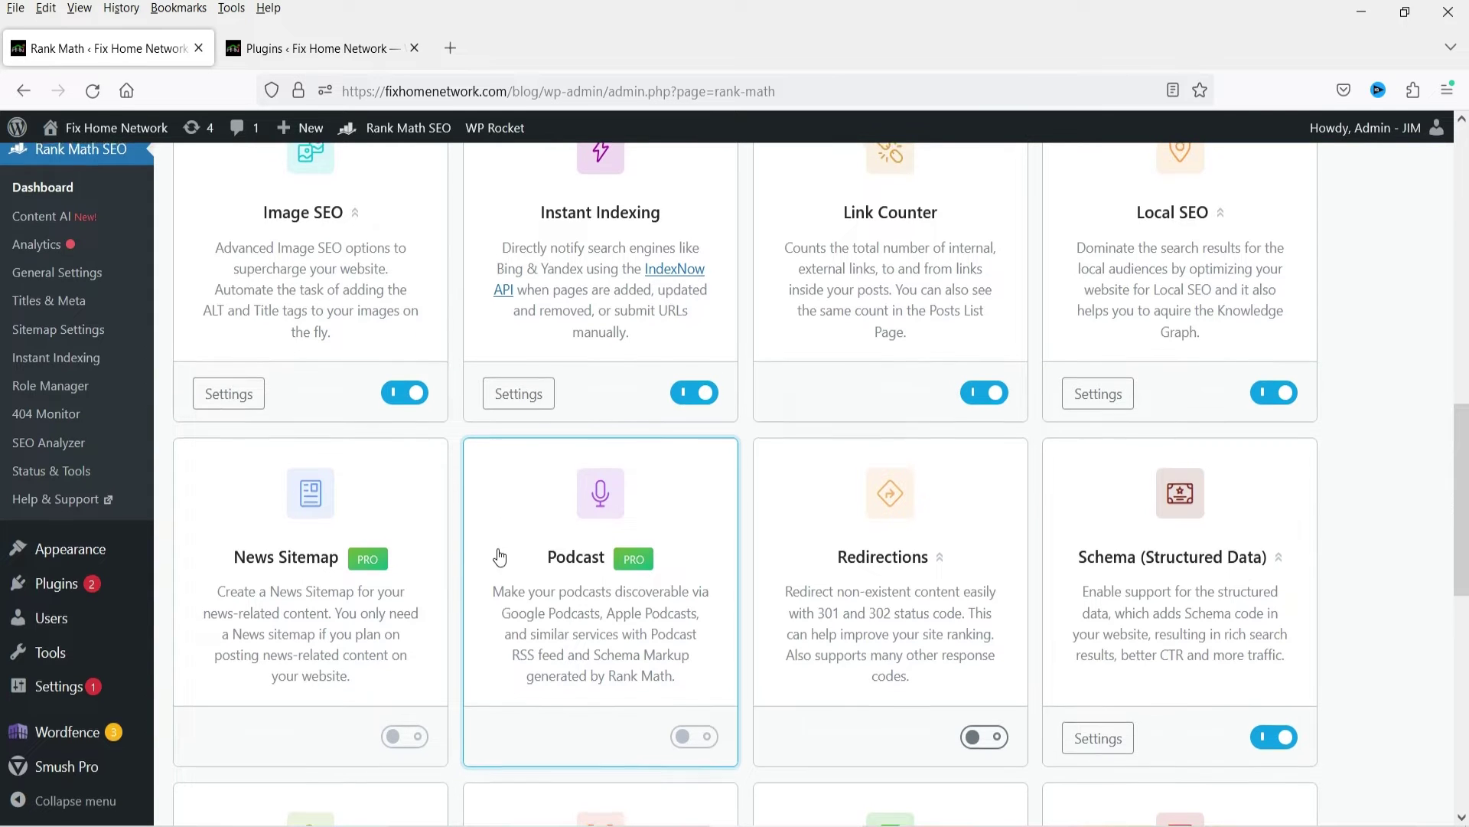
scroll(497, 559, up, 4)
scroll(364, 311, up, 1)
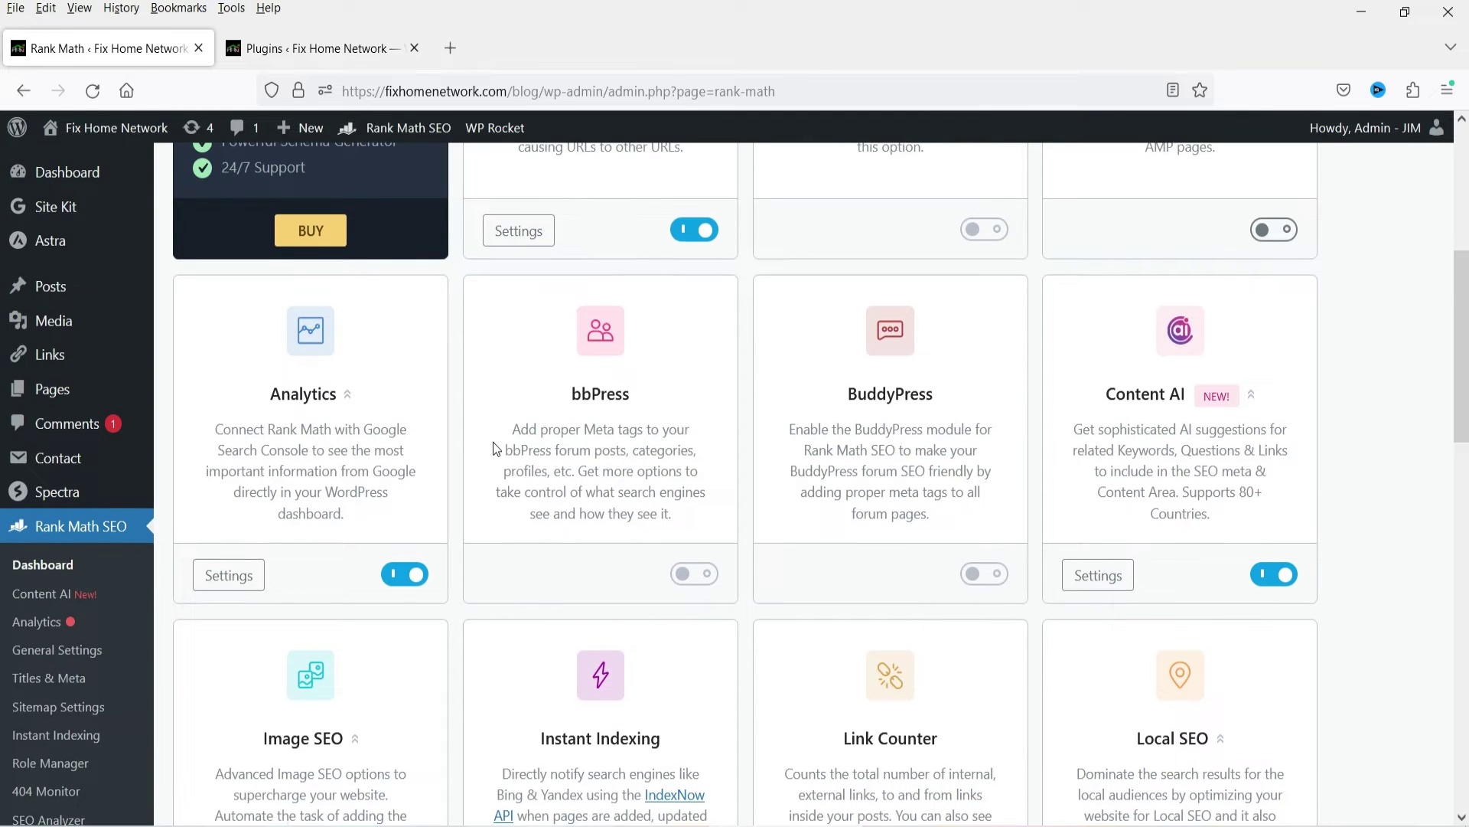
scroll(397, 365, down, 4)
scroll(406, 465, down, 1)
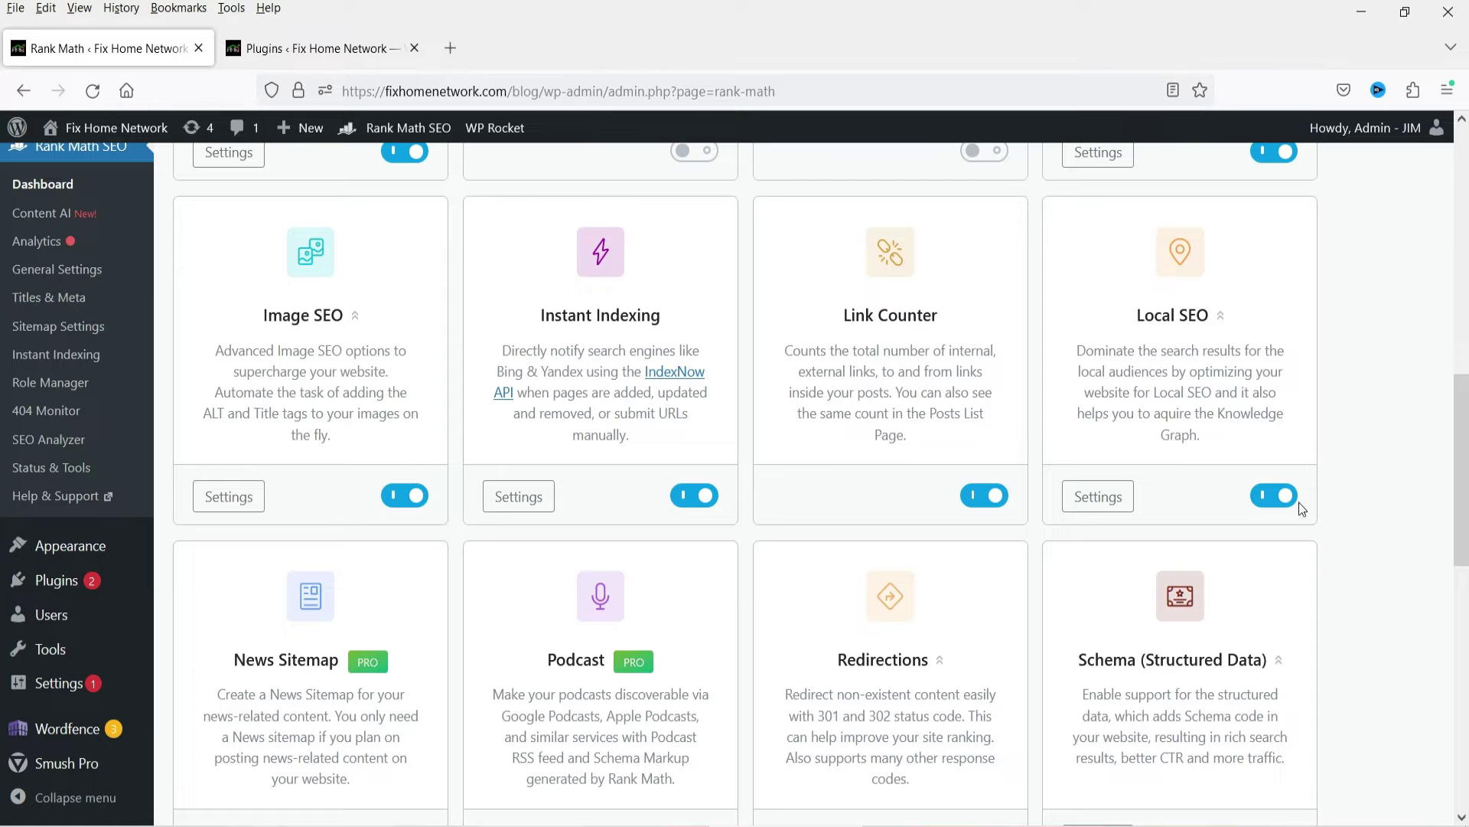
scroll(1389, 486, down, 2)
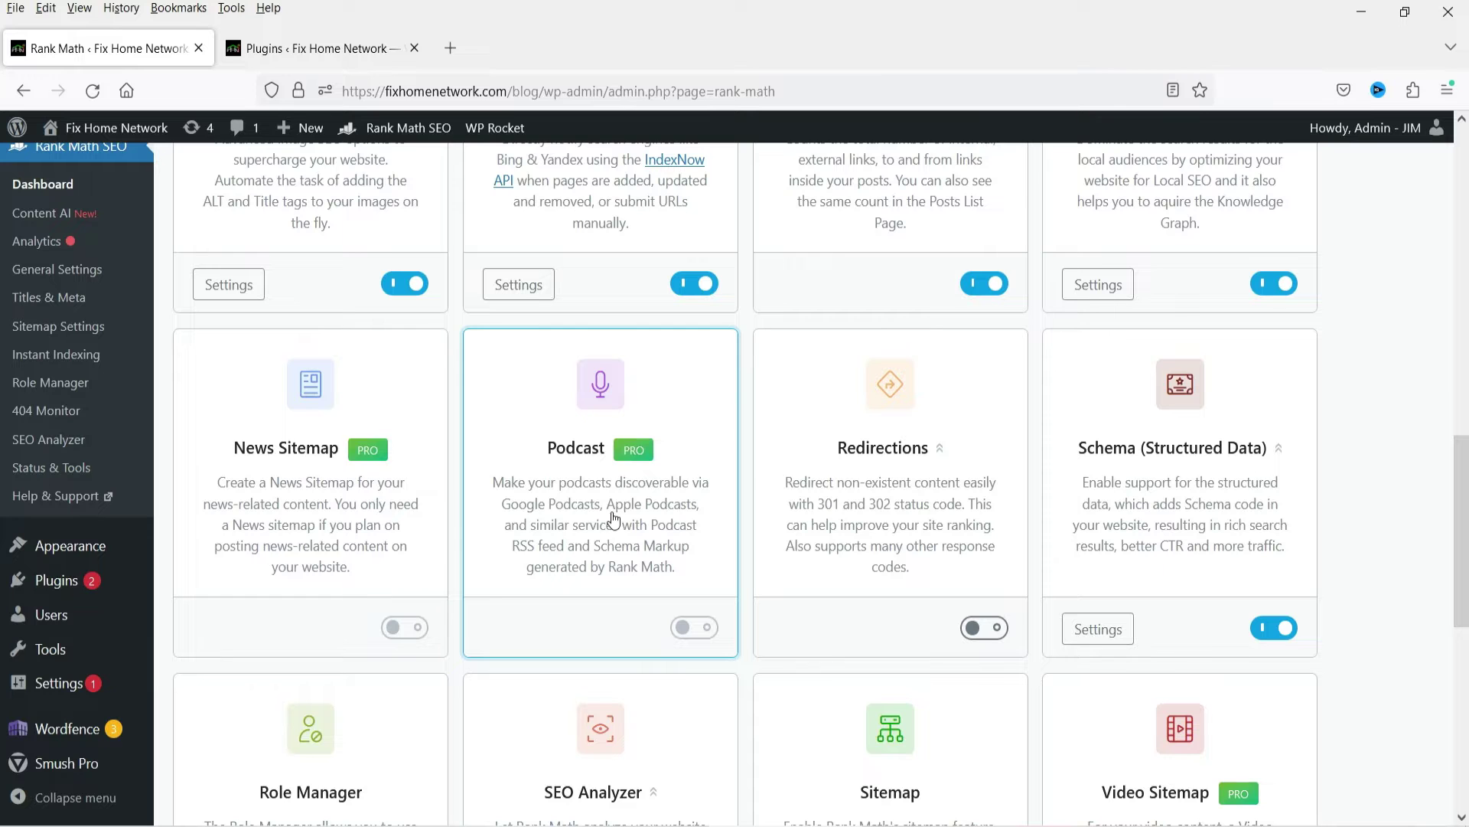
scroll(1381, 397, down, 3)
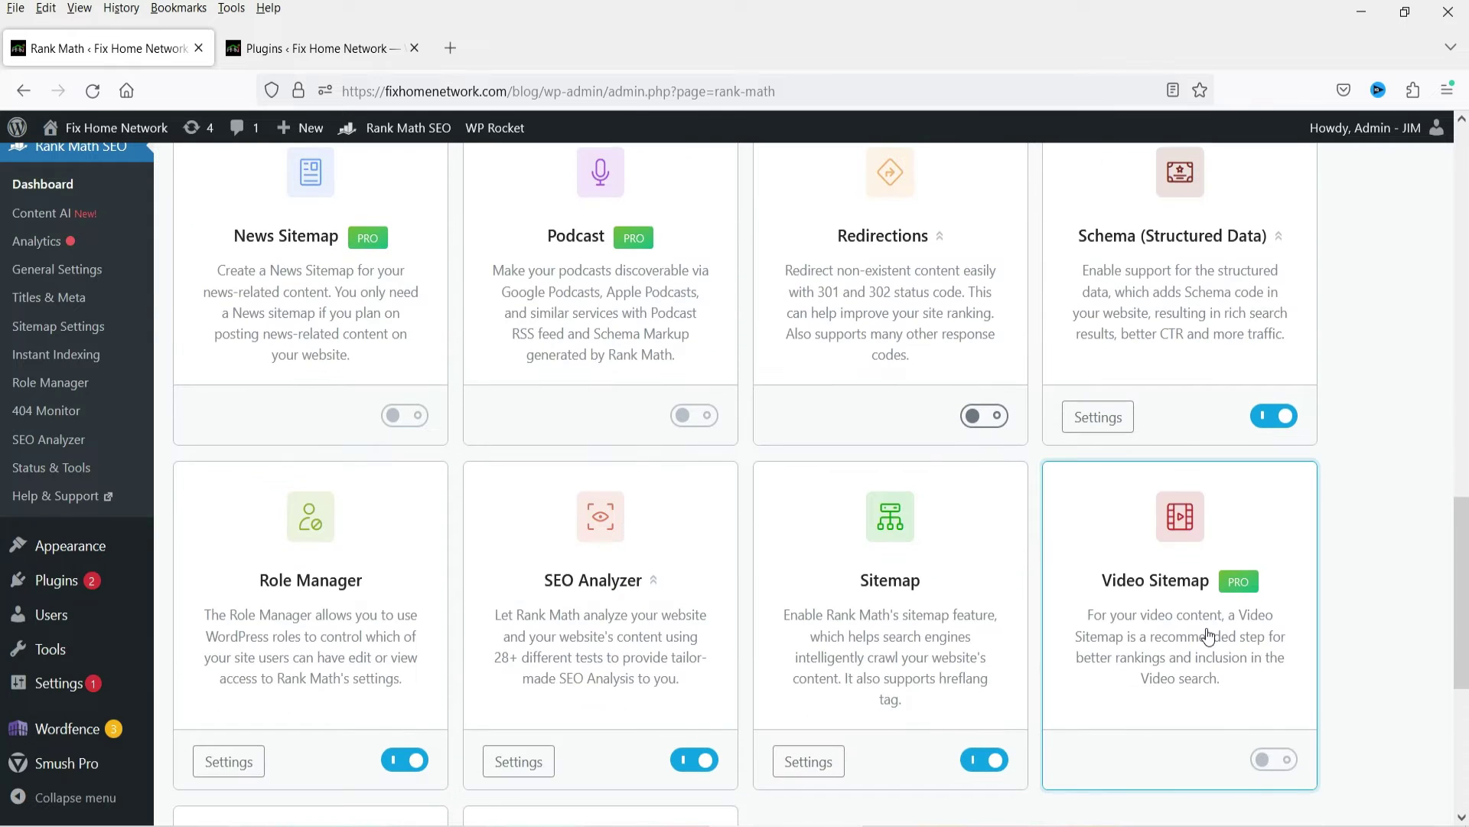
scroll(1354, 635, down, 3)
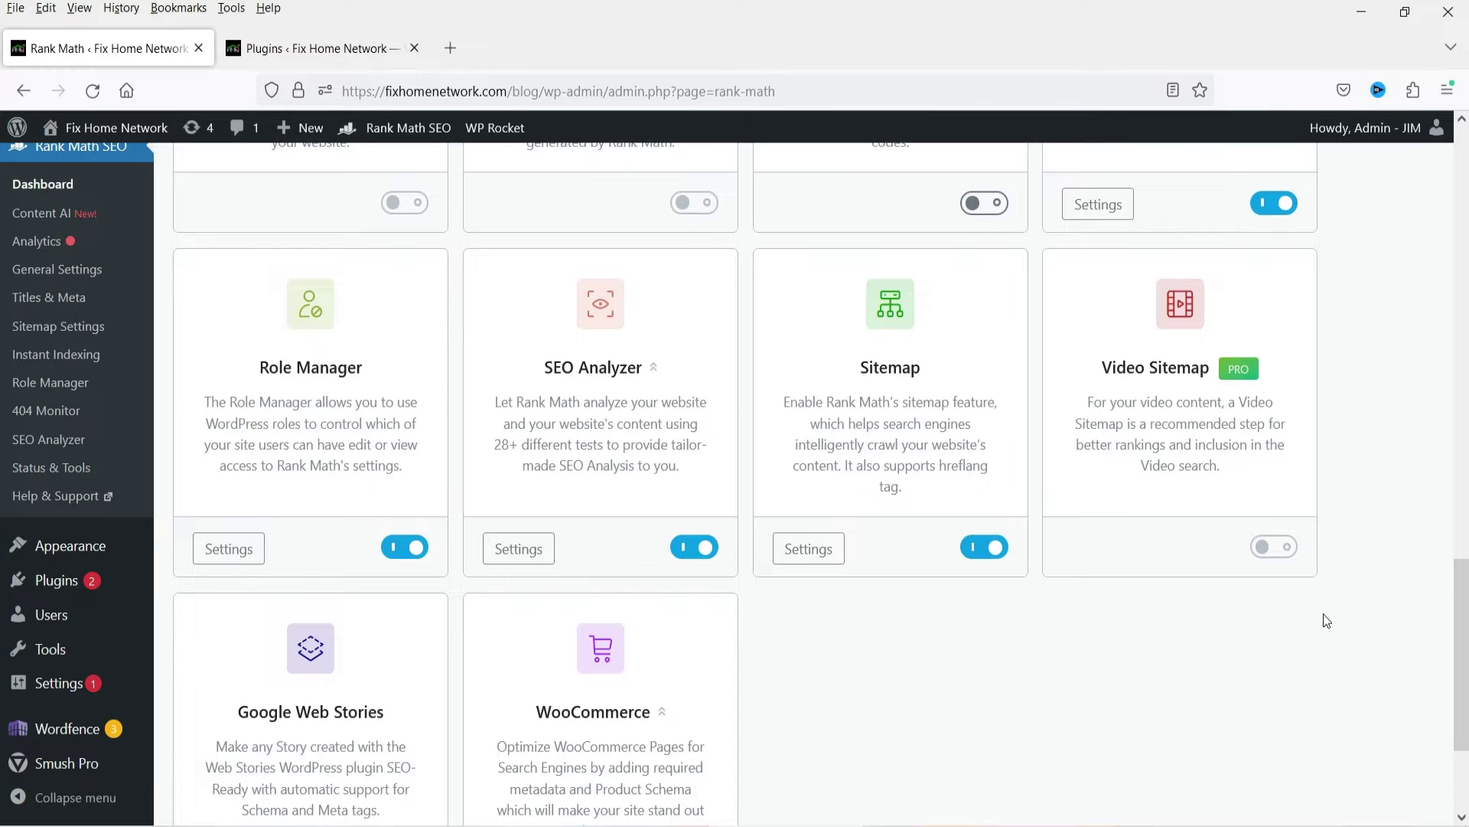
scroll(1325, 617, down, 3)
scroll(1200, 676, up, 5)
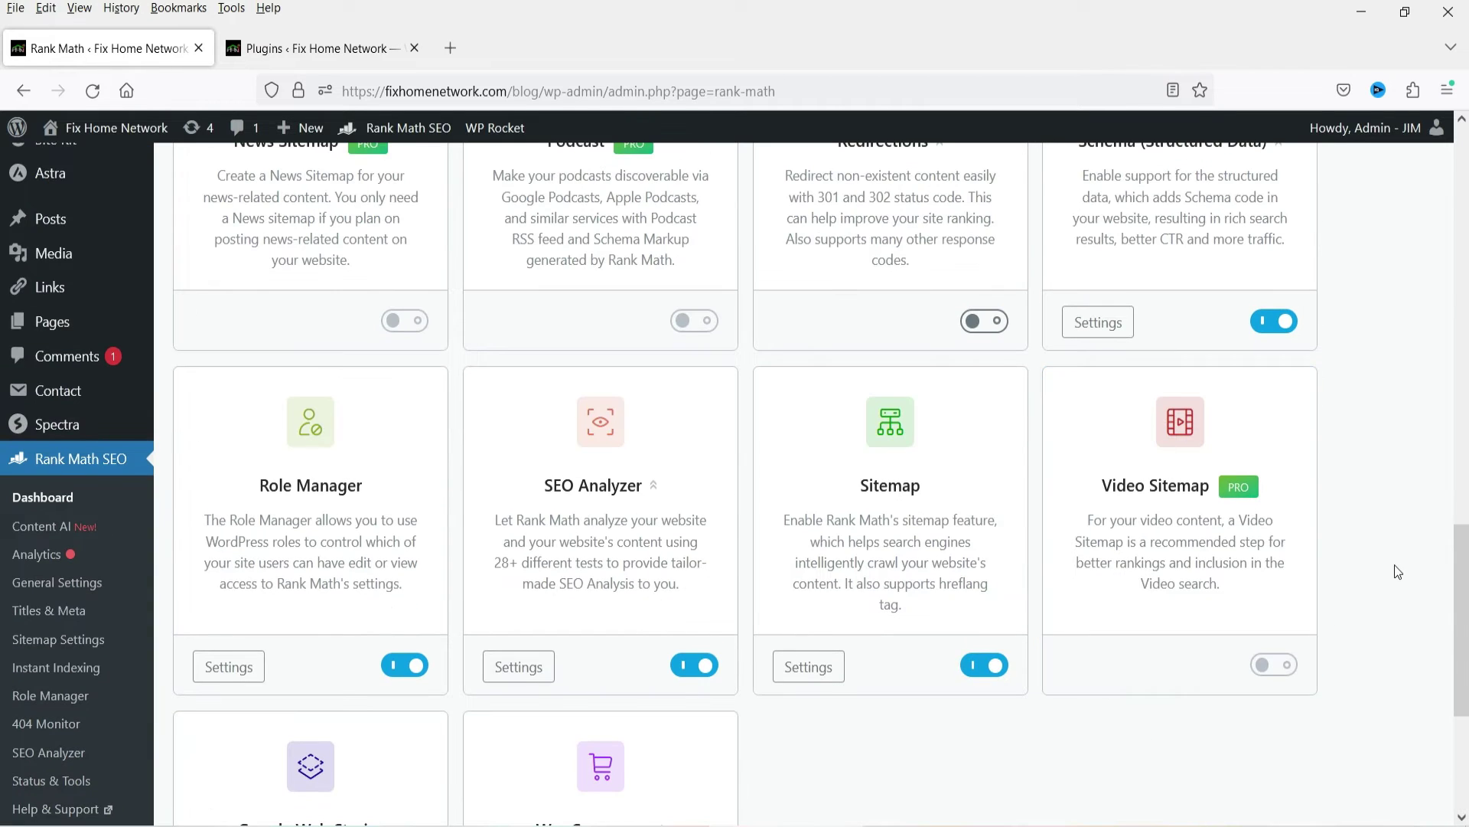
scroll(1394, 571, up, 8)
scroll(1400, 572, up, 6)
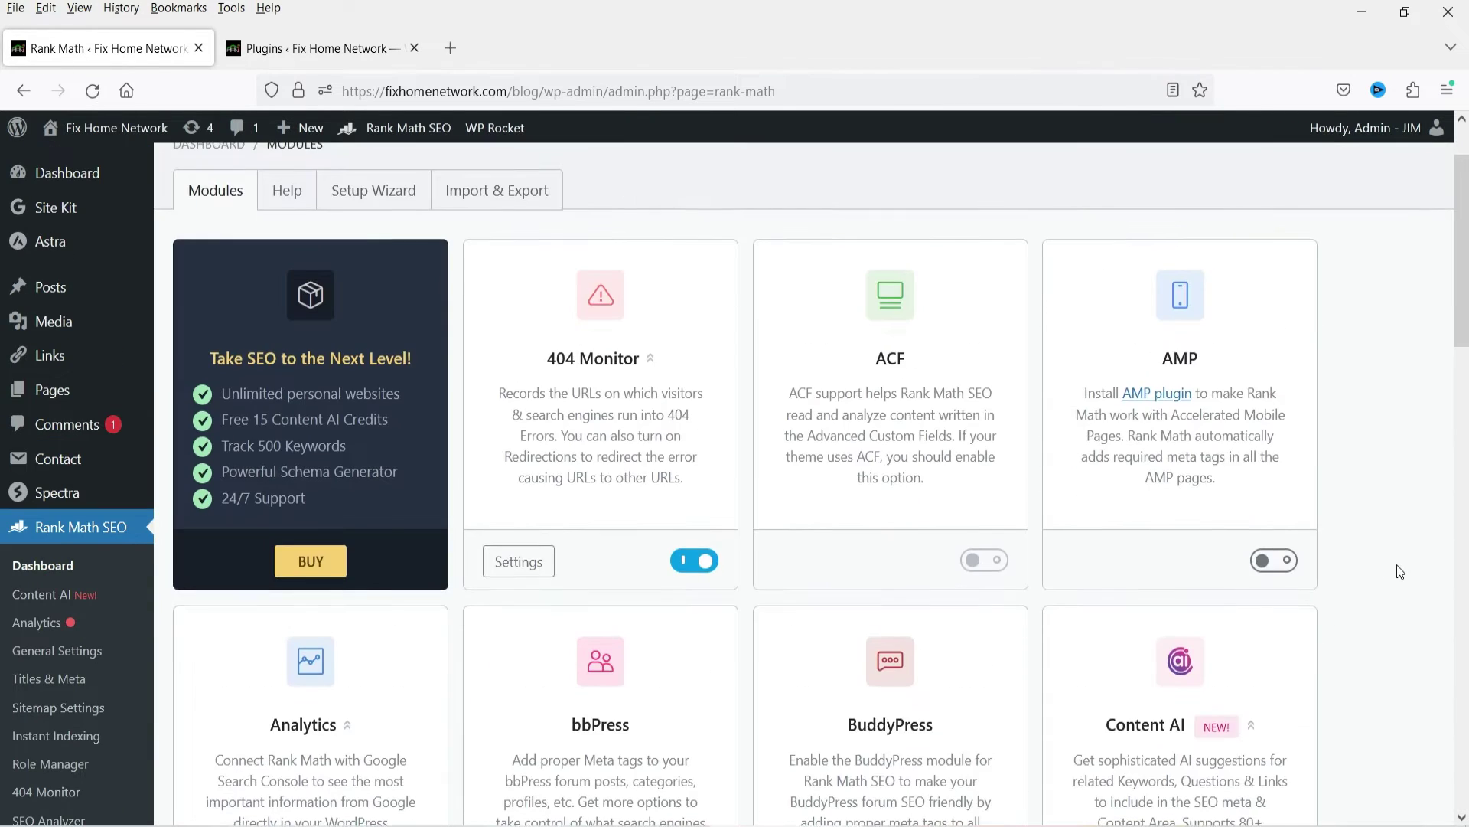
- Switch to the Linksys Velop Setup post and show its 89/100 Rank Math SEO analysis
click(315, 44)
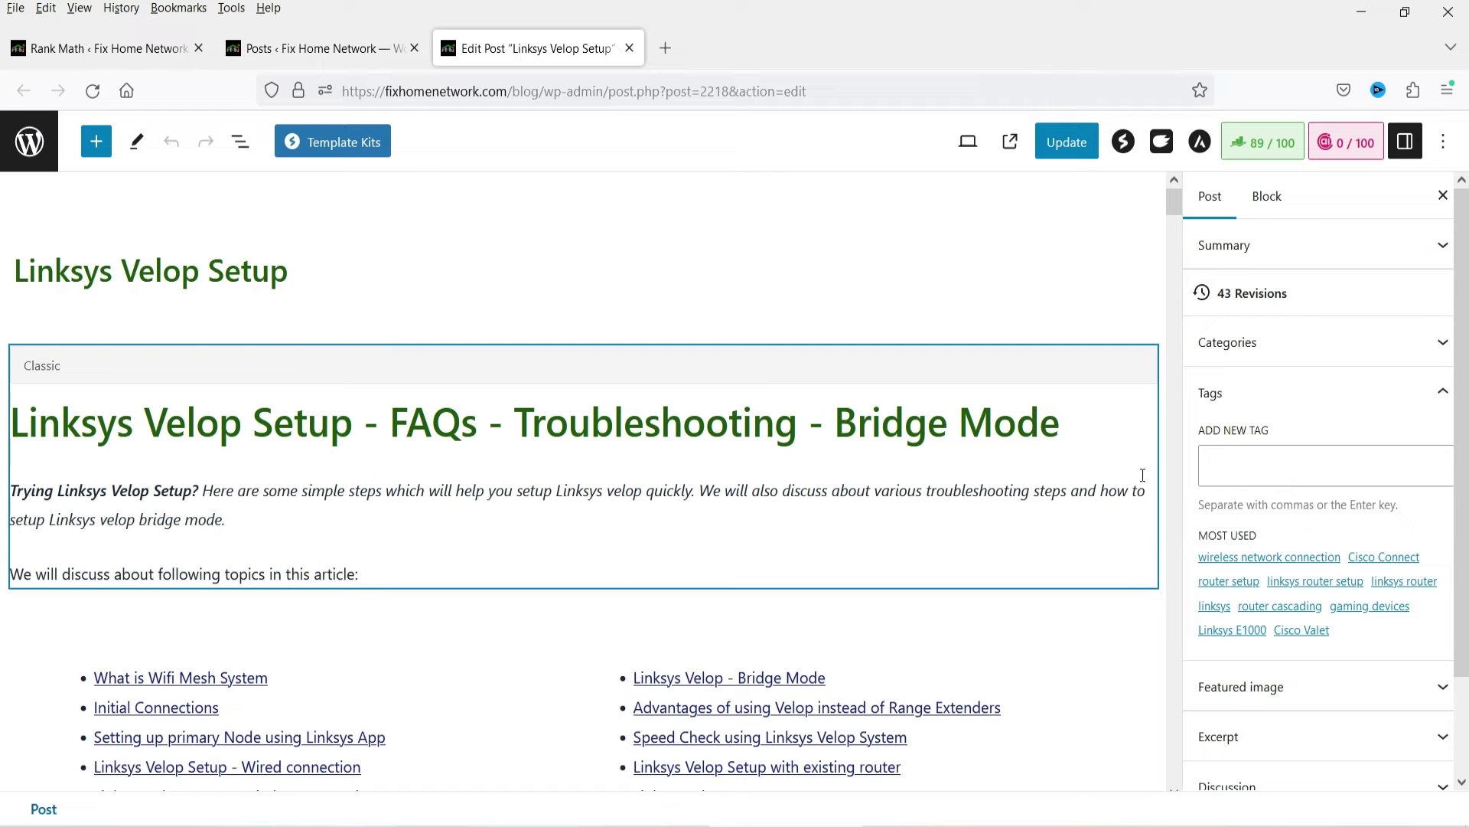
click(1261, 145)
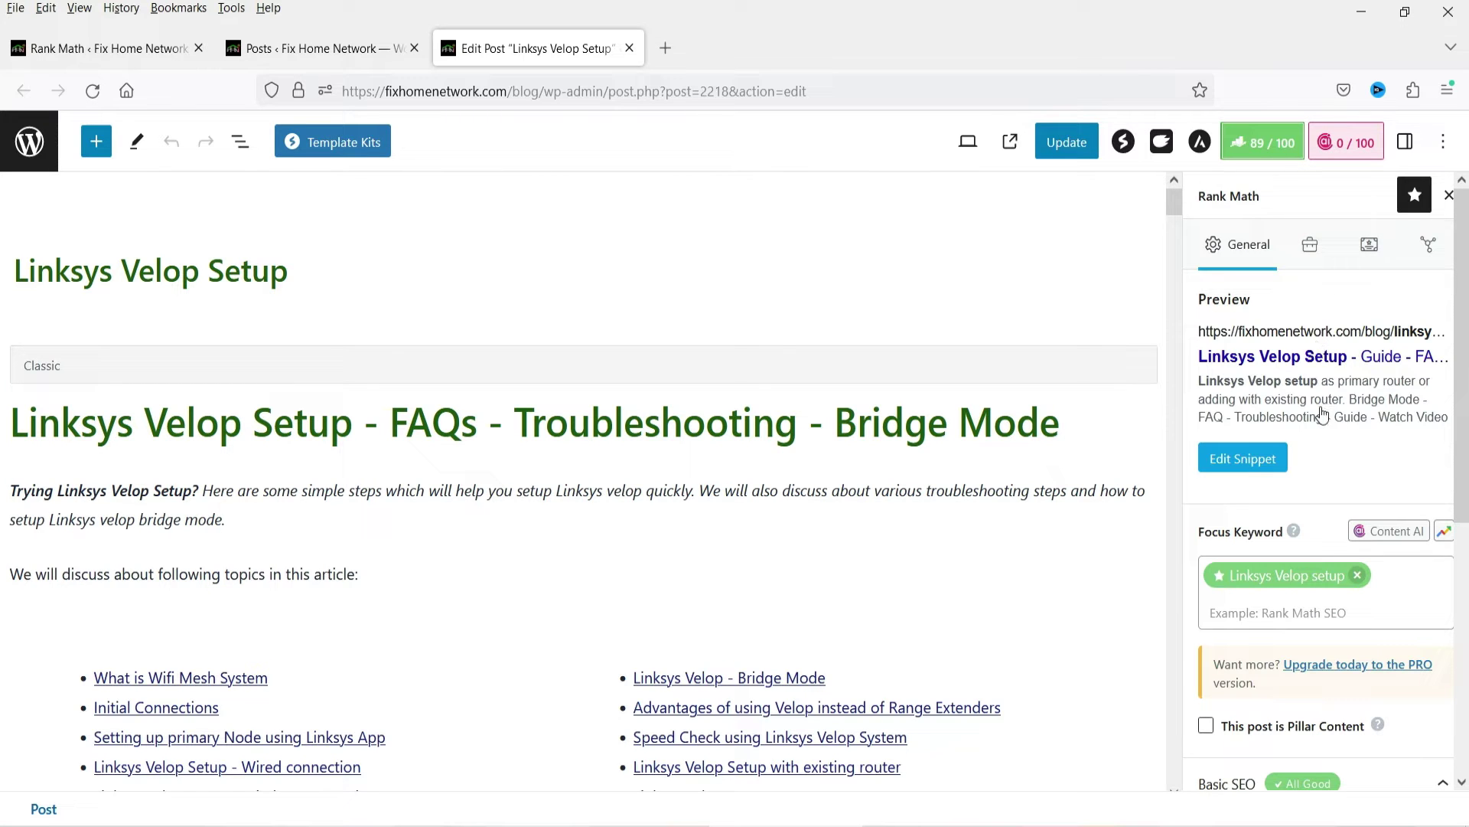
scroll(1325, 452, down, 3)
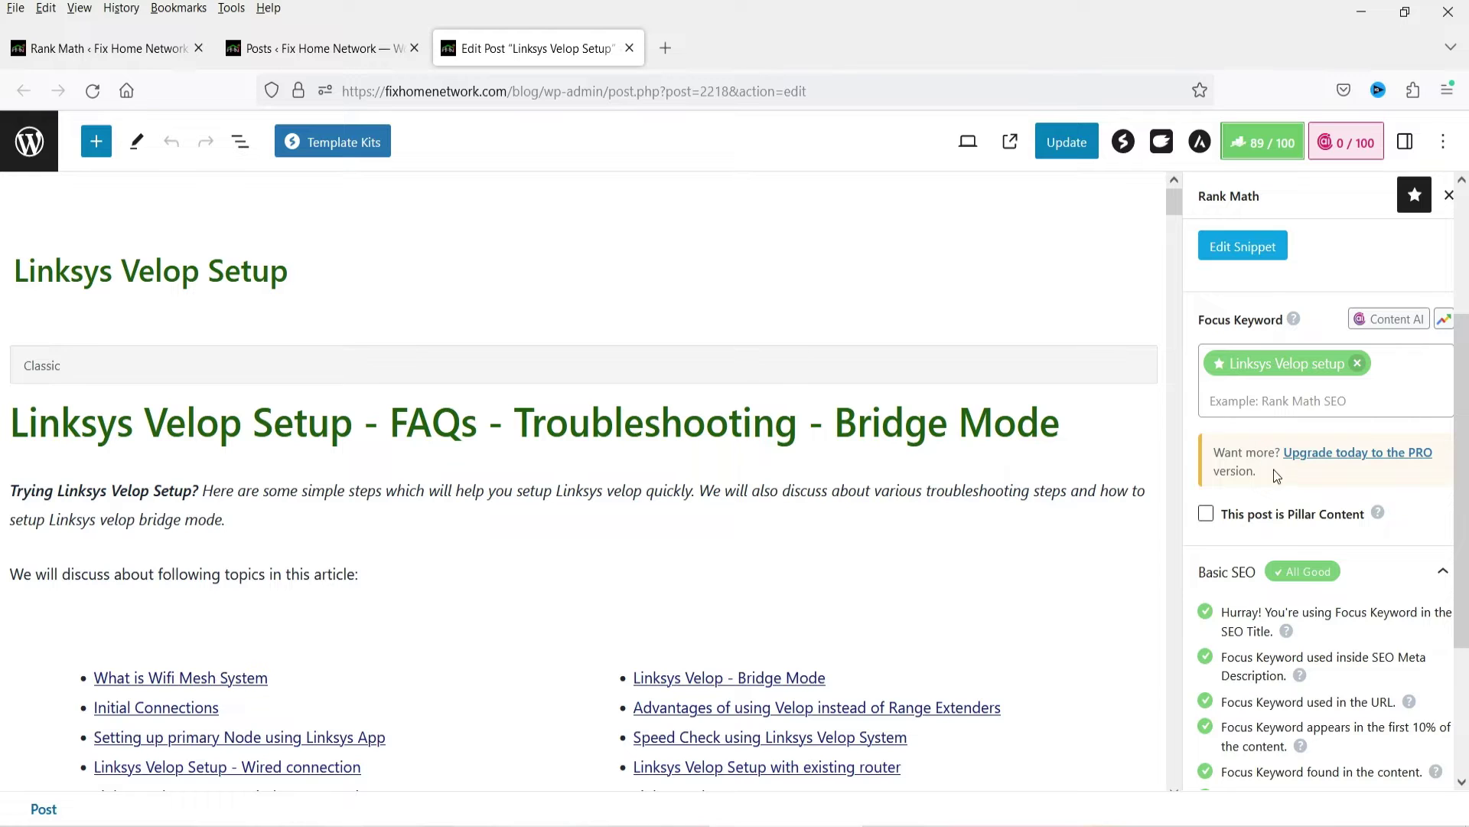
scroll(1277, 466, down, 3)
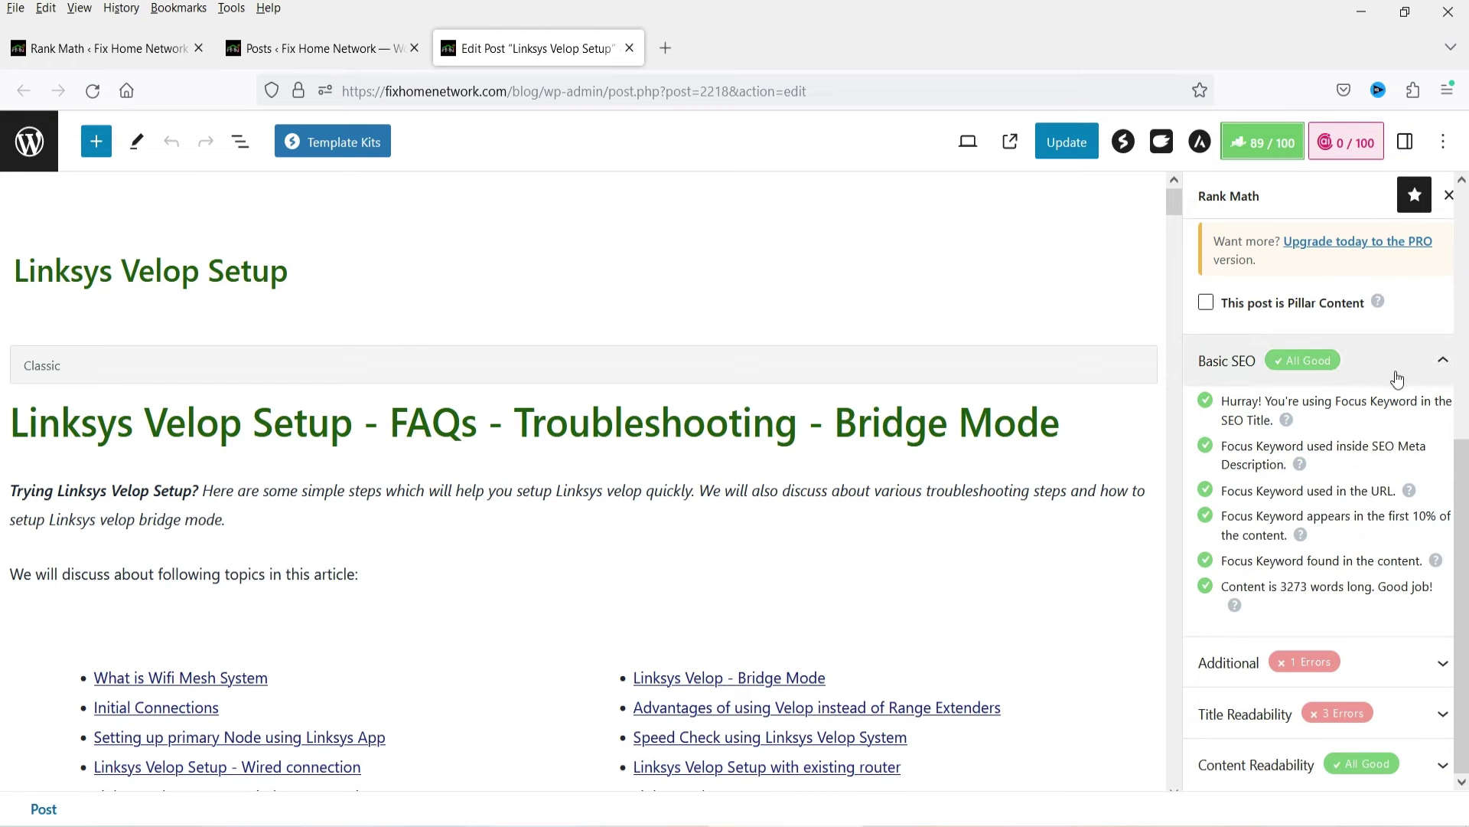
- Expand the Additional checks (Keyword Density 0.64) and the Title Readability checks showing 3 errors
click(1442, 664)
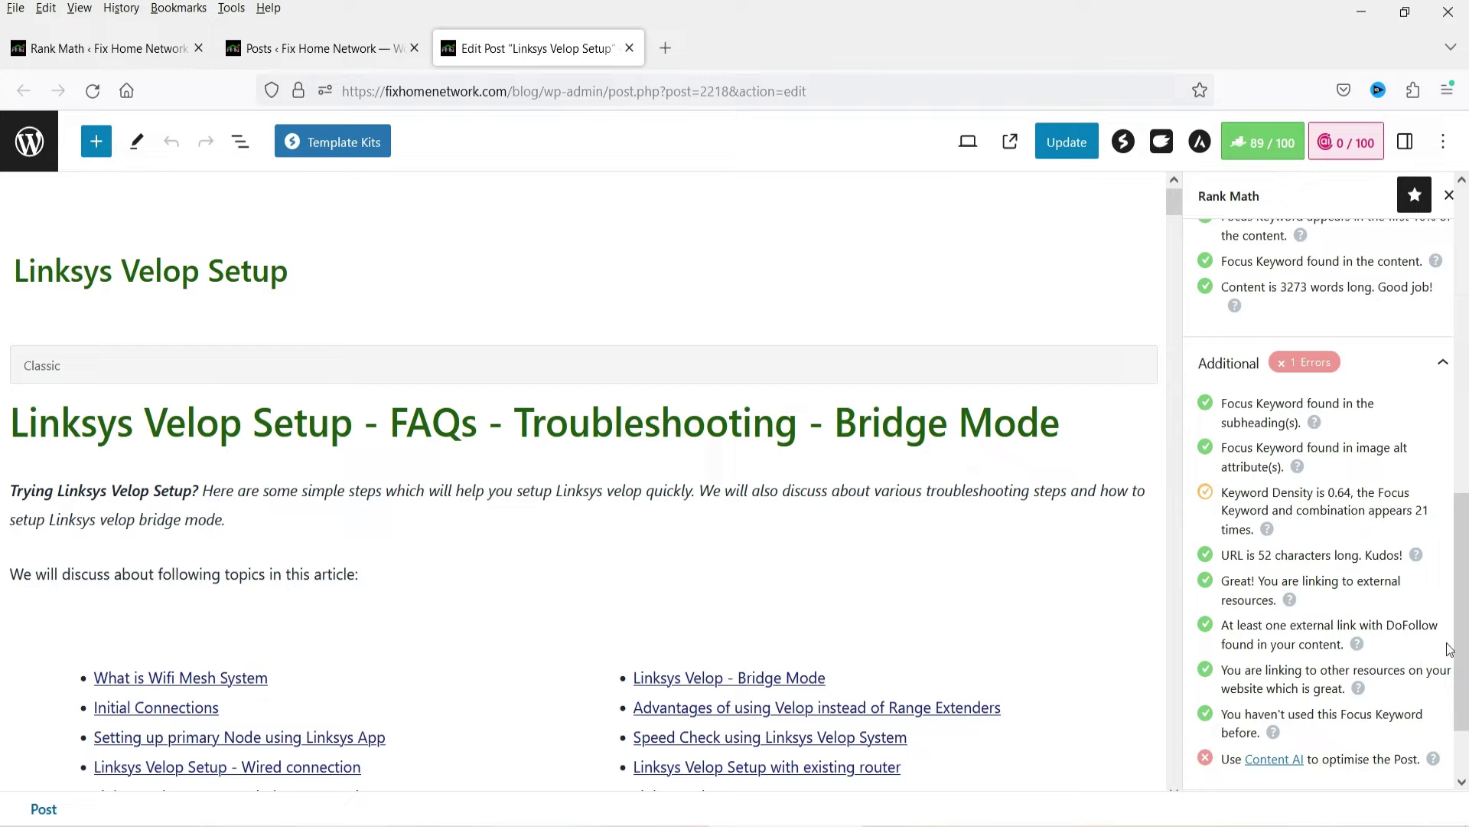
drag(1223, 491, 1351, 496)
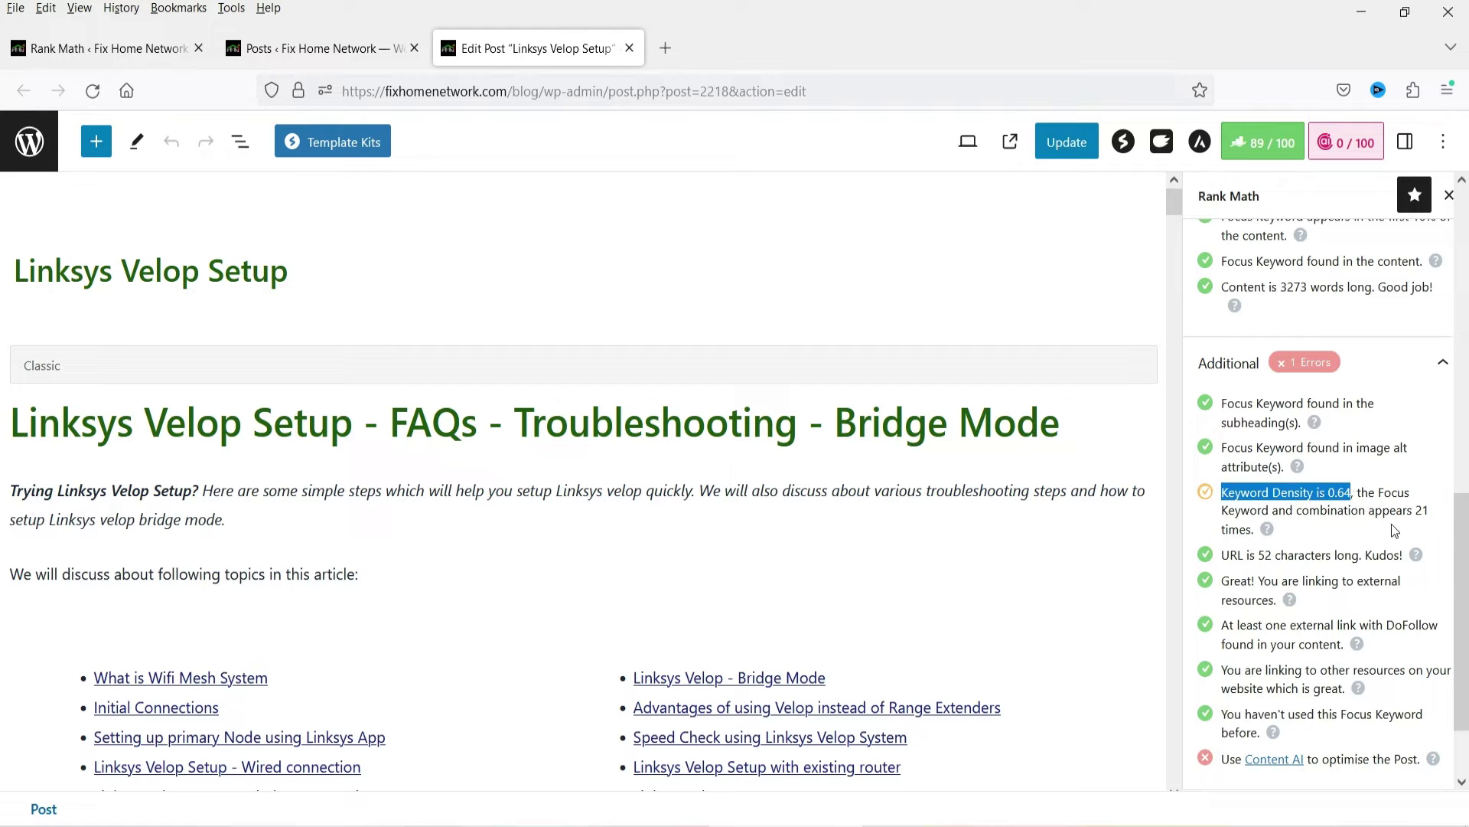
click(1393, 528)
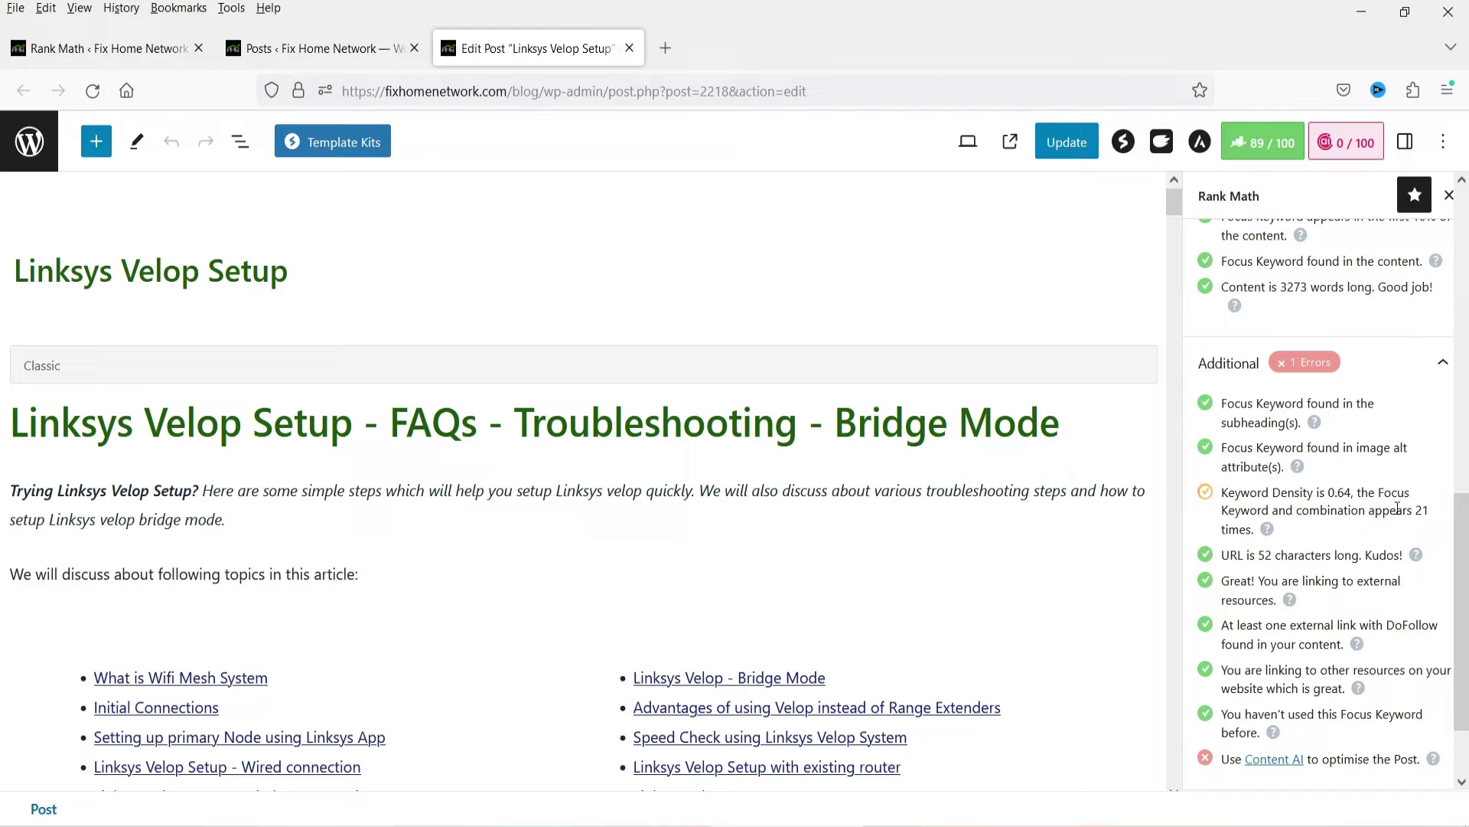
scroll(1393, 511, down, 2)
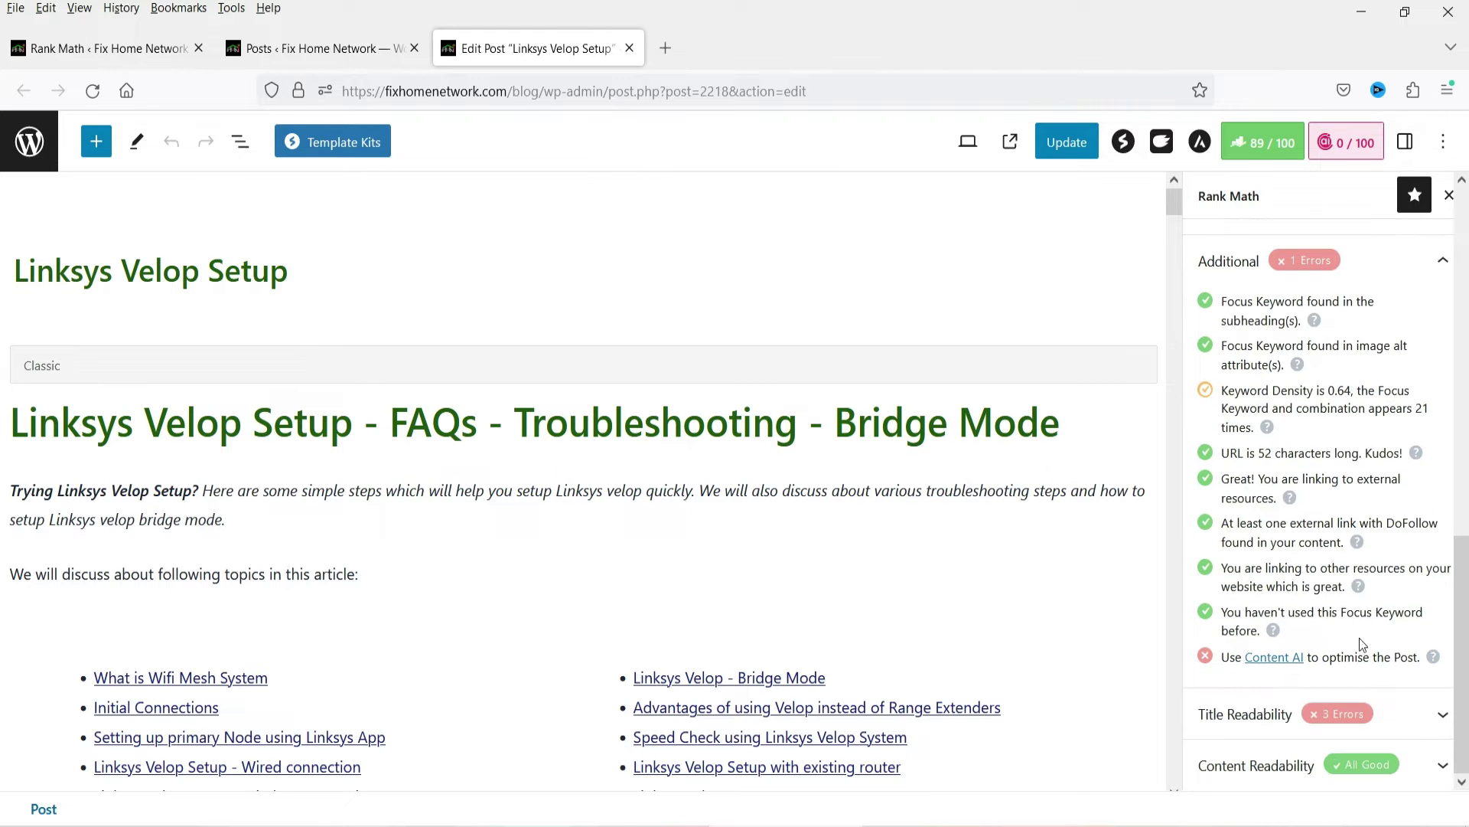
click(1416, 718)
scroll(1328, 517, down, 1)
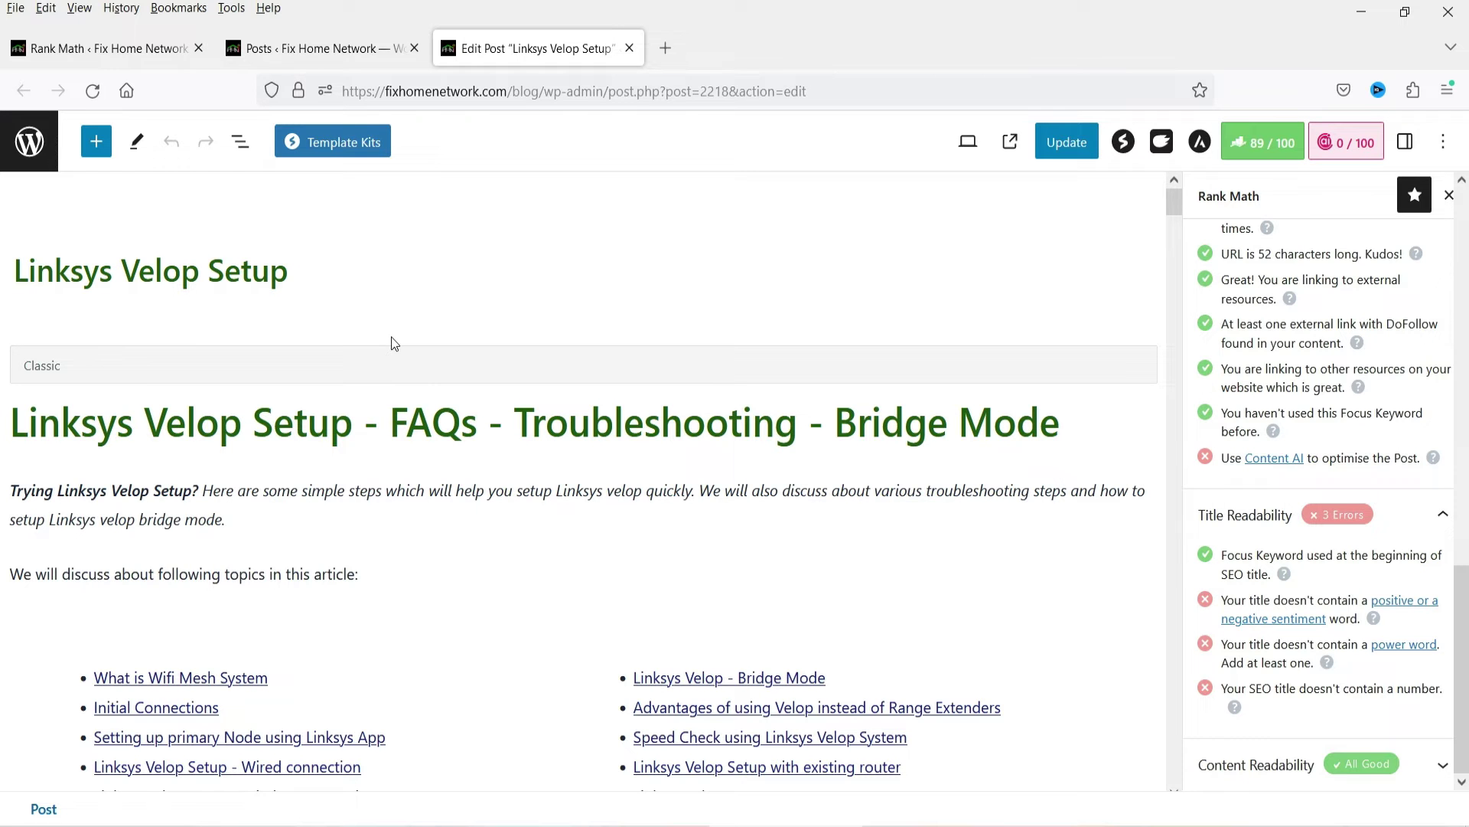
scroll(1356, 453, up, 15)
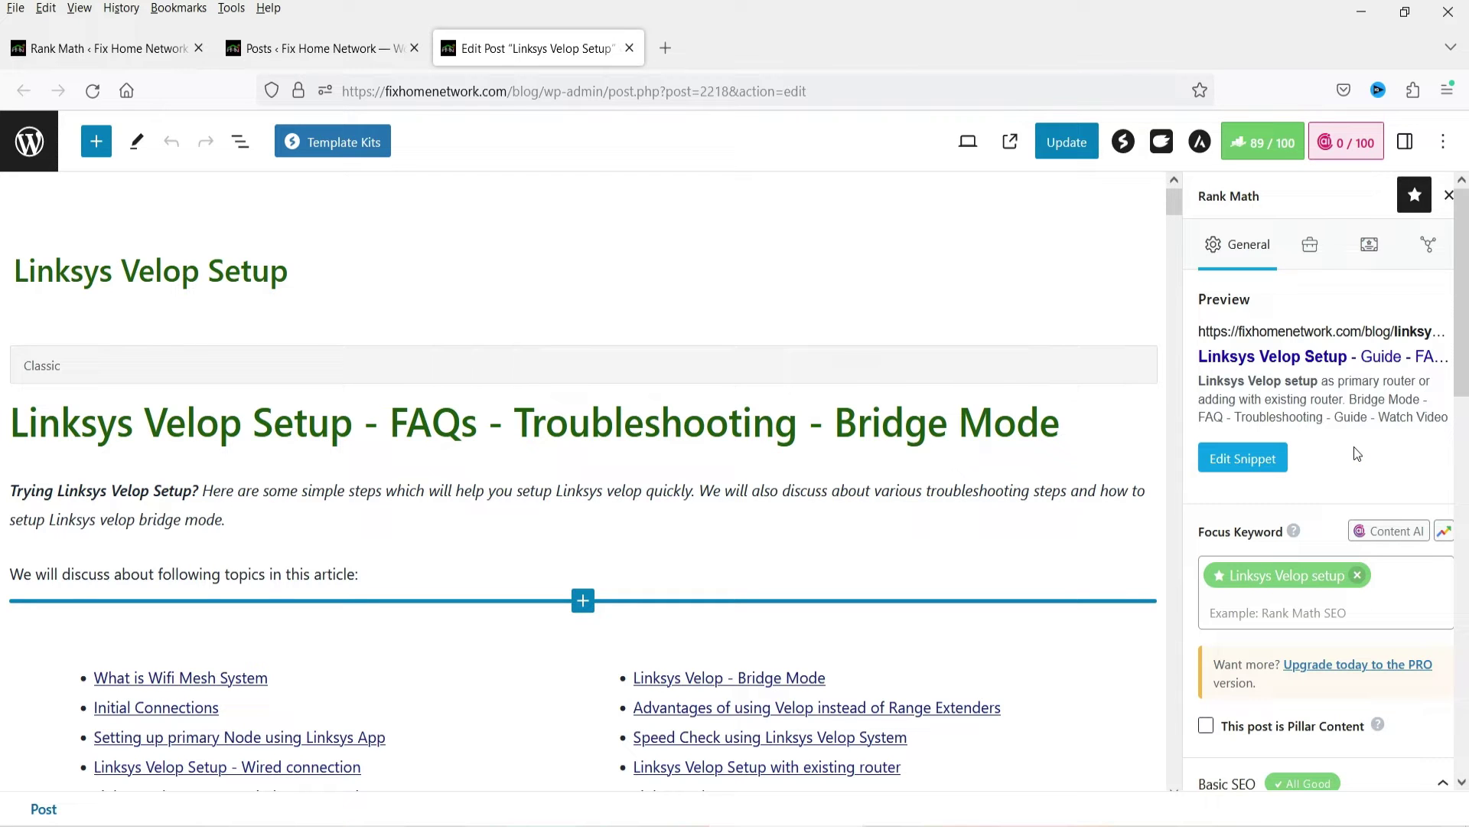
- Review the post's Advanced robots meta, Article schema, and Social snippet title and description
click(1299, 249)
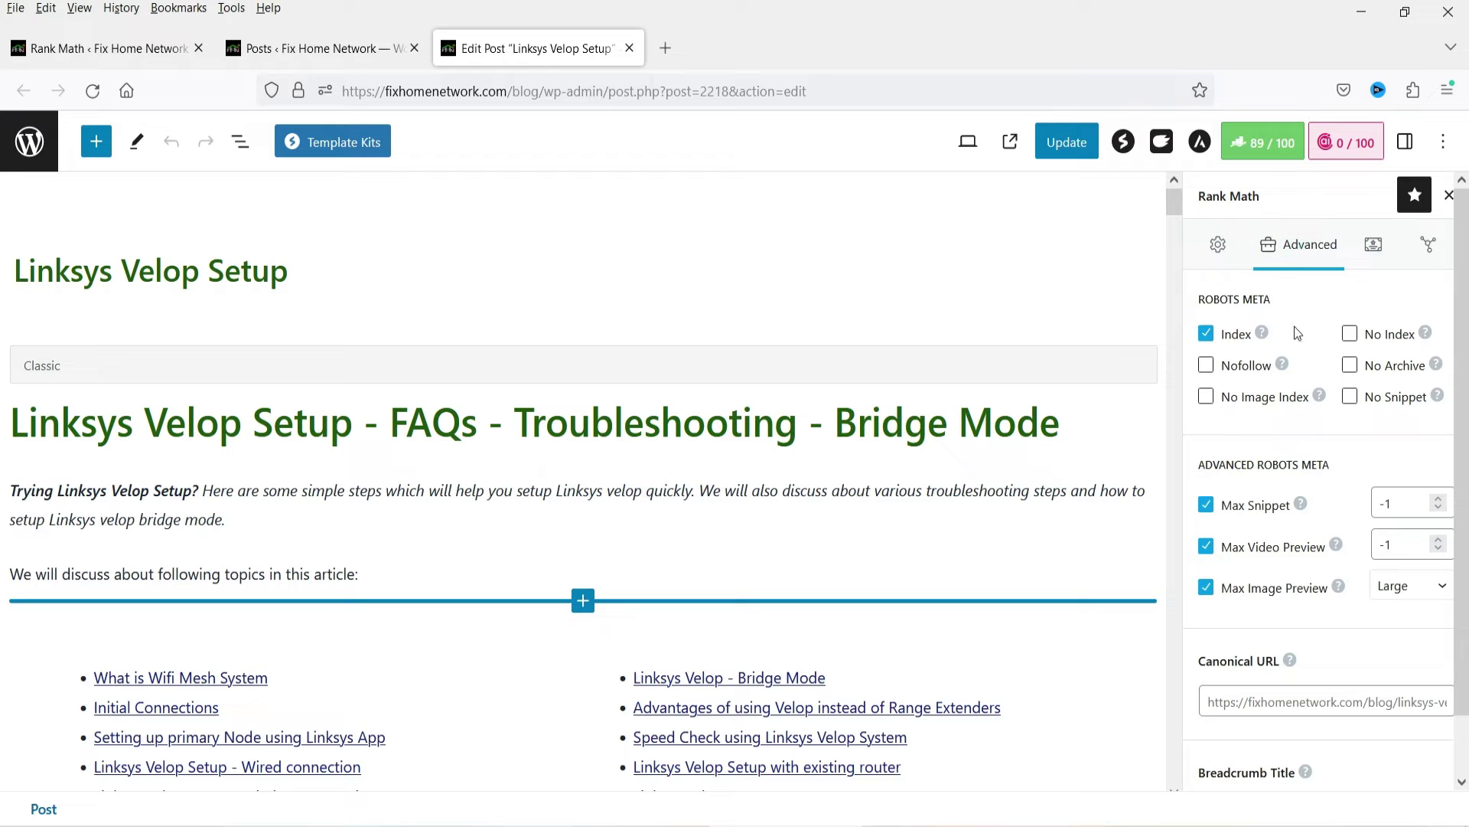
click(1368, 249)
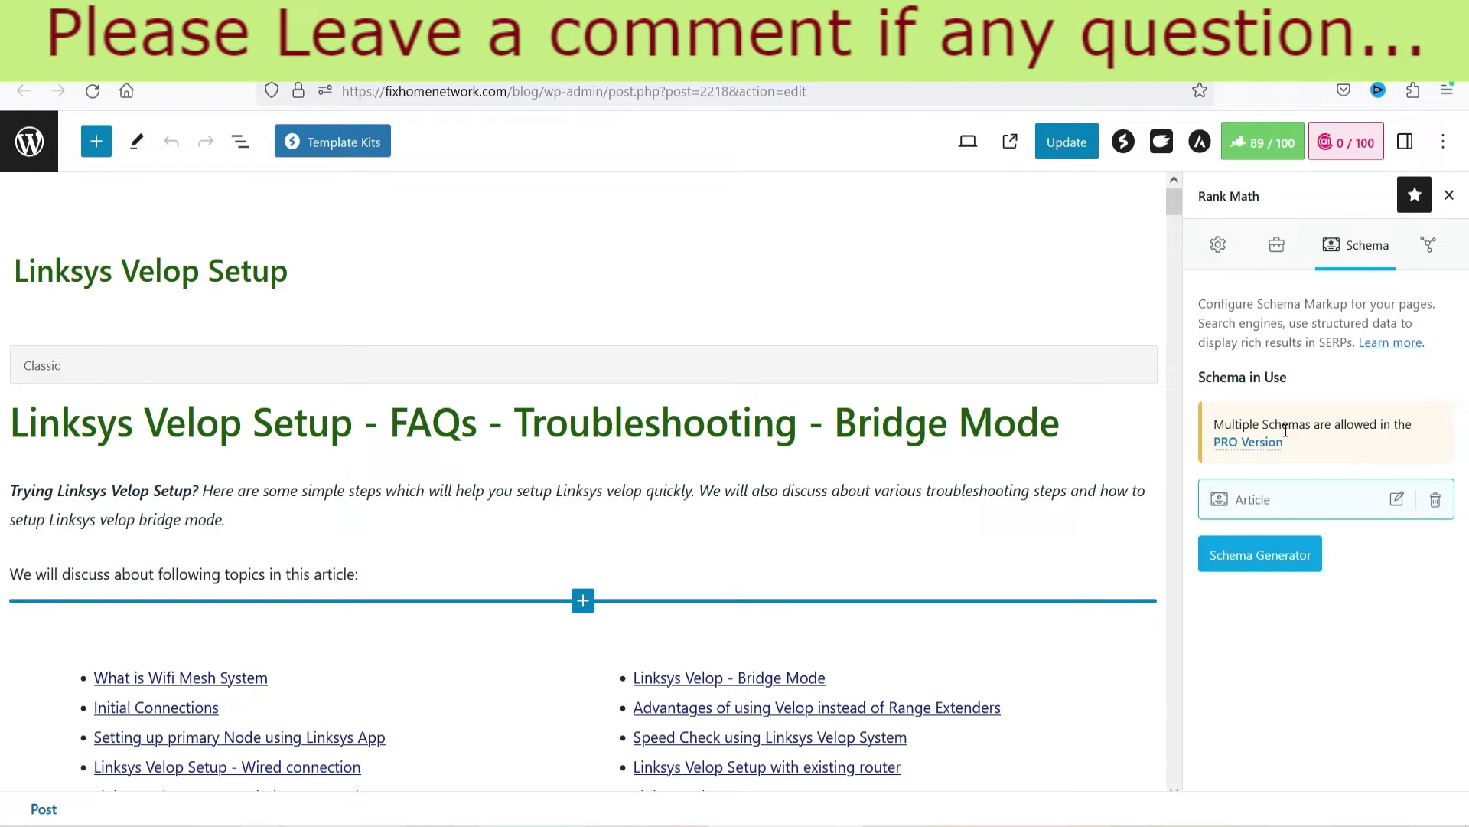
click(1428, 245)
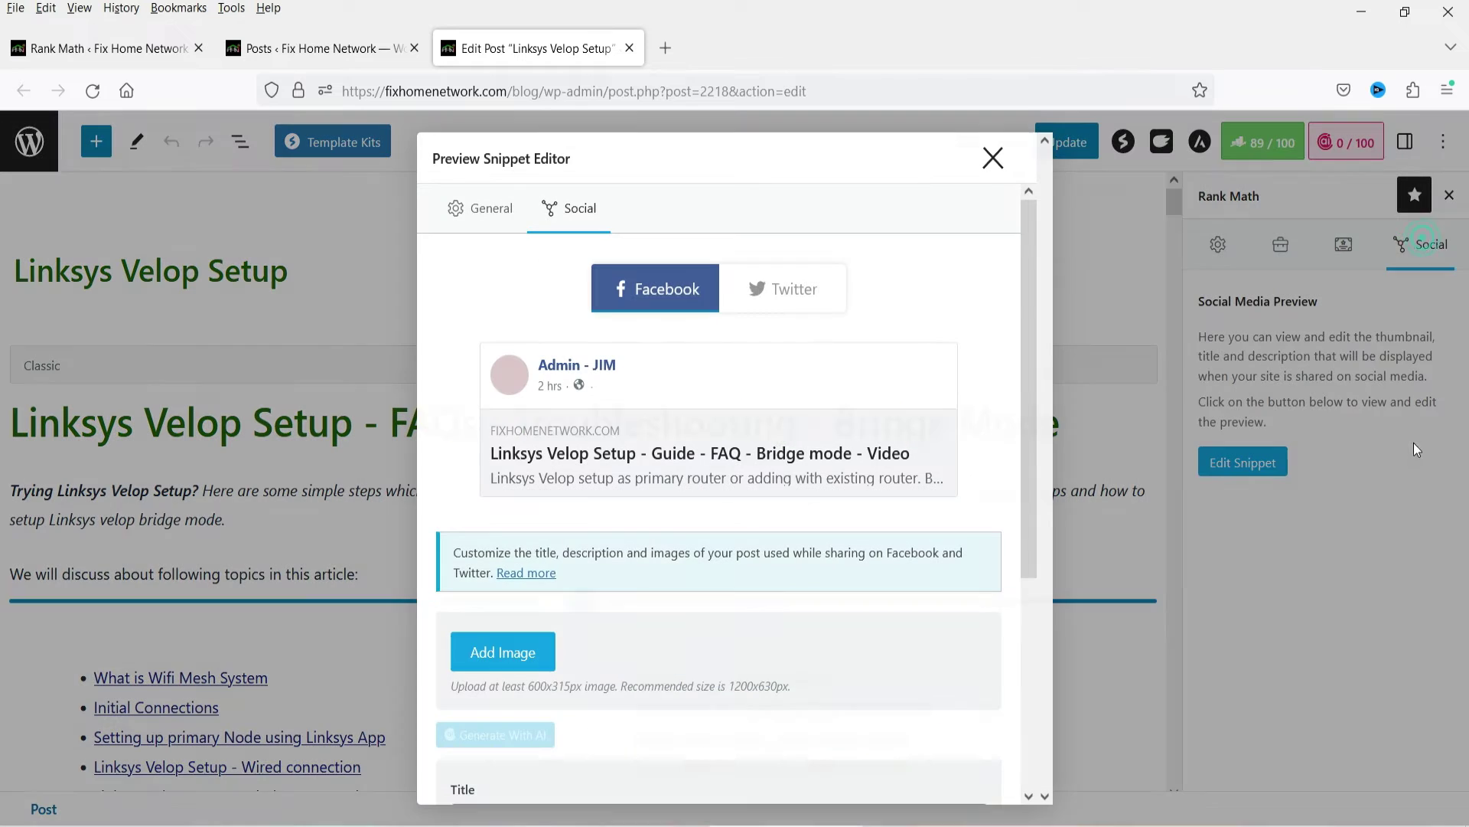
scroll(691, 374, down, 8)
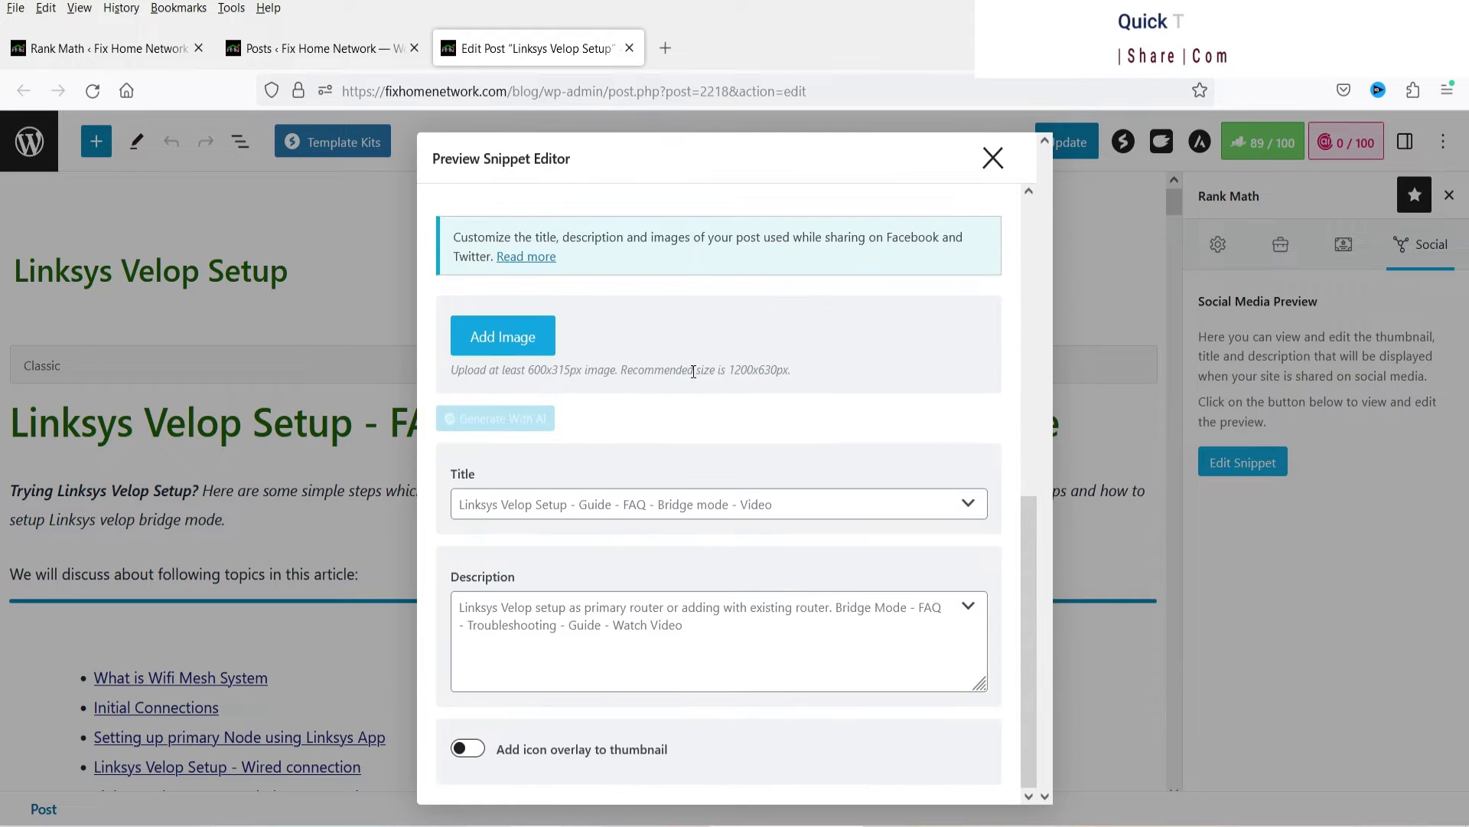
scroll(690, 363, up, 8)
- Close the Preview Snippet Editor and return to the Rank Math Modules page
click(992, 158)
scroll(1122, 521, down, 10)
scroll(1123, 519, up, 10)
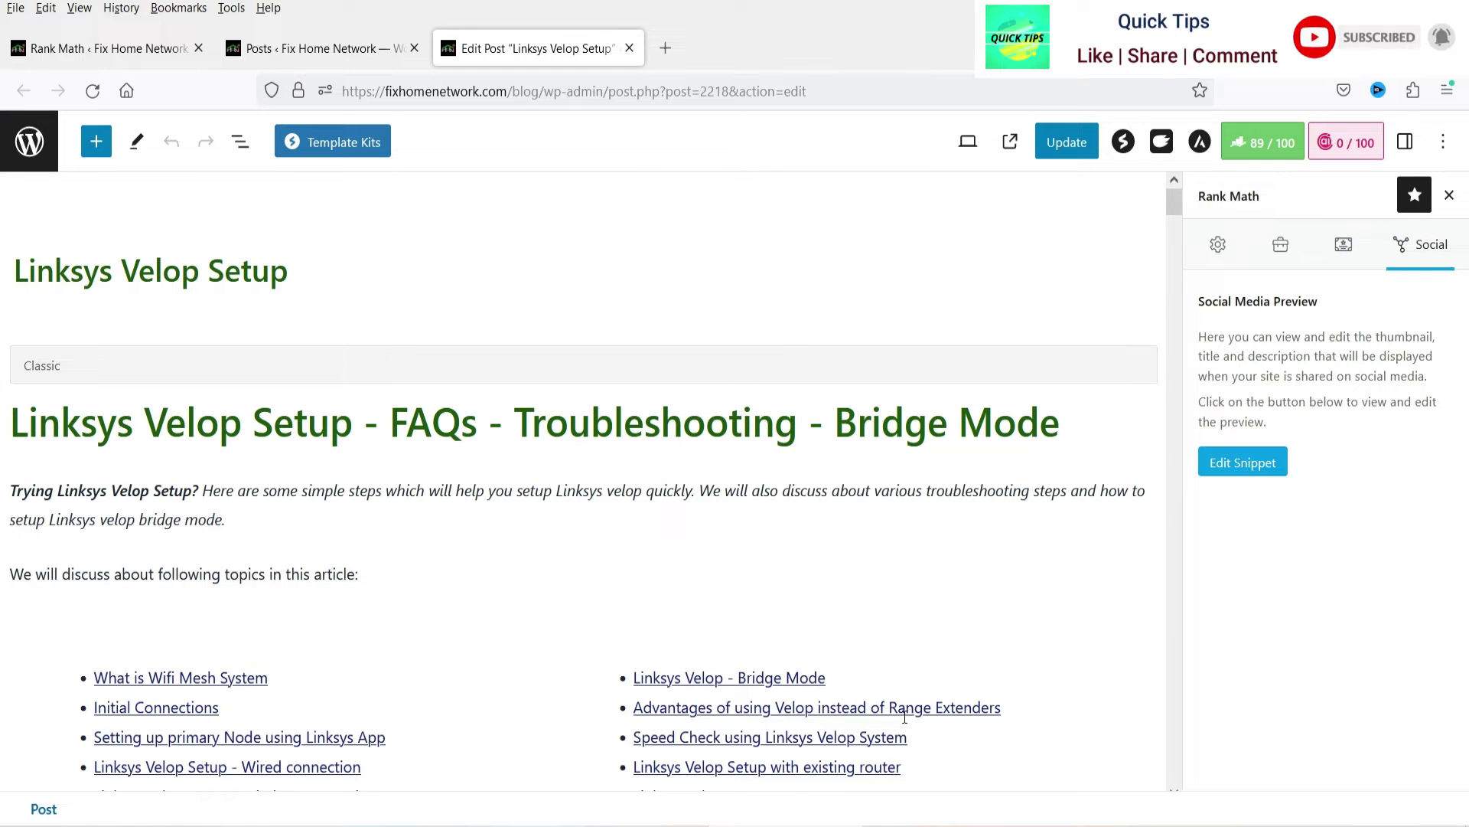
click(57, 52)
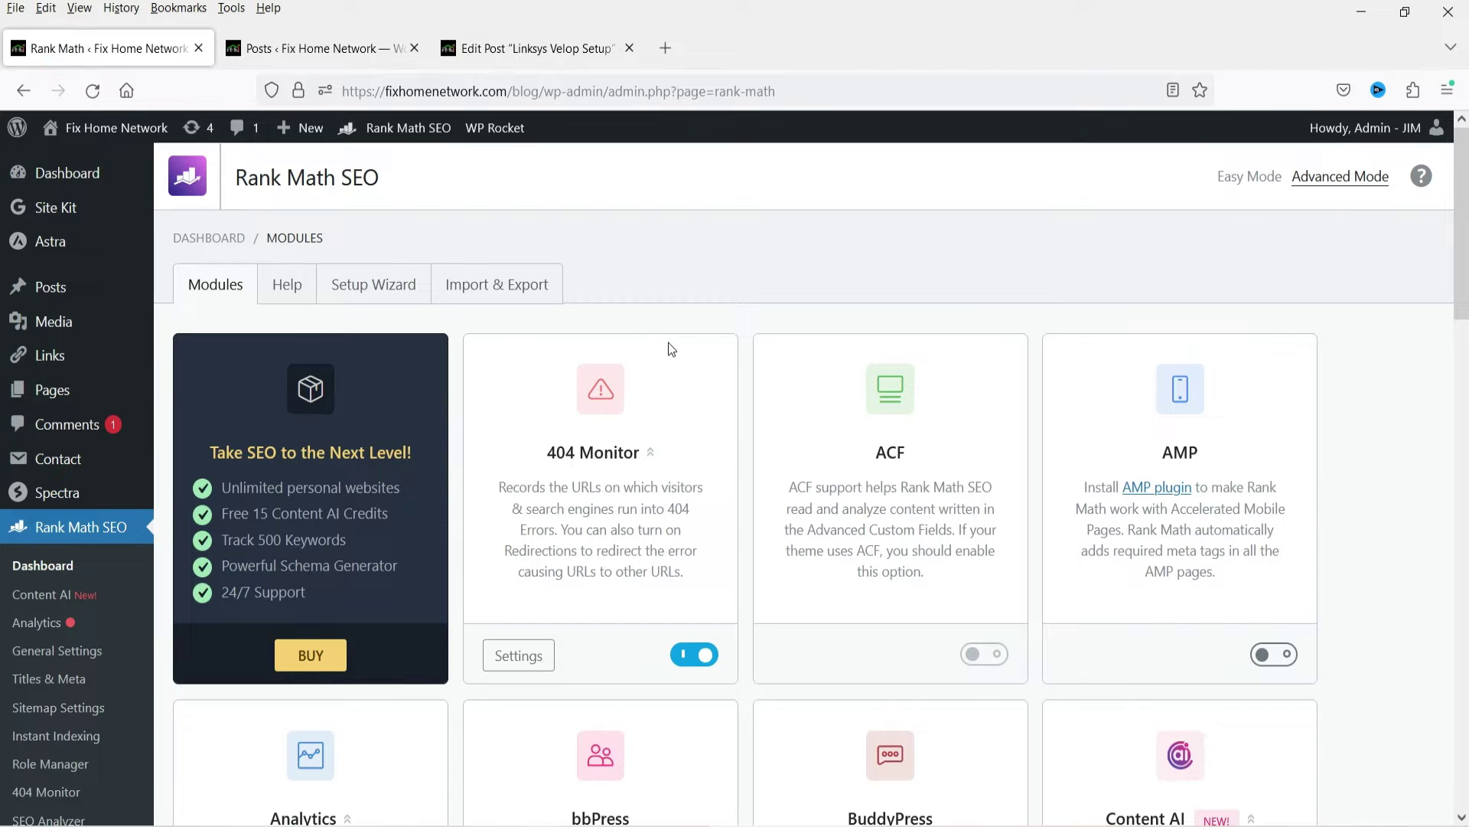
- View Rank Math's General Settings tabs: Breadcrumbs, Images, robots.txt, Blocks and 404 Monitor
scroll(52, 549, down, 2)
click(52, 548)
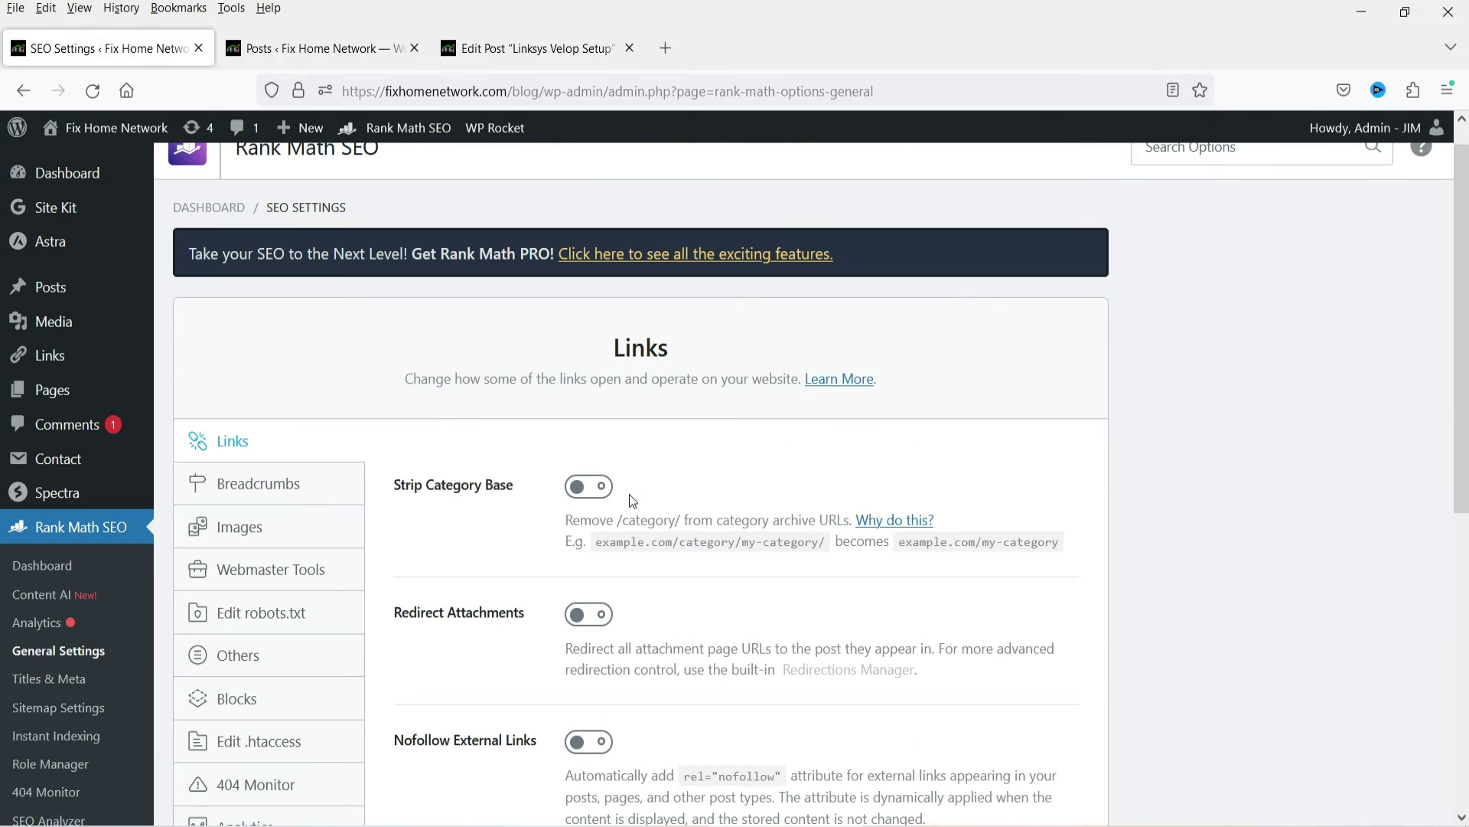
click(260, 485)
scroll(656, 511, down, 5)
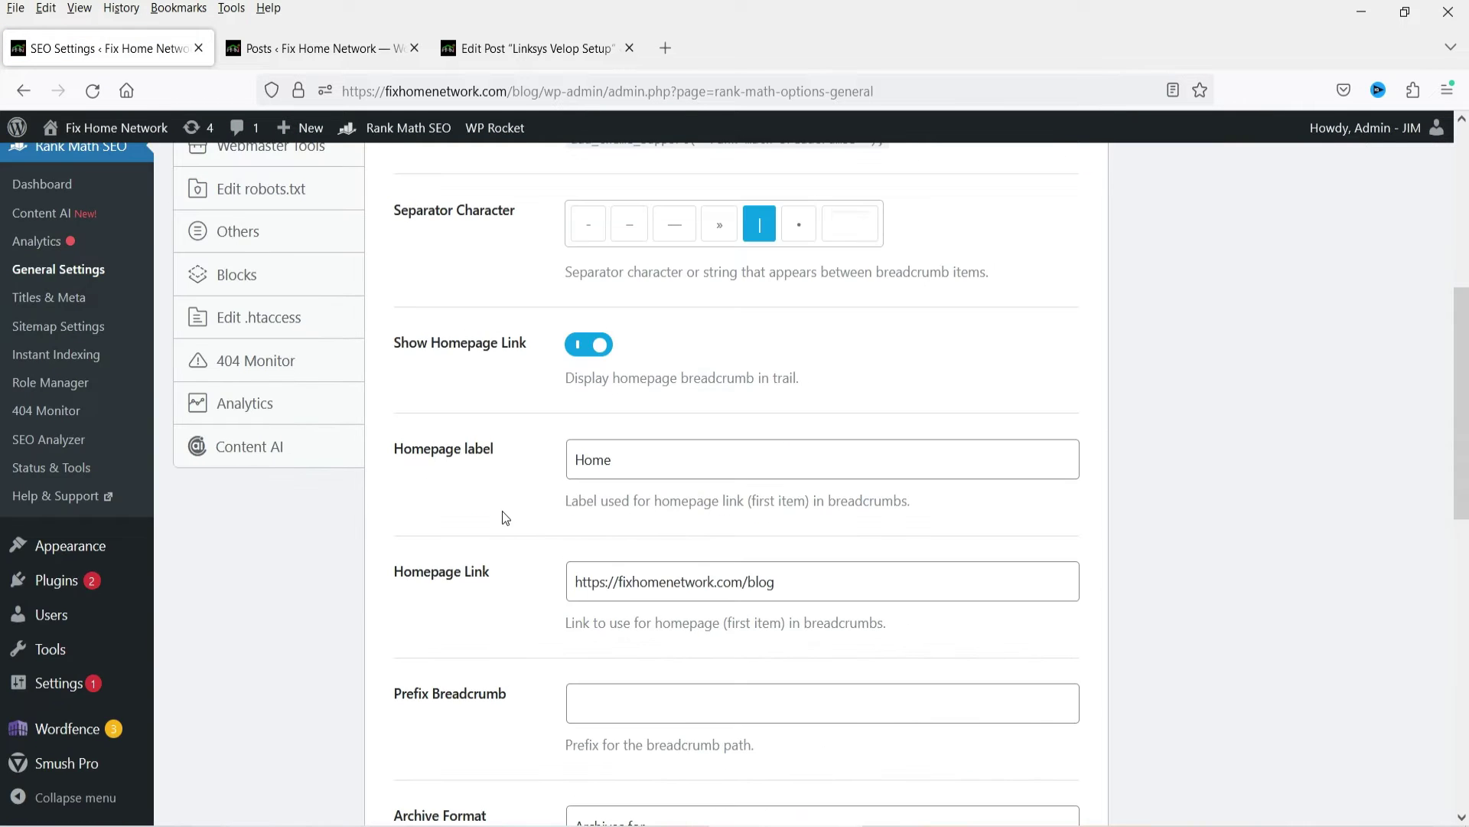
scroll(505, 518, up, 5)
click(266, 570)
click(261, 324)
click(236, 454)
click(255, 540)
- Review the Analytics connection and Content AI settings in General Settings
click(246, 584)
scroll(833, 515, down, 7)
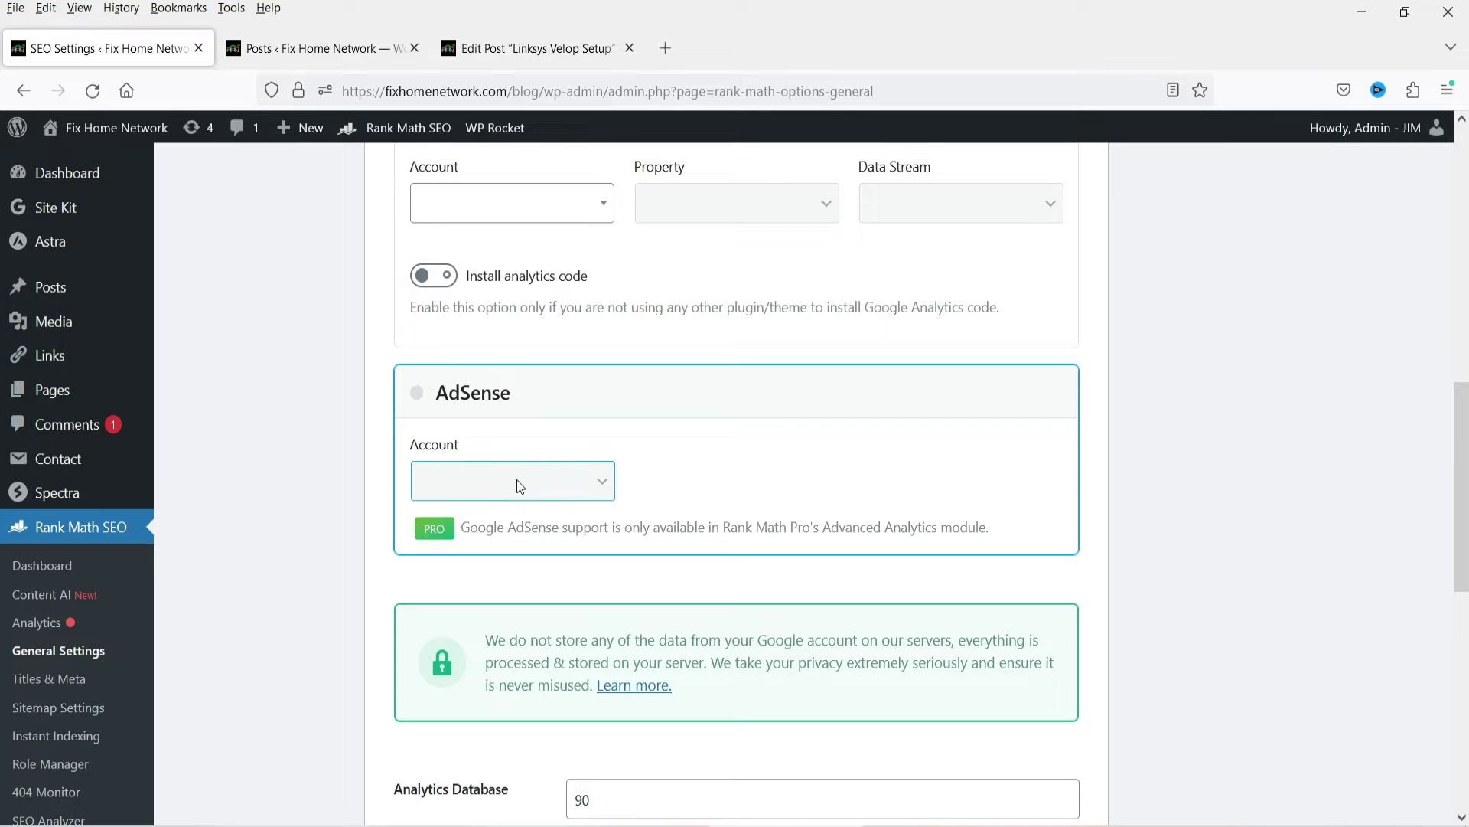
scroll(665, 475, down, 9)
scroll(658, 471, up, 8)
scroll(653, 475, up, 7)
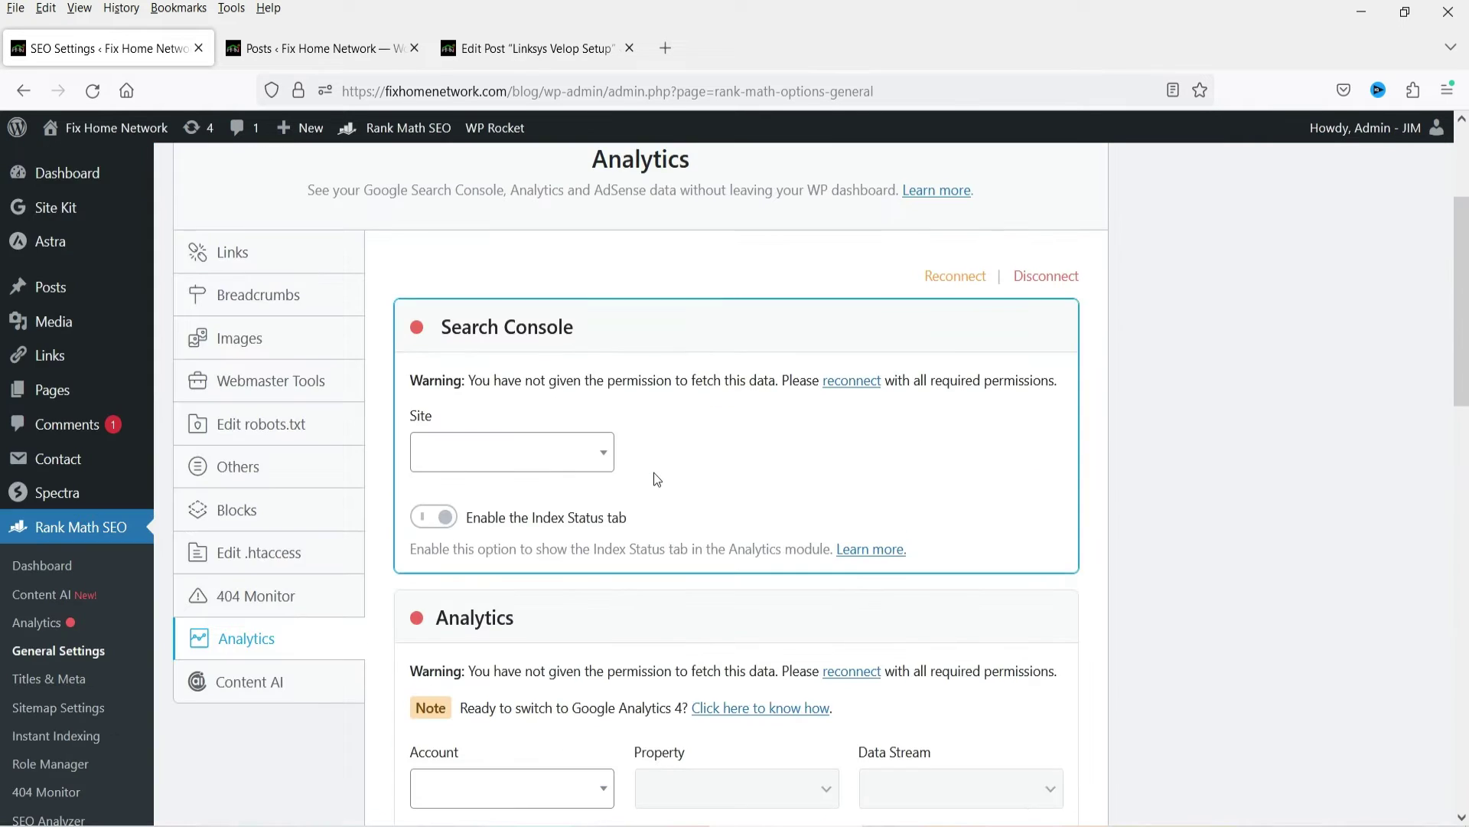
click(272, 682)
scroll(1014, 404, down, 6)
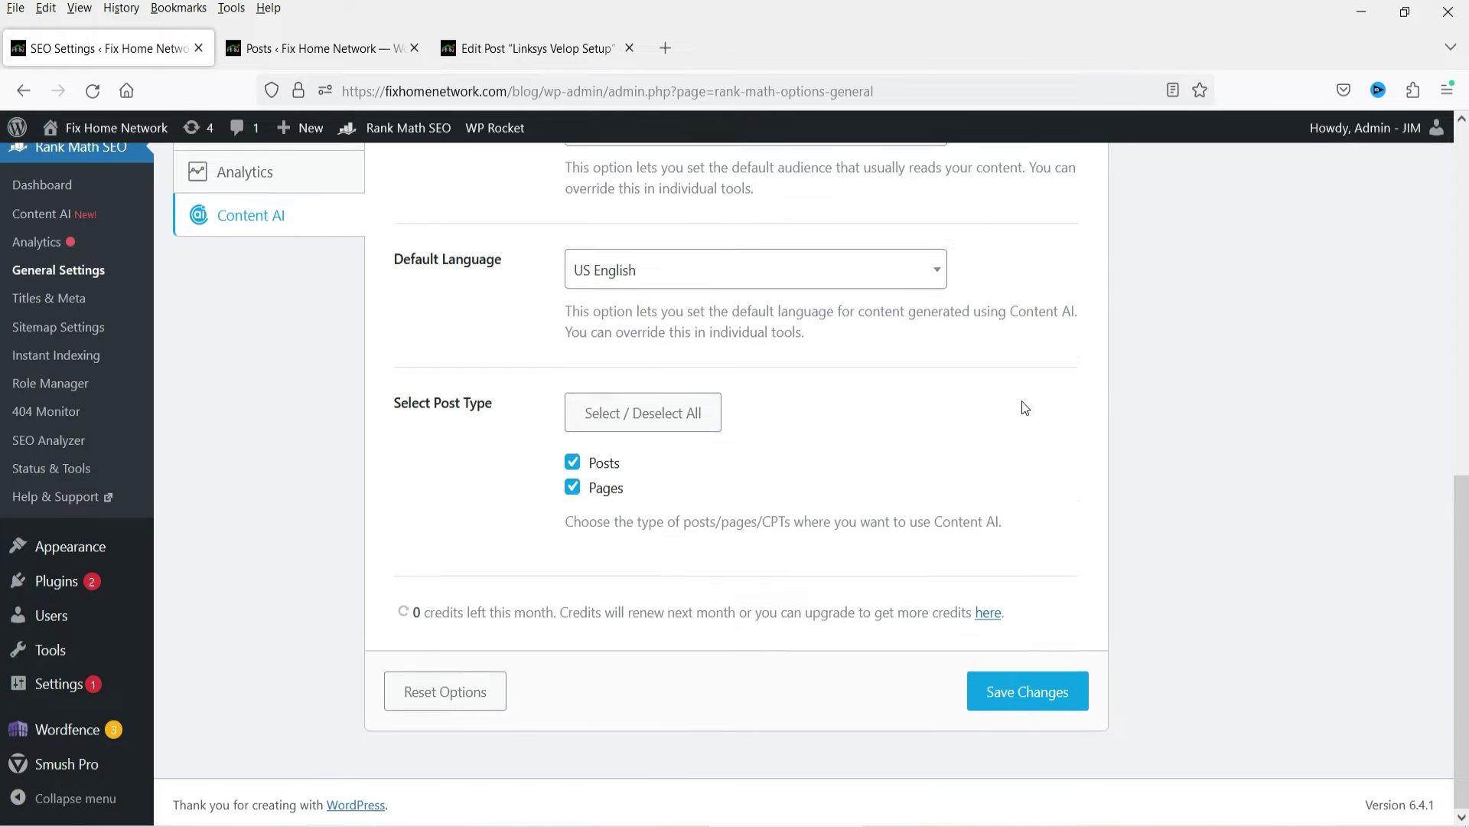
scroll(1025, 407, up, 5)
scroll(1026, 409, down, 4)
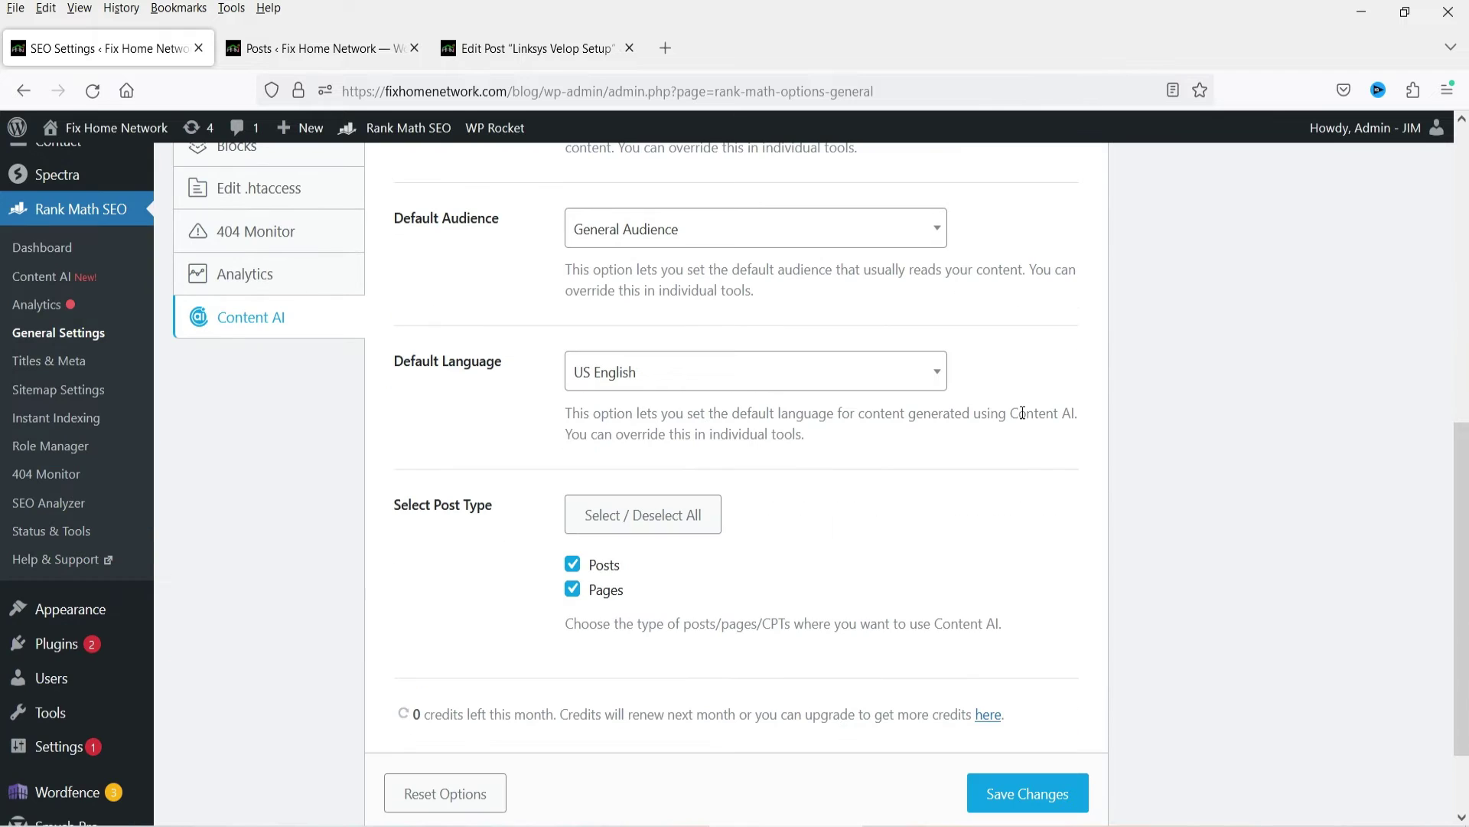
- Browse Titles & Meta's Social Meta, Local SEO, Posts and Tags tabs, then open the SEO Analyzer
click(48, 360)
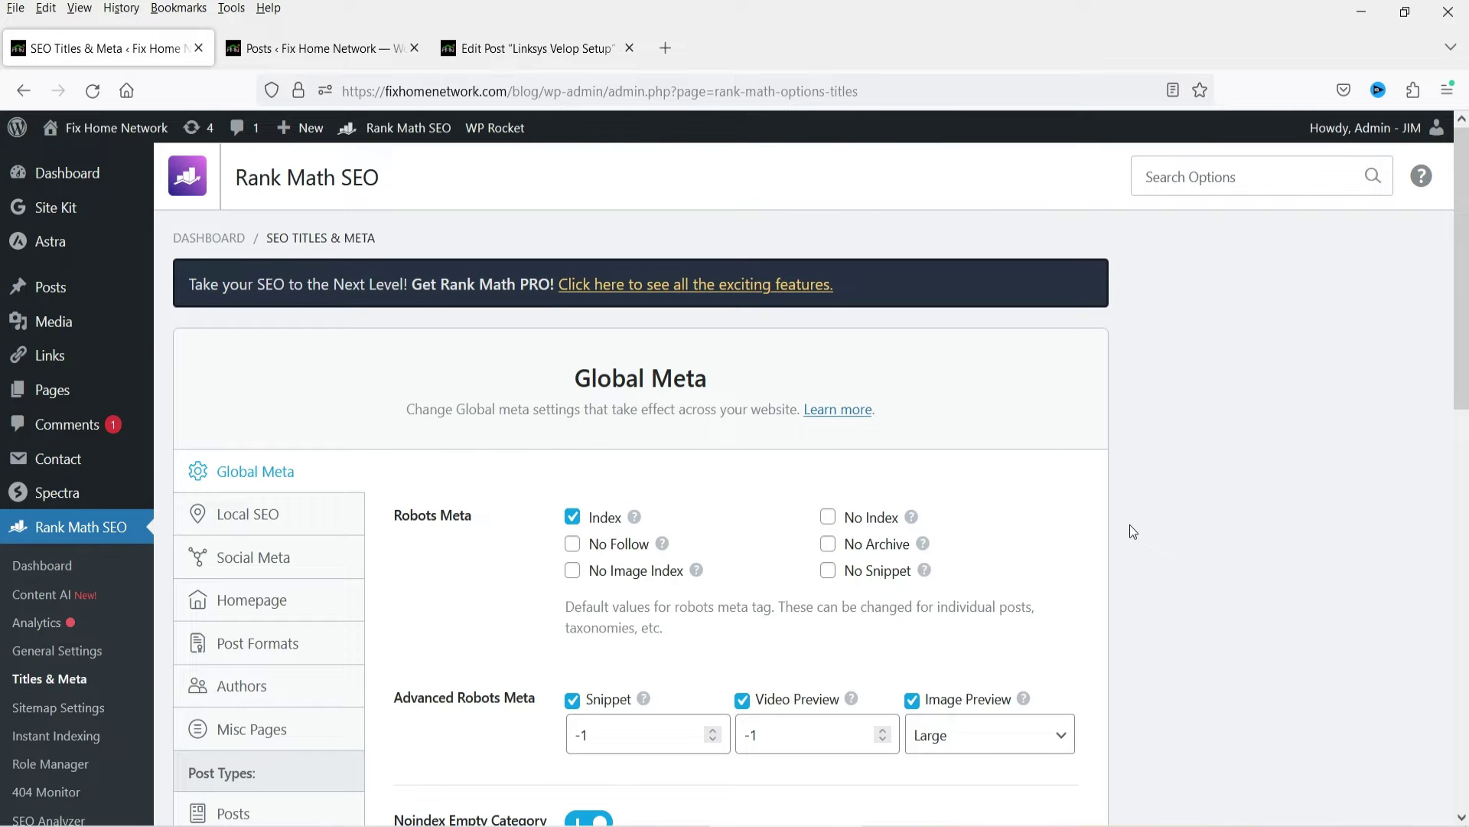
scroll(1123, 522, down, 4)
click(295, 229)
click(296, 200)
scroll(306, 345, down, 1)
click(310, 390)
scroll(315, 471, down, 8)
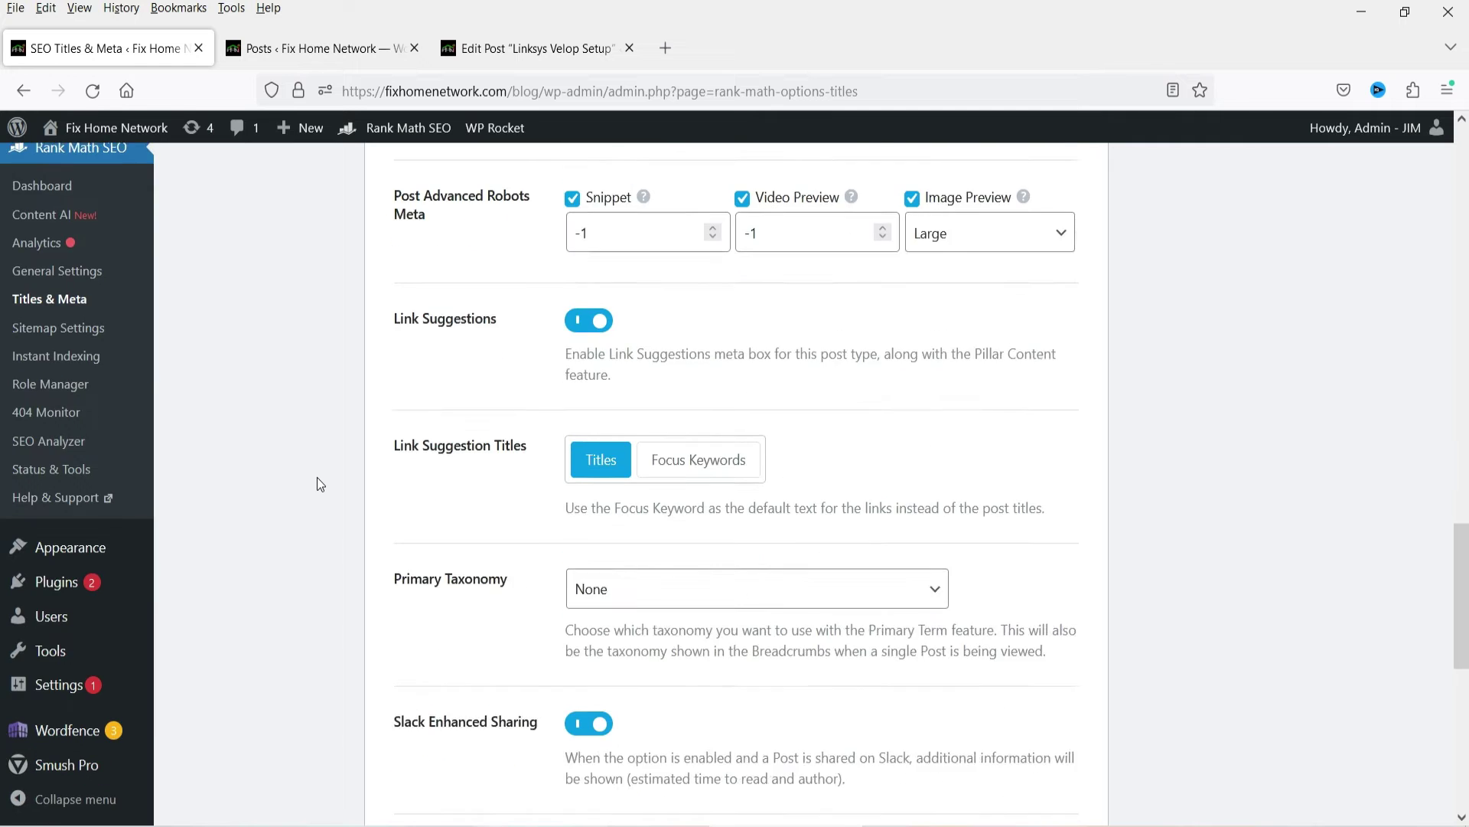
scroll(314, 478, up, 10)
click(229, 387)
scroll(230, 387, down, 1)
click(48, 714)
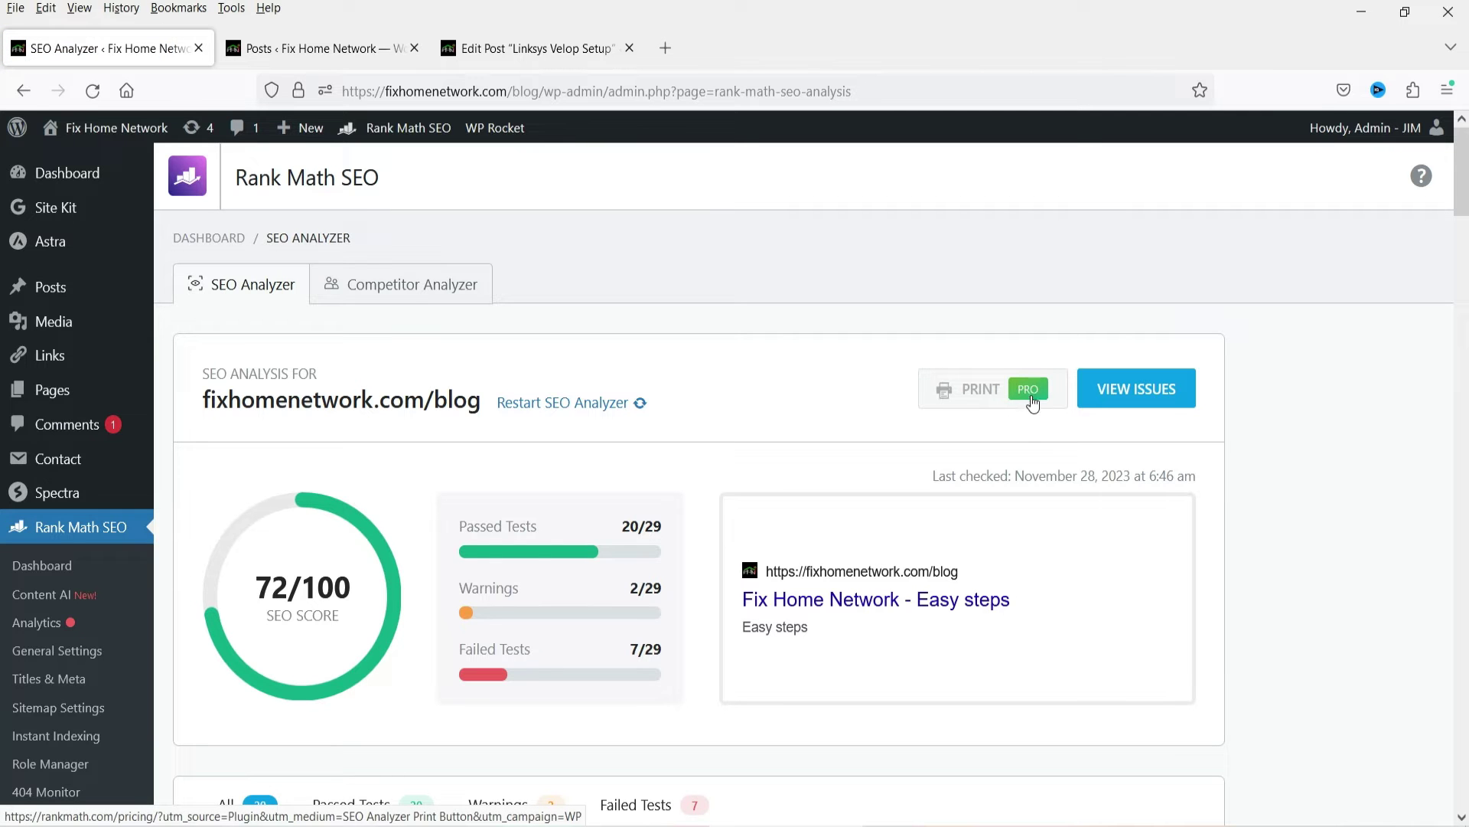
- Scroll the 72/100 SEO Analyzer results and filter them to the Failed Tests
scroll(770, 446, down, 10)
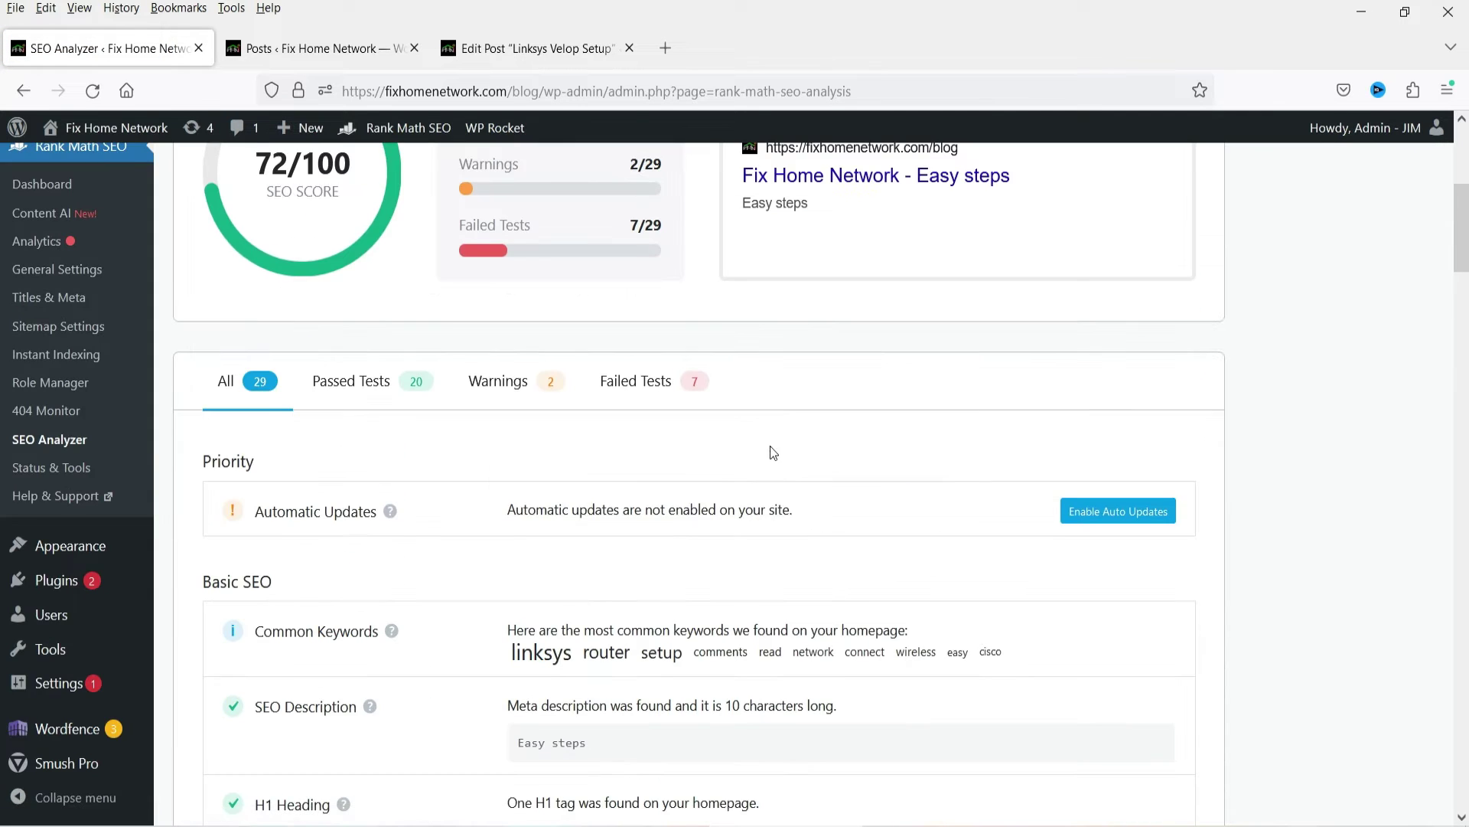
scroll(535, 429, up, 5)
click(630, 383)
scroll(466, 331, down, 2)
scroll(466, 331, up, 8)
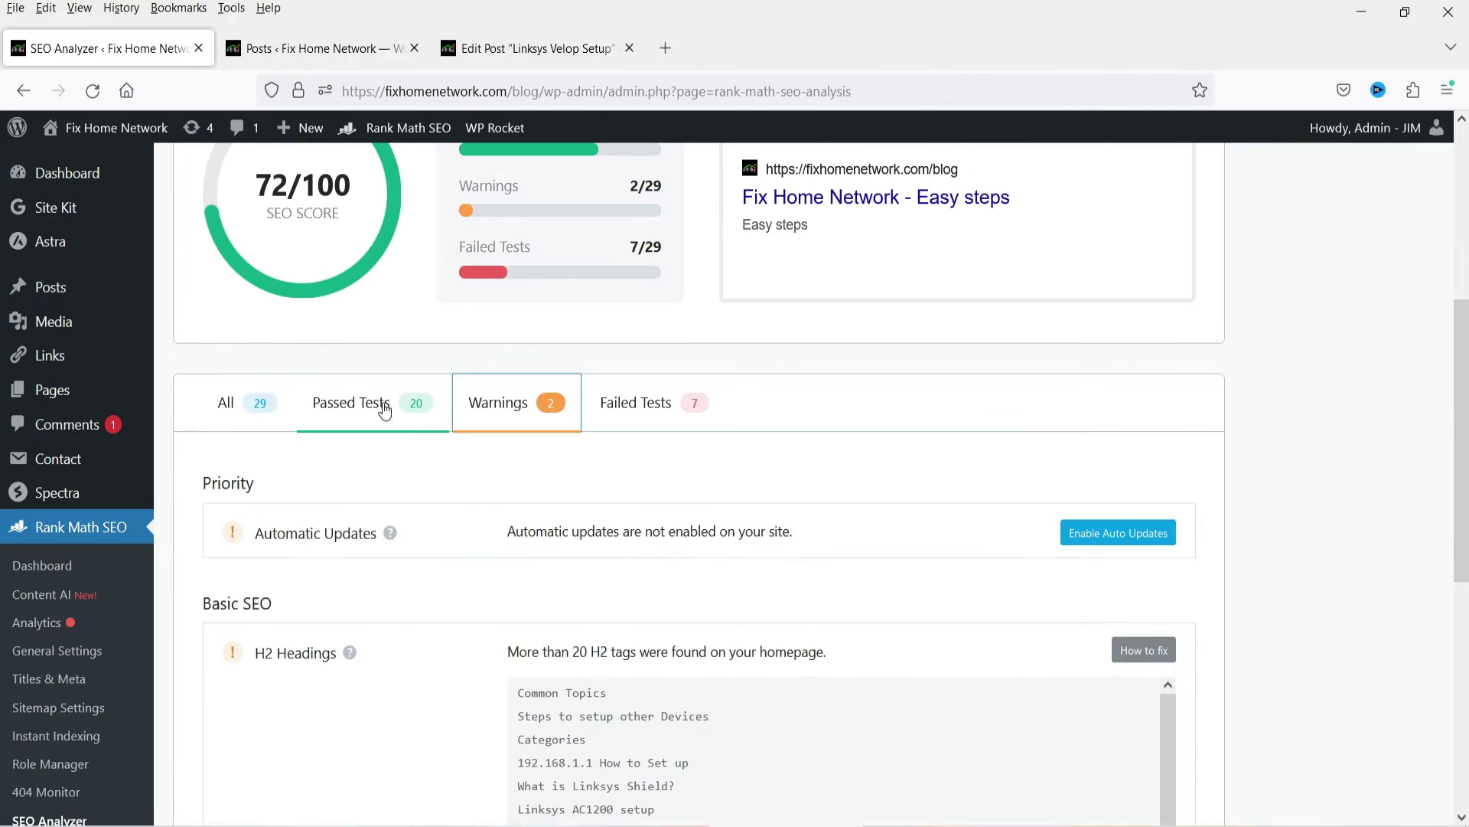
- Open the Competitor Analyzer tab to see its Pro upgrade notice and feature list
click(423, 281)
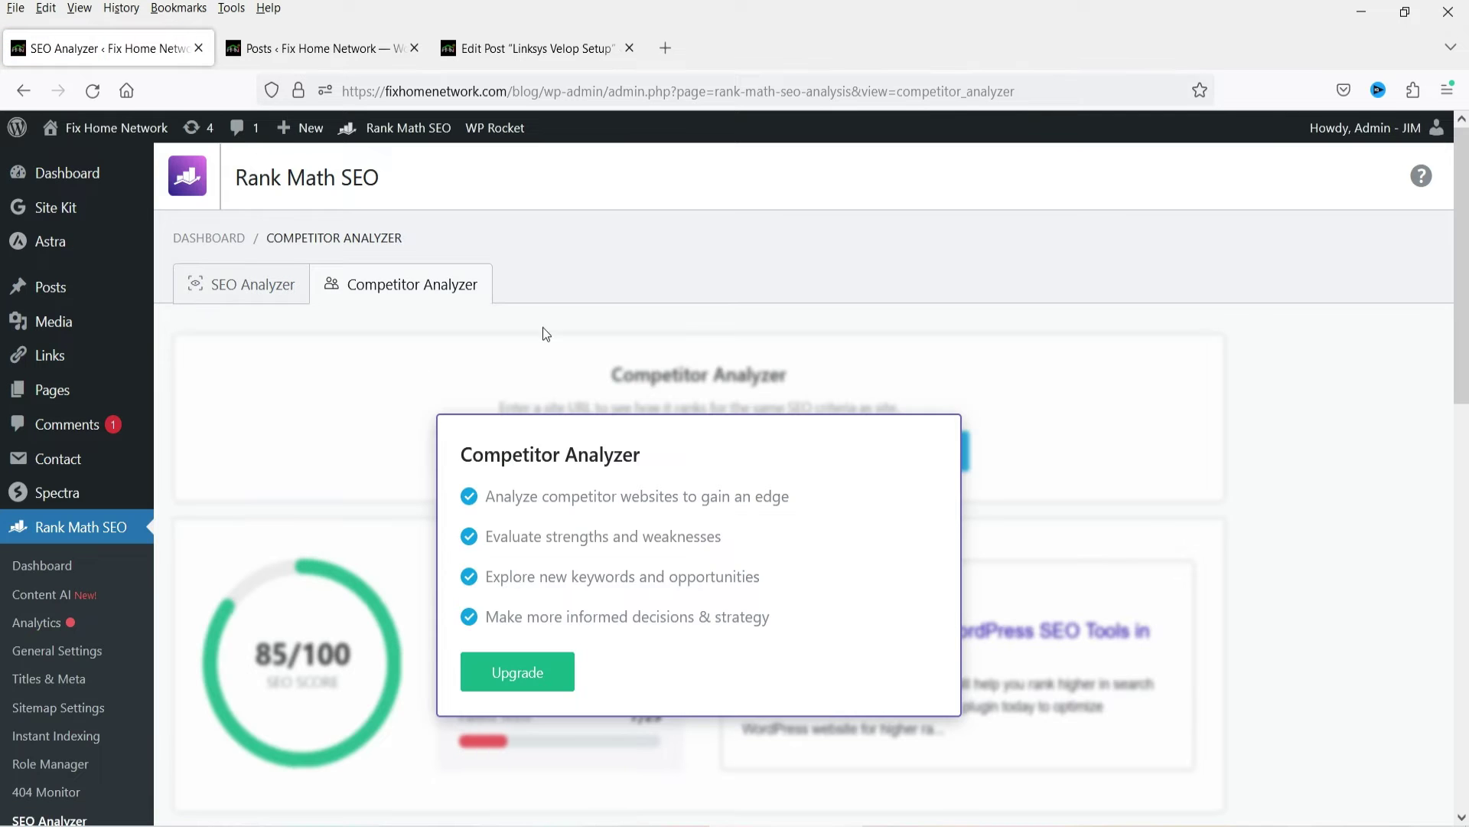
scroll(766, 396, down, 3)
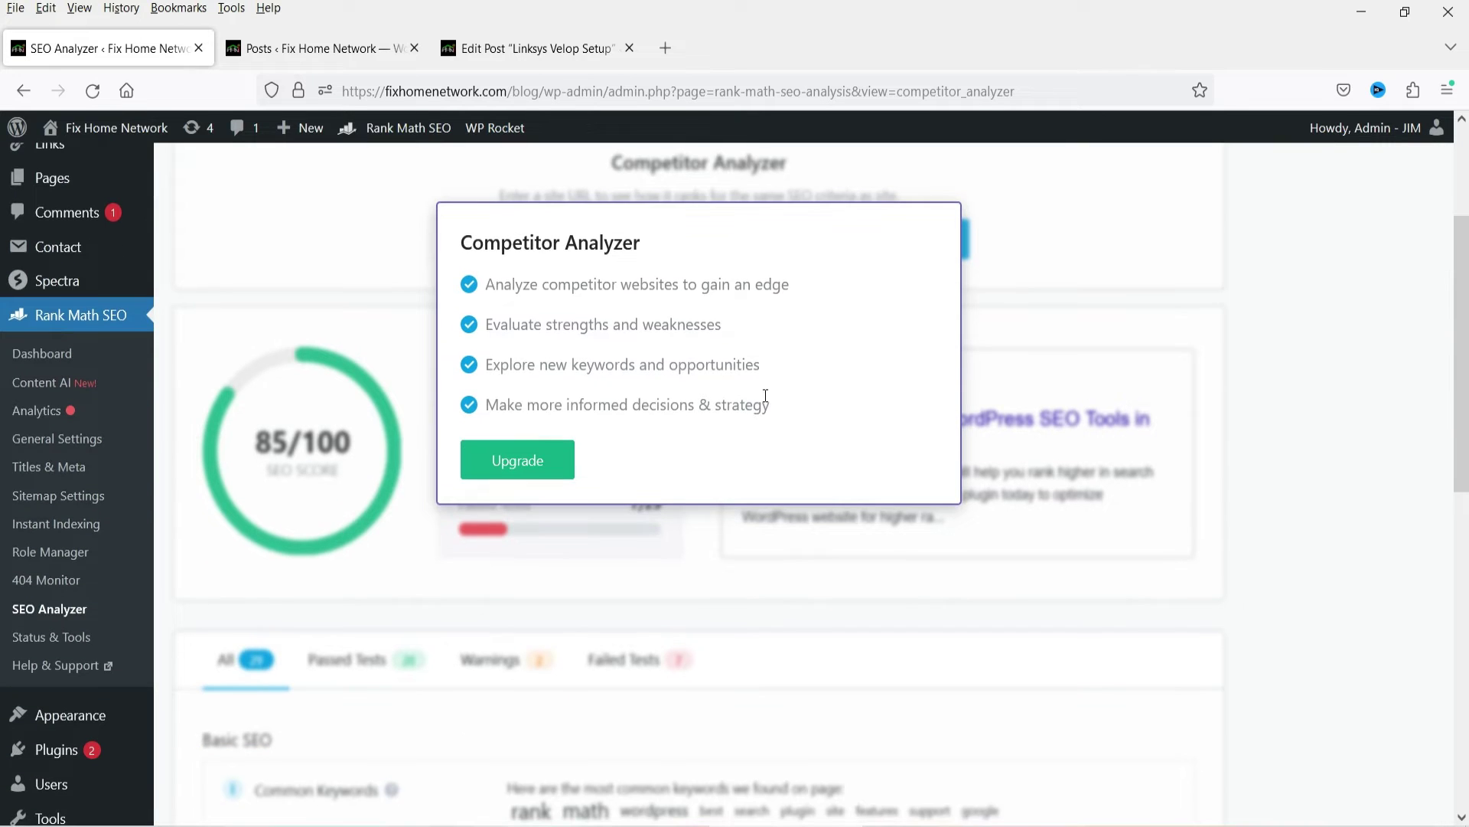
scroll(727, 424, up, 3)
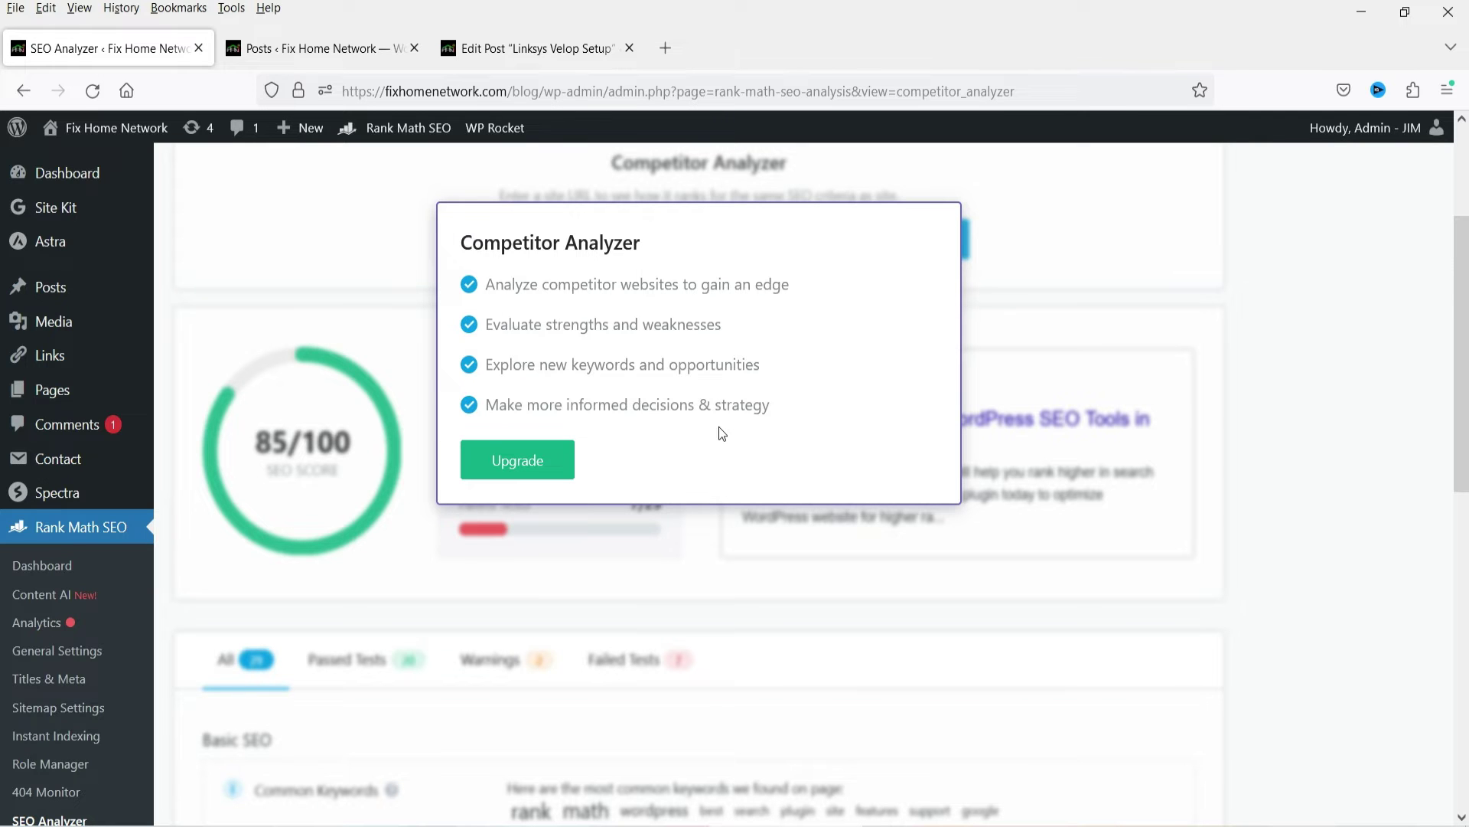
- Switch to the Posts tab and go to Plugins > Add New Plugin > Upload Plugin
click(282, 48)
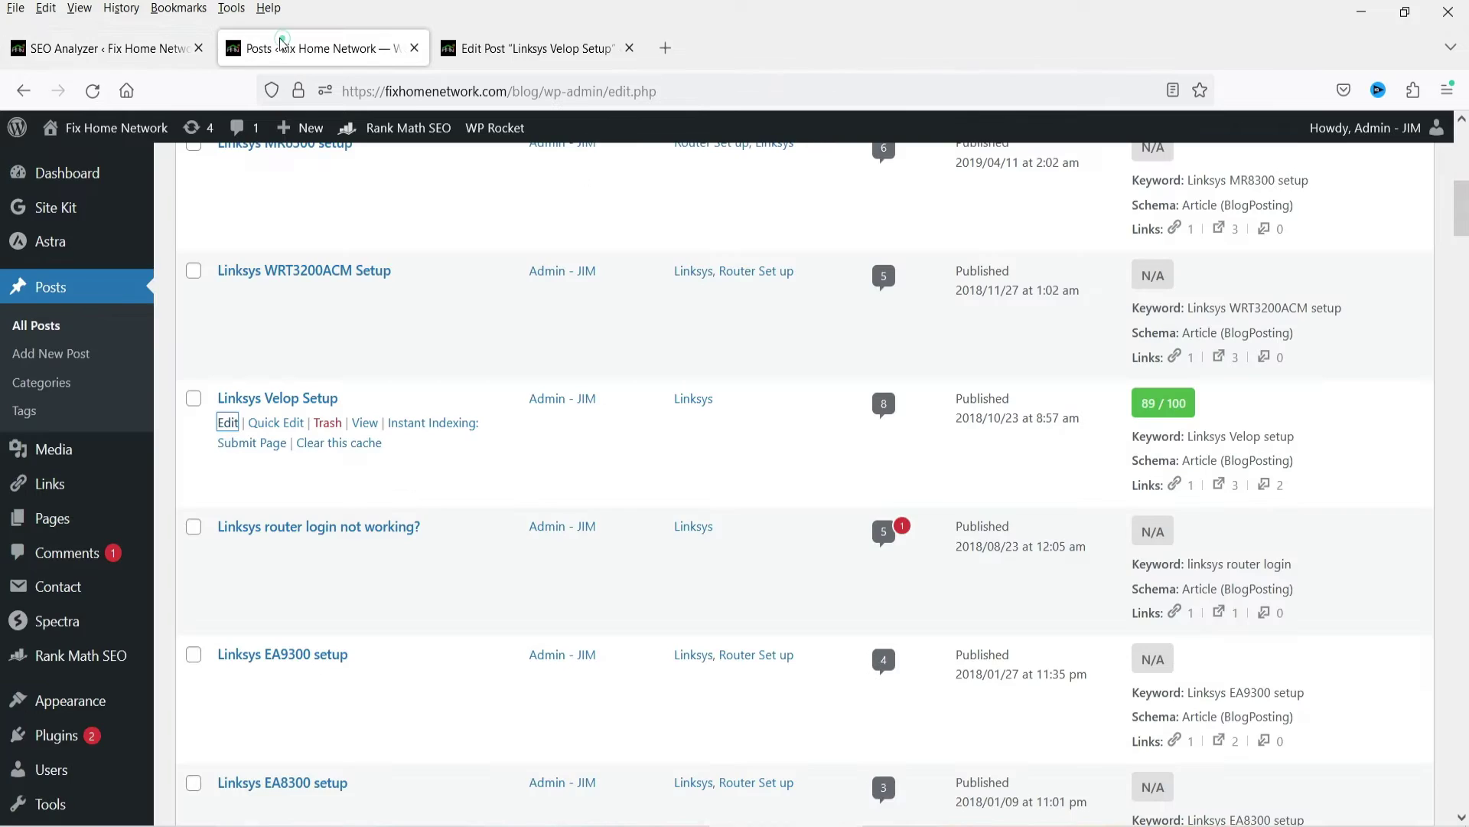
mouse_move(105, 738)
click(187, 741)
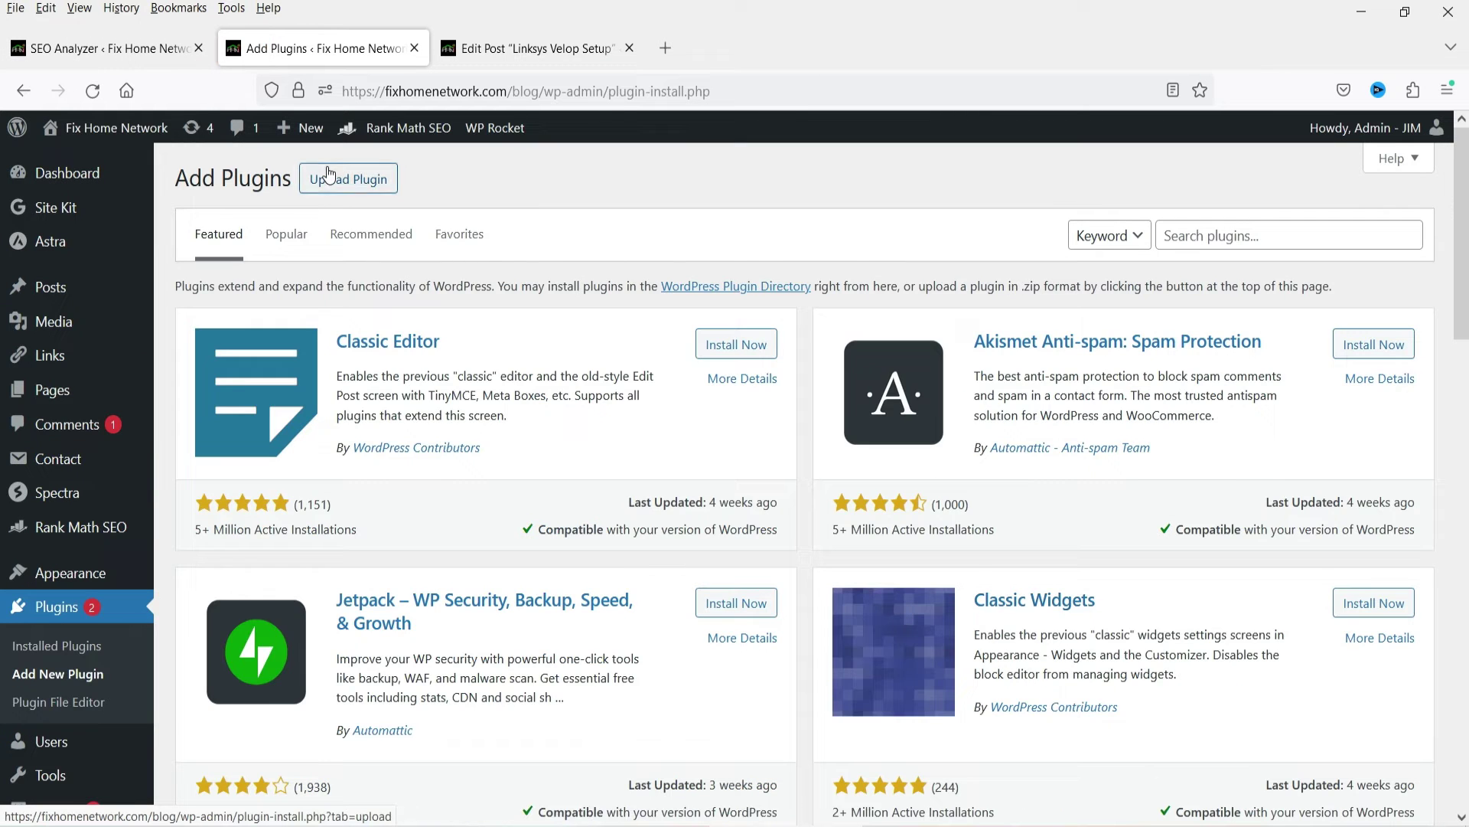
click(329, 175)
- Choose seo-by-rank-math-pro.zip, install it, and open a new browser tab
click(693, 359)
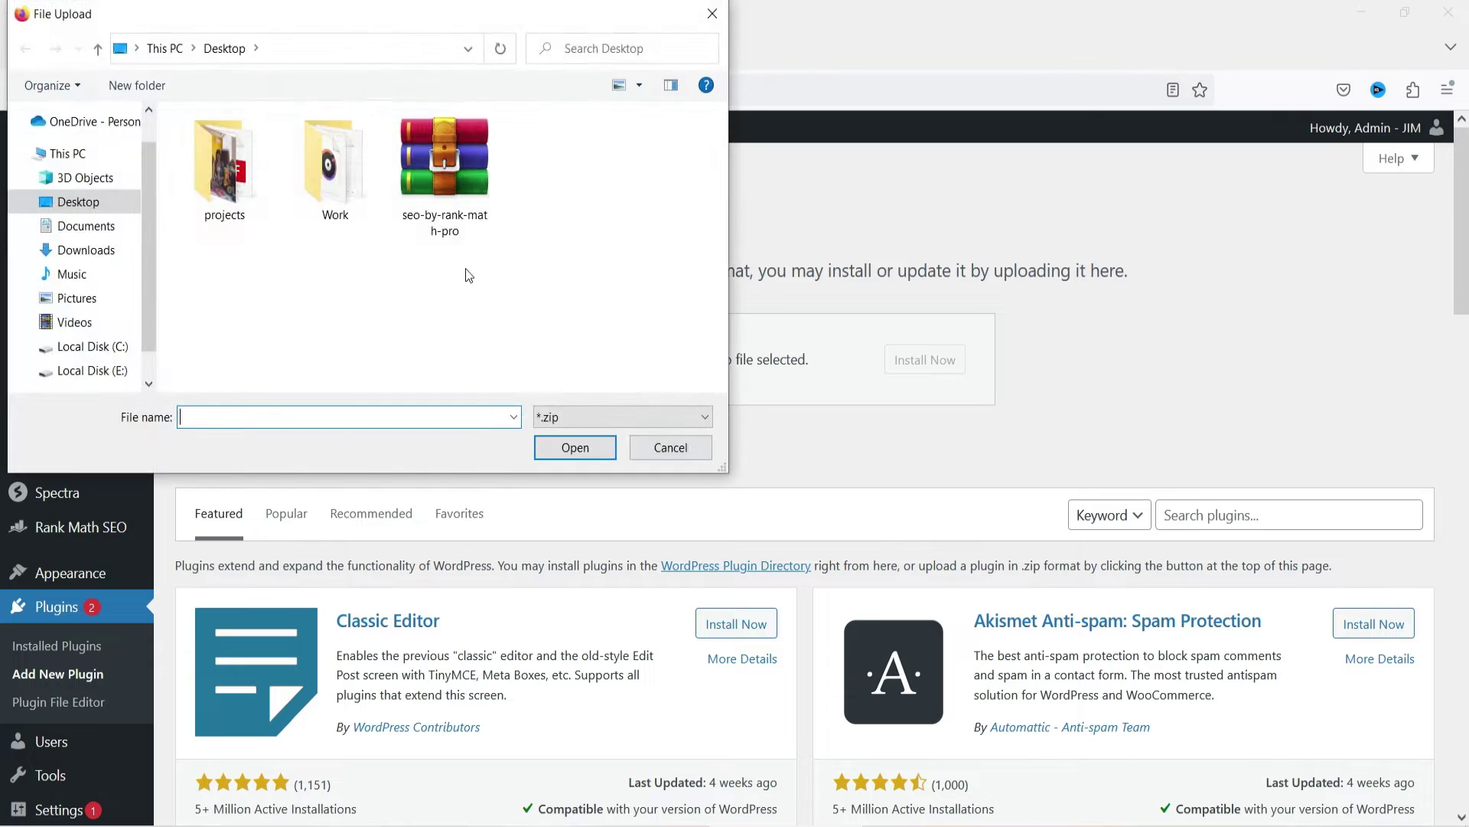
double_click(429, 157)
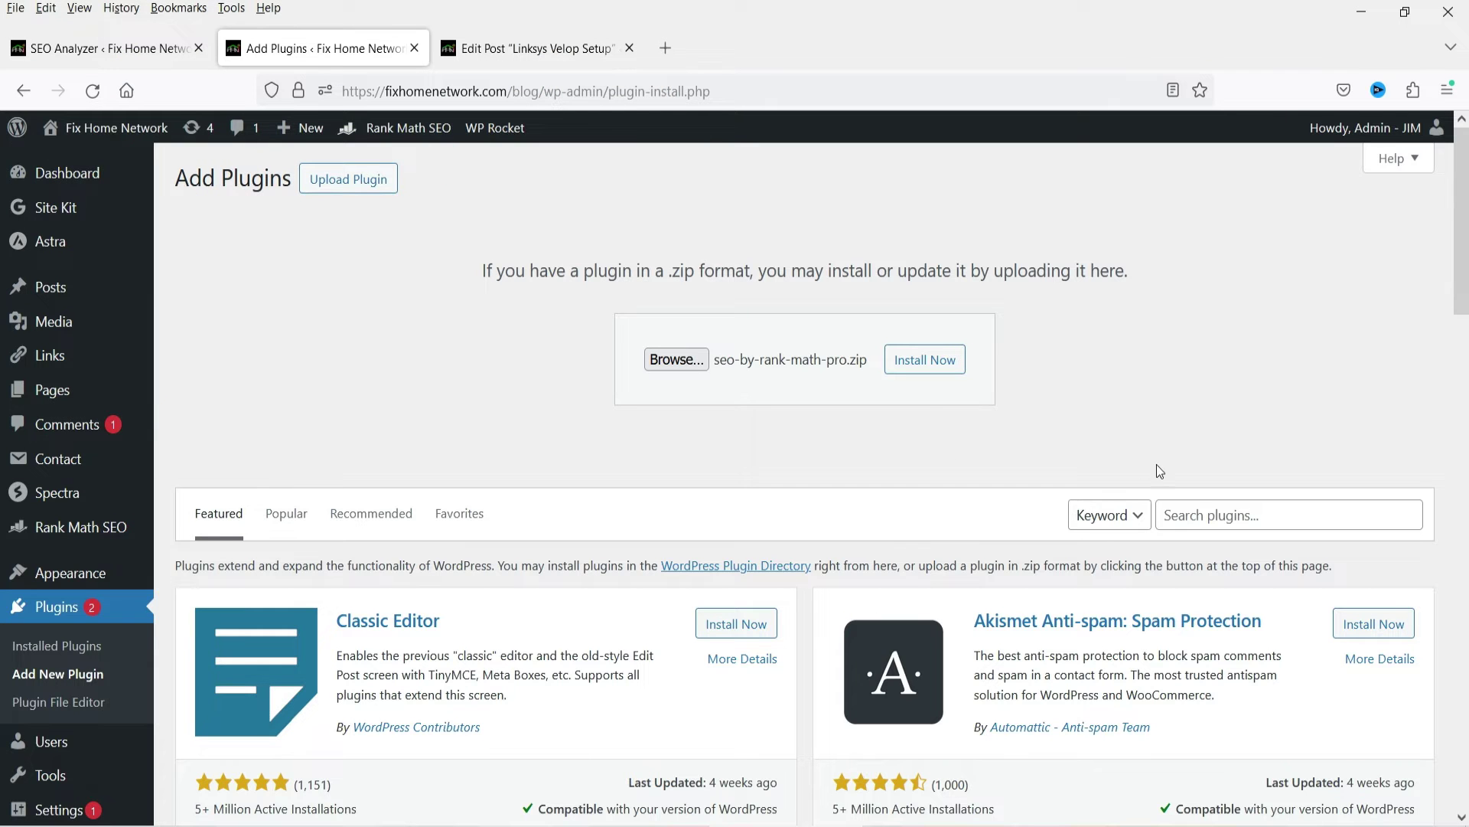
click(923, 359)
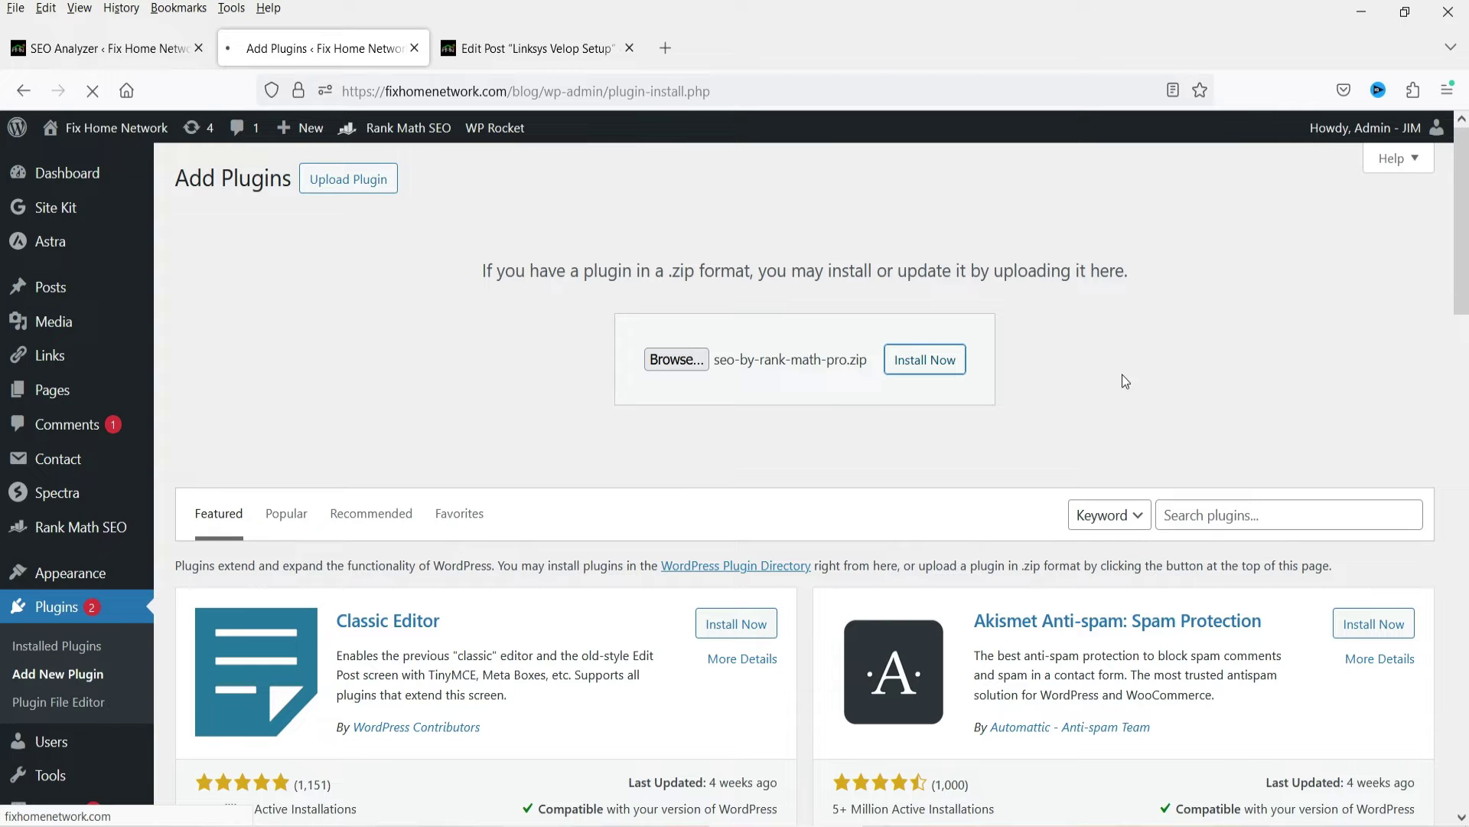
click(663, 47)
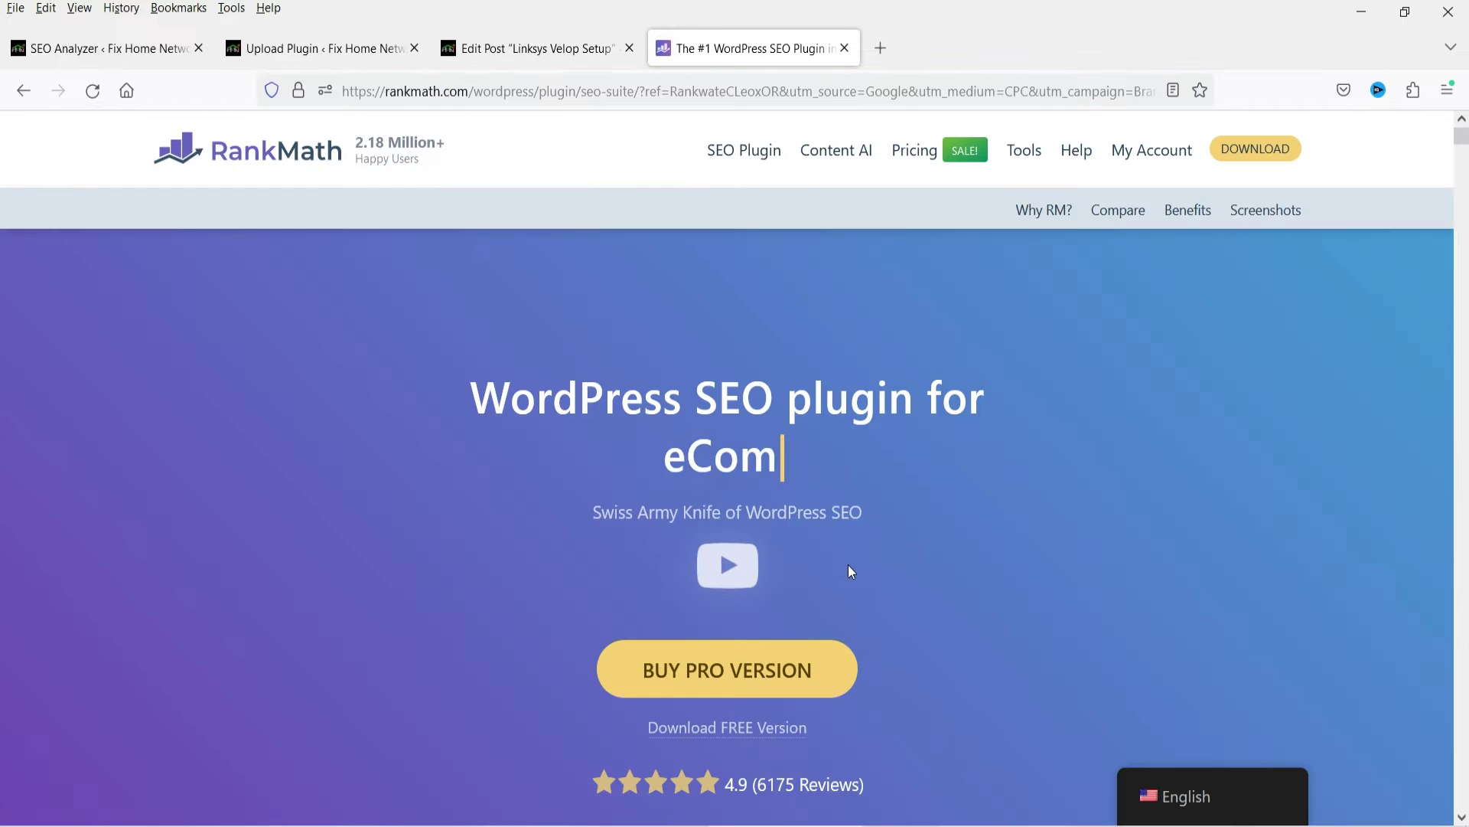
- Browse the Rank Math Pro pricing plans and read the Free Content AI Trial (5.0k Credits) tooltip
click(722, 672)
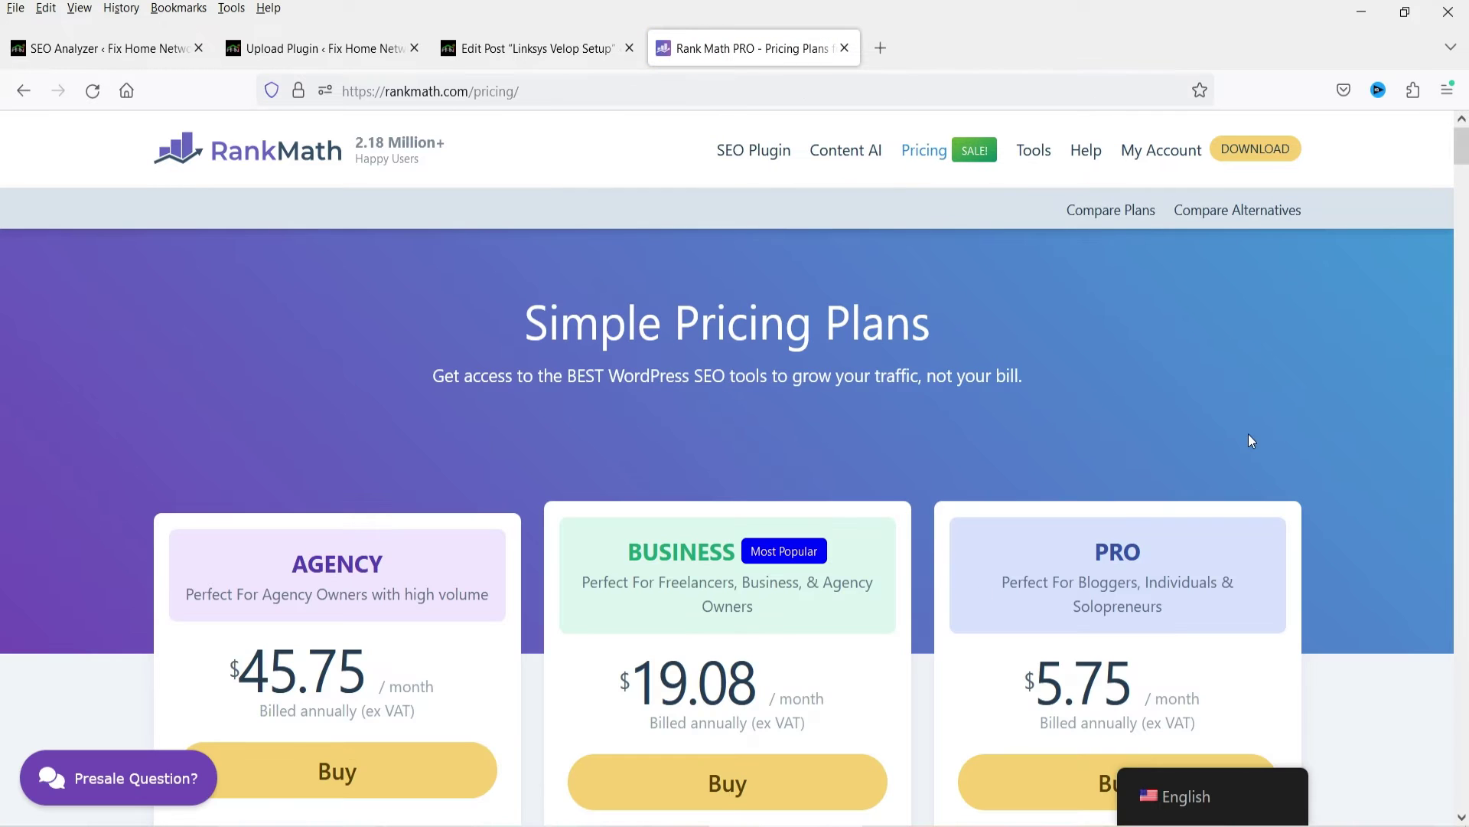
scroll(1304, 380, down, 5)
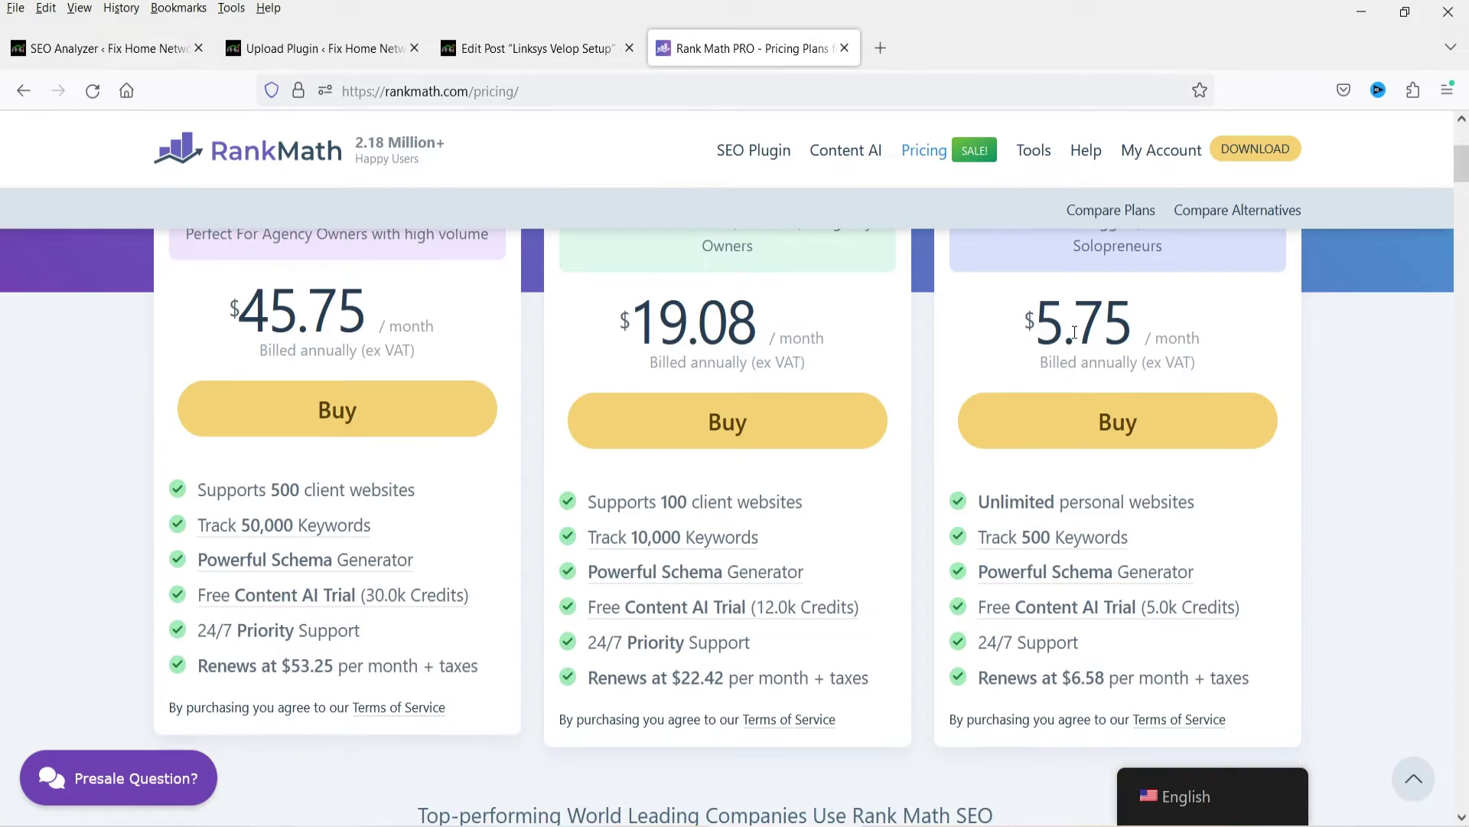
scroll(1120, 450, up, 3)
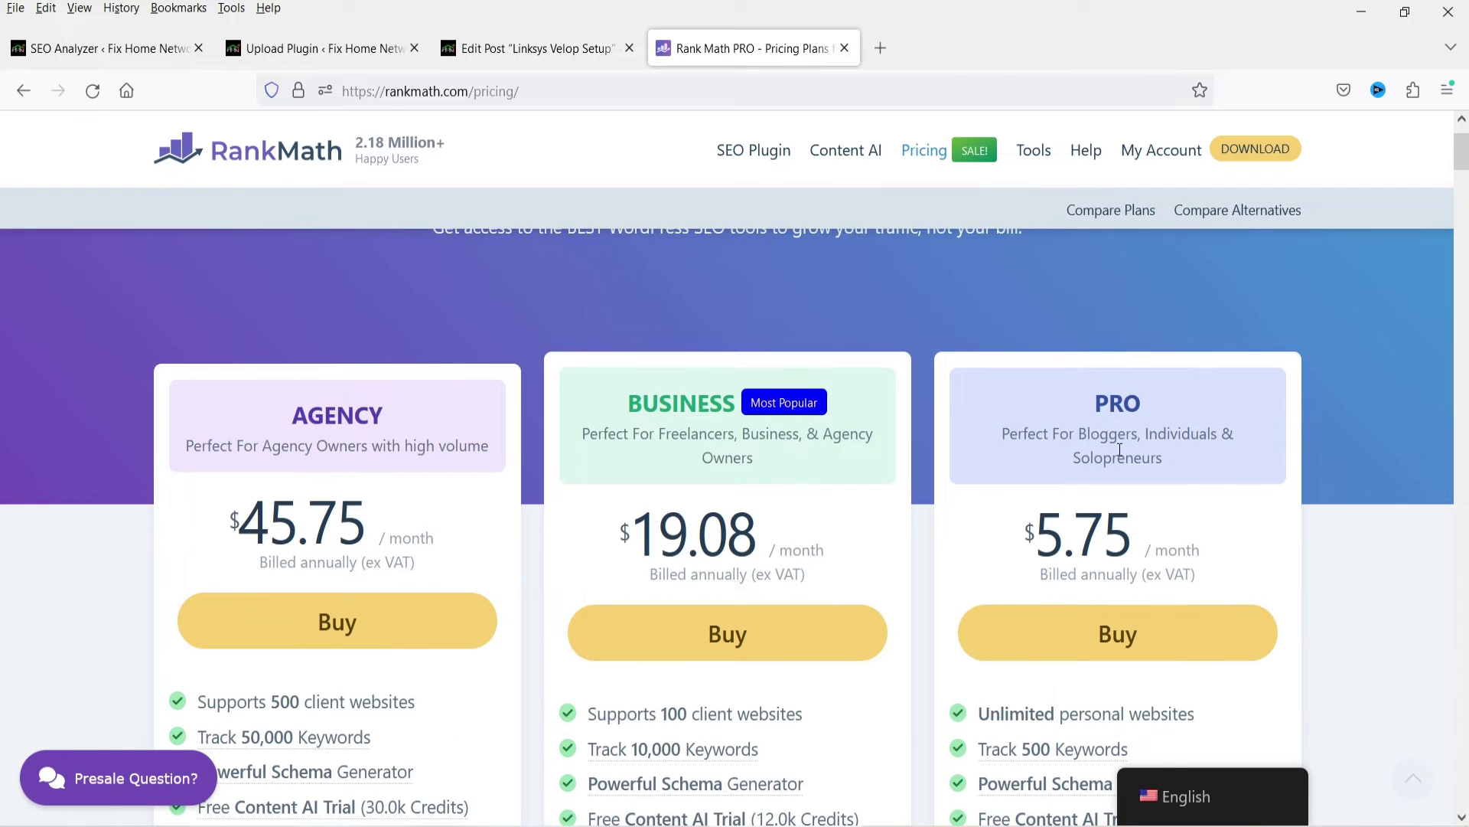
scroll(1336, 452, down, 2)
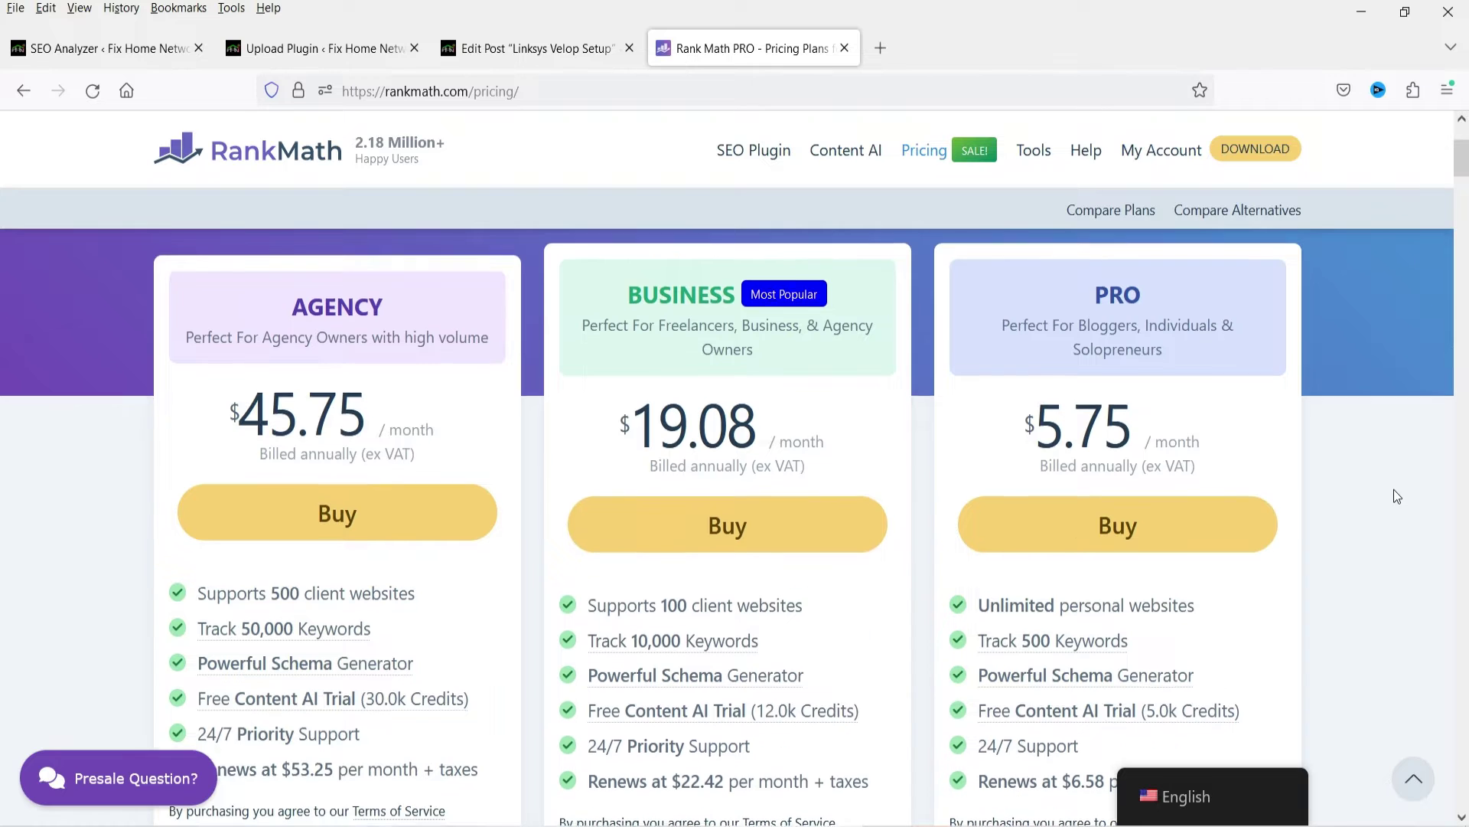
scroll(1394, 496, down, 3)
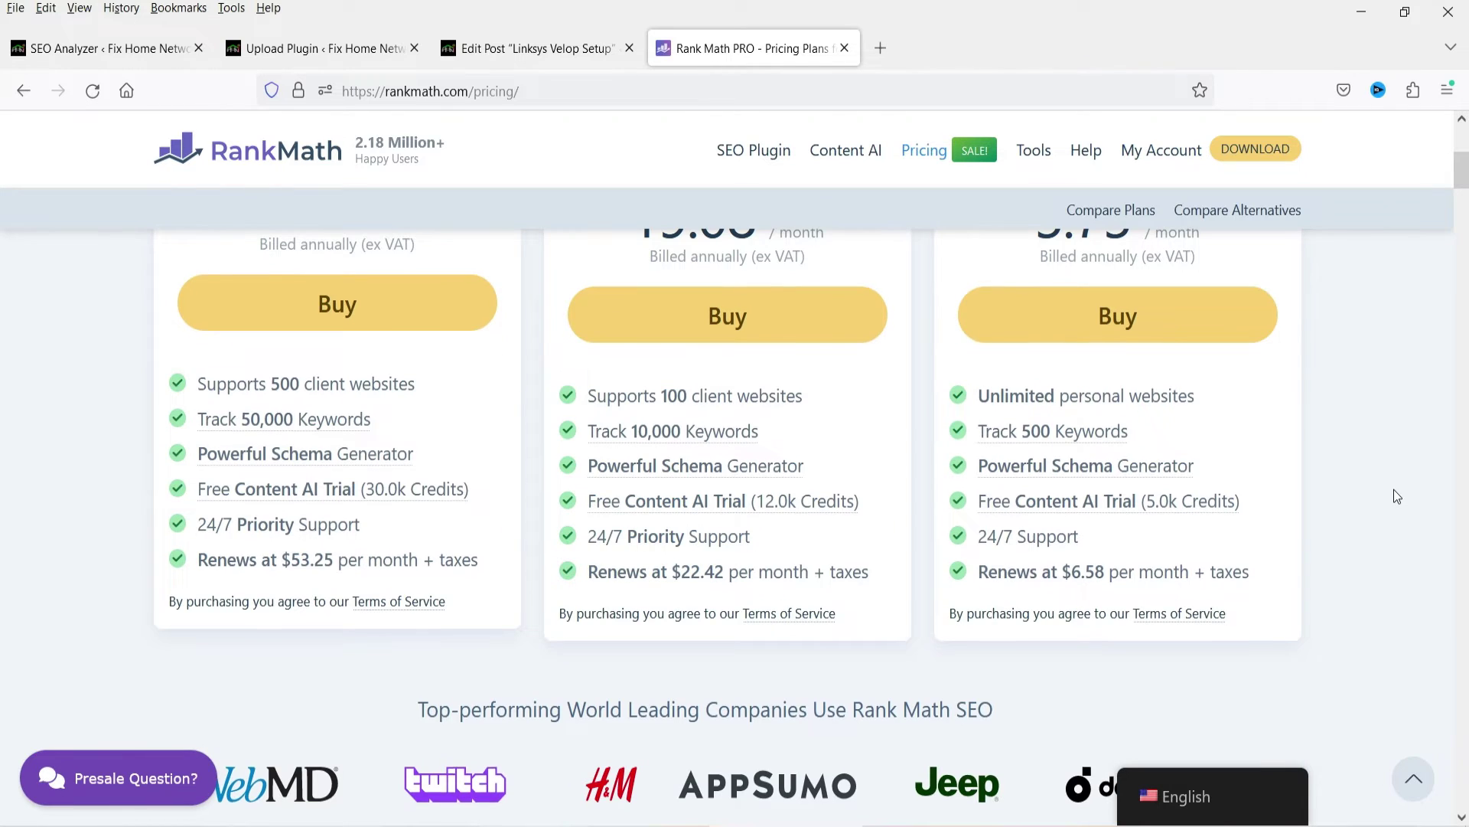
scroll(1394, 489, up, 2)
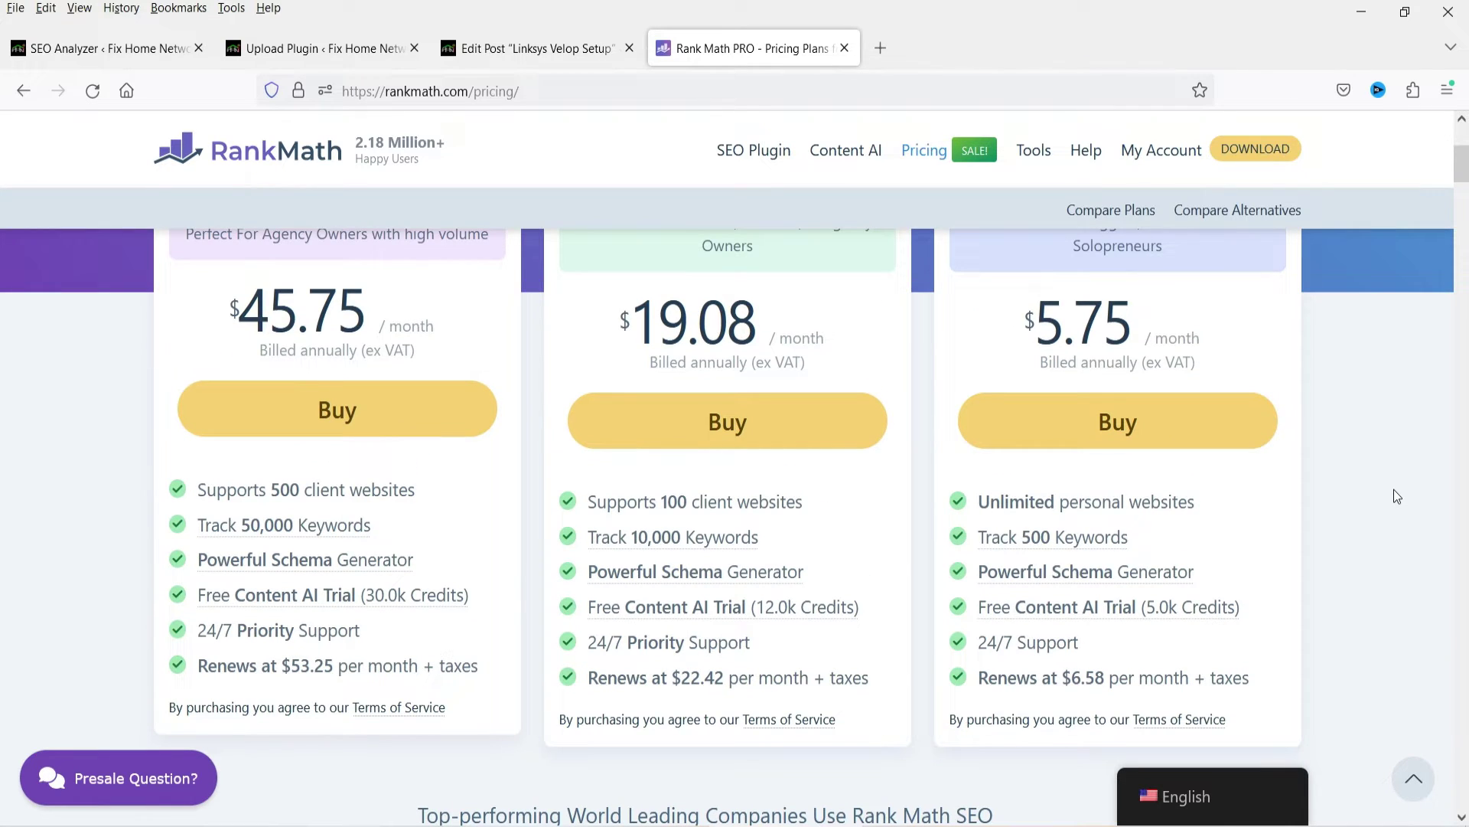
scroll(1370, 494, down, 3)
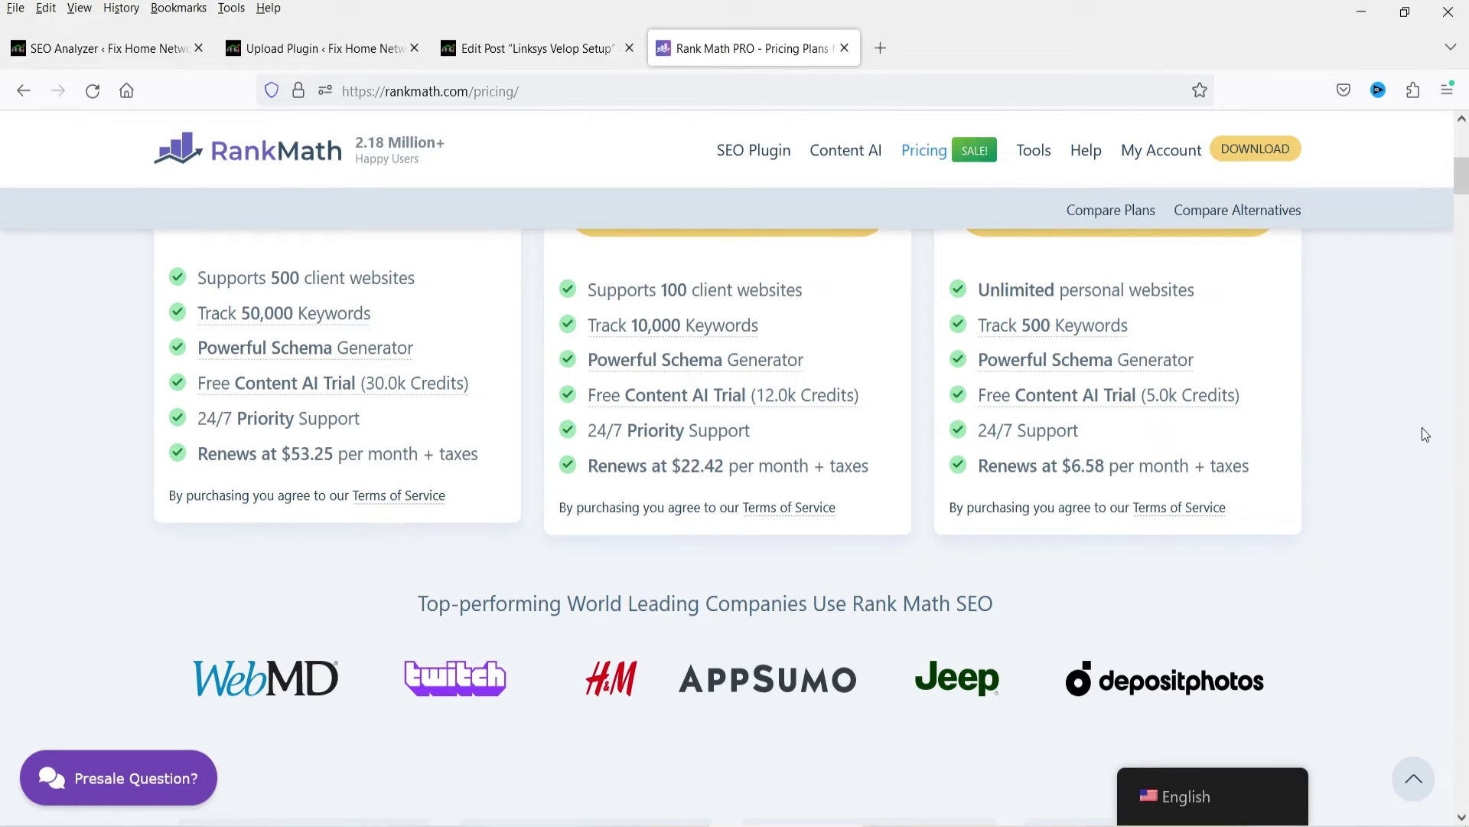
scroll(1421, 433, up, 3)
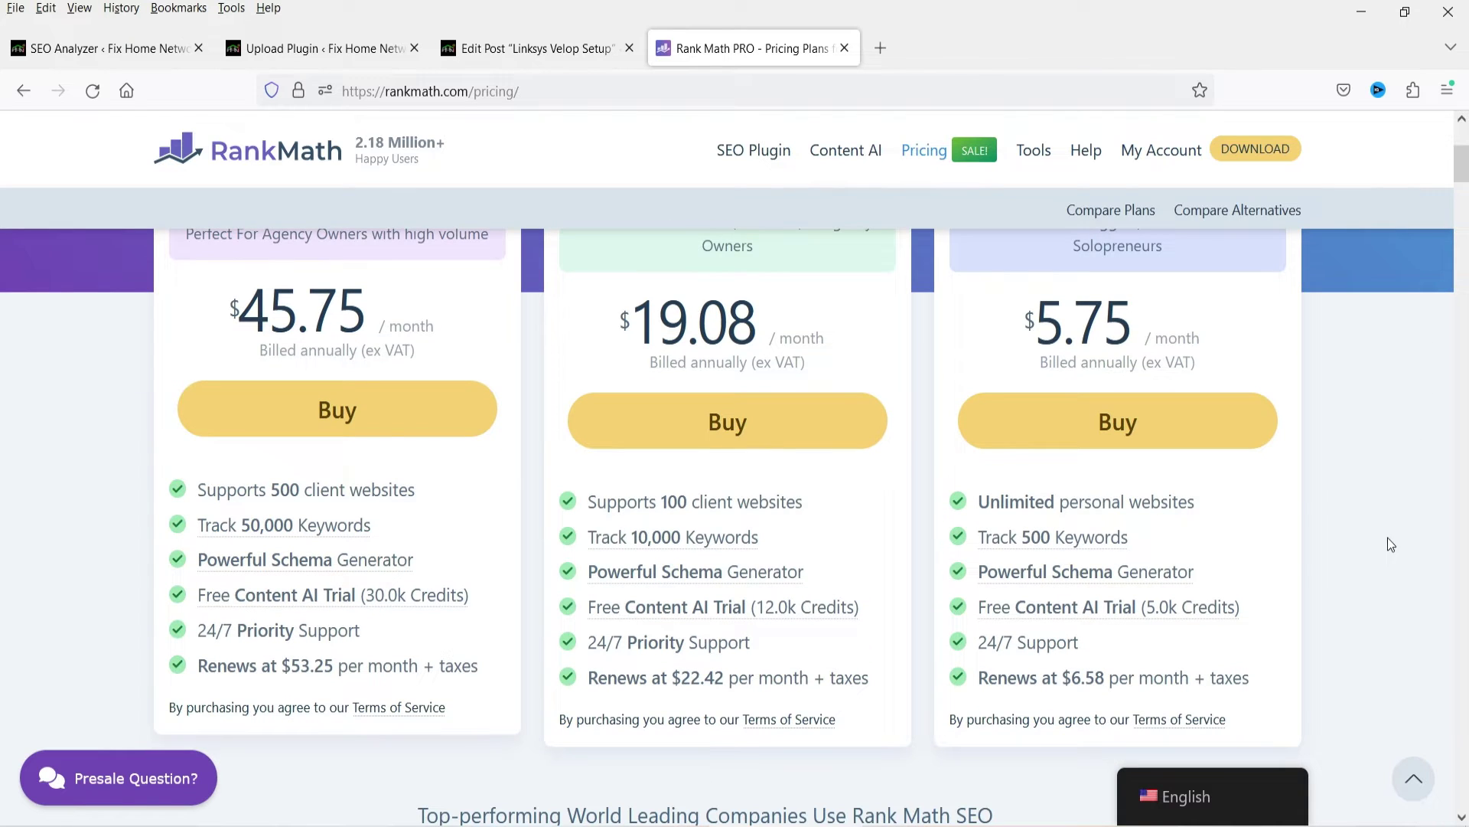
scroll(1370, 505, down, 2)
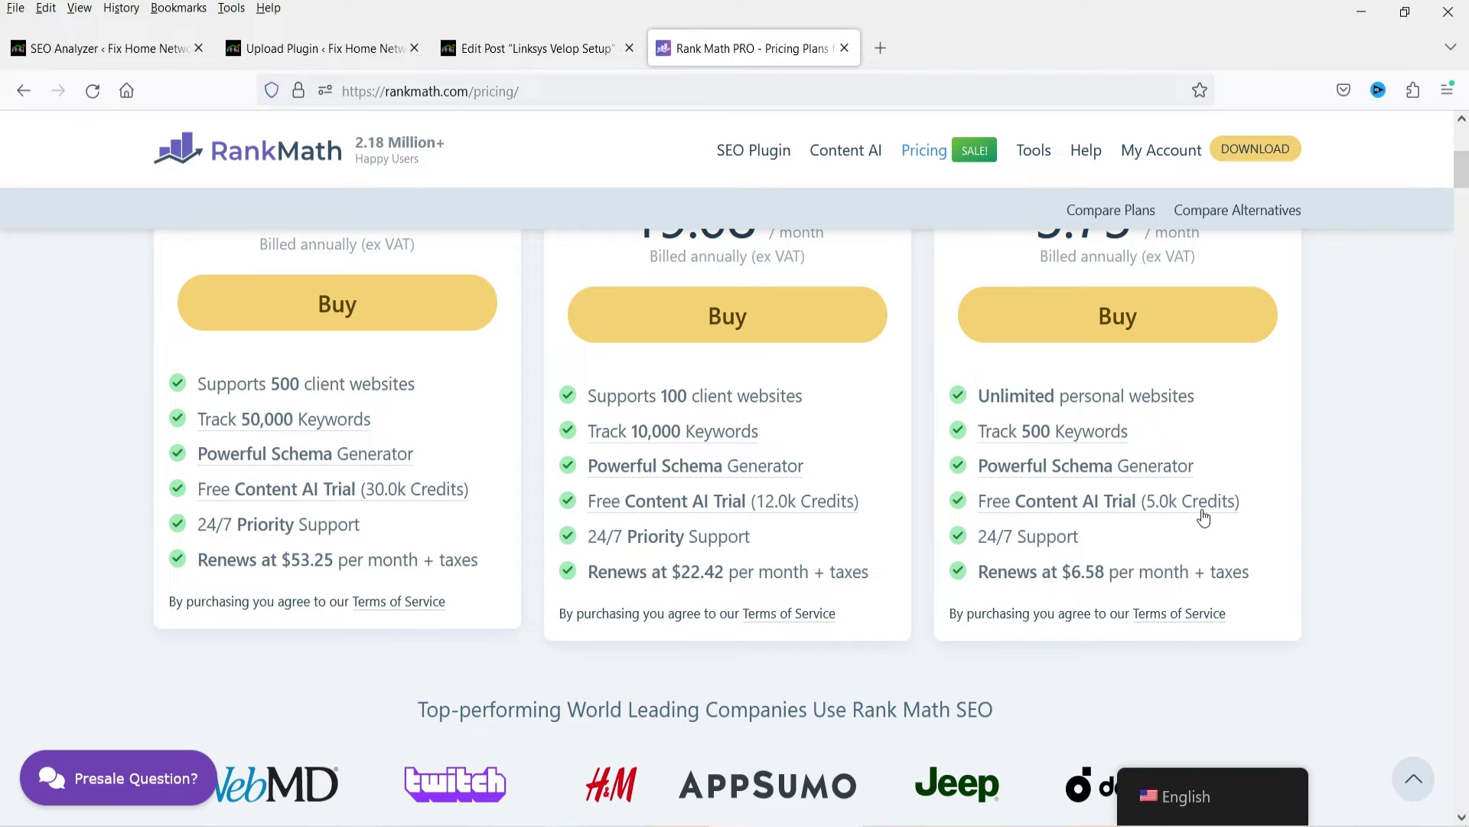
mouse_move(1202, 511)
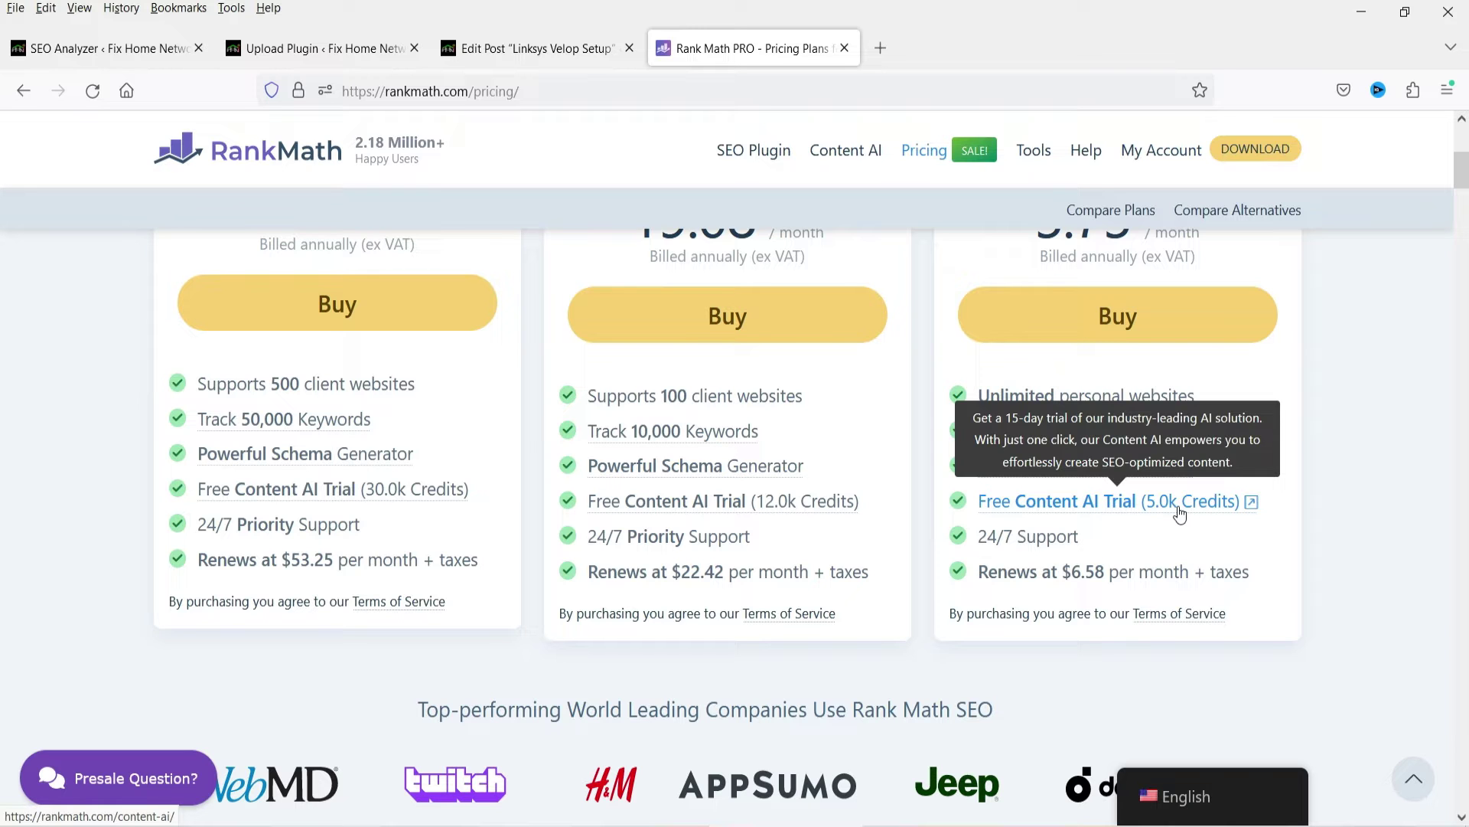
scroll(714, 508, up, 5)
- Activate the newly installed Rank Math SEO PRO plugin and open Rank Math's Dashboard
click(317, 48)
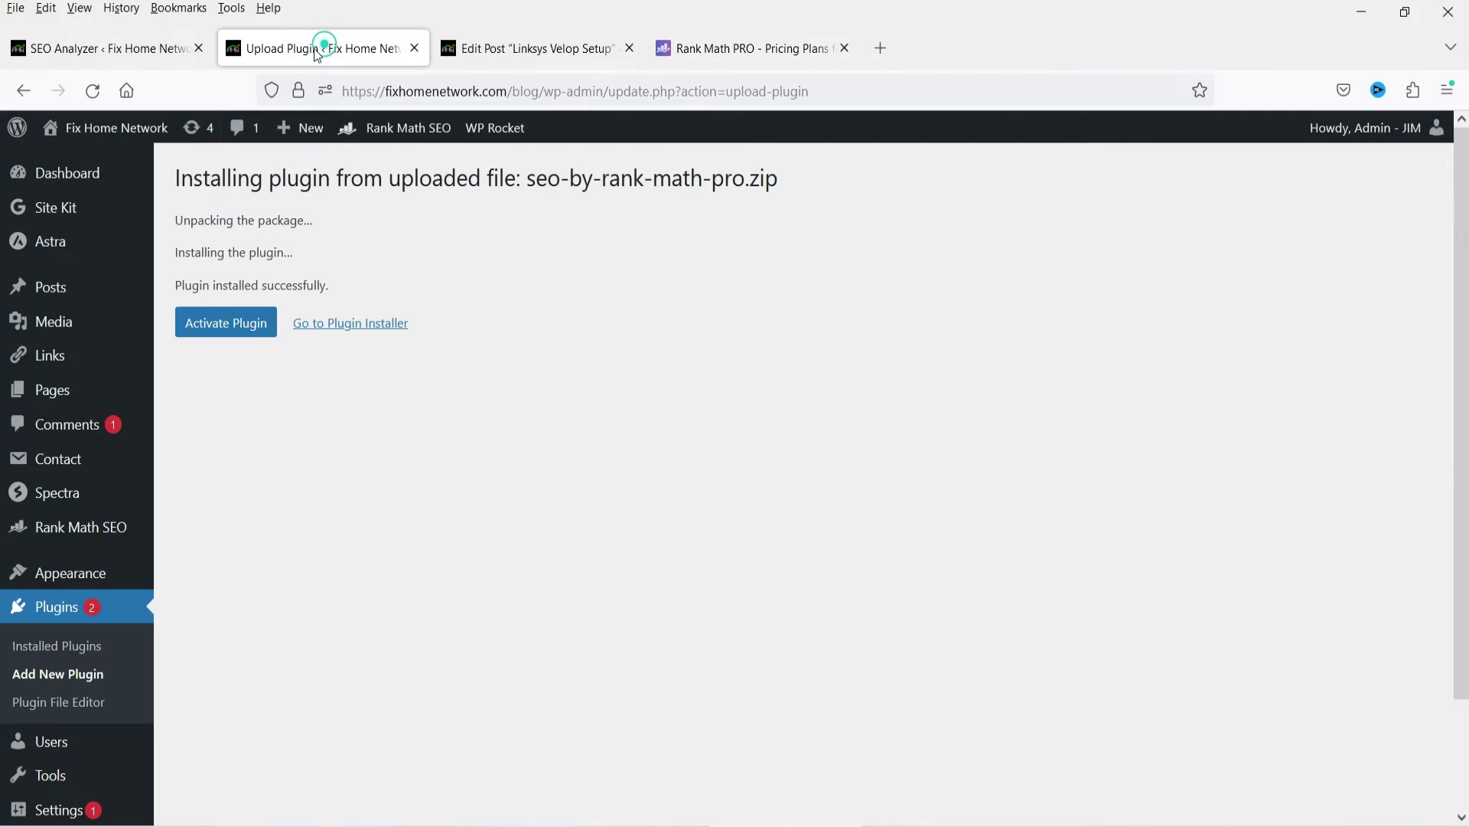
click(224, 327)
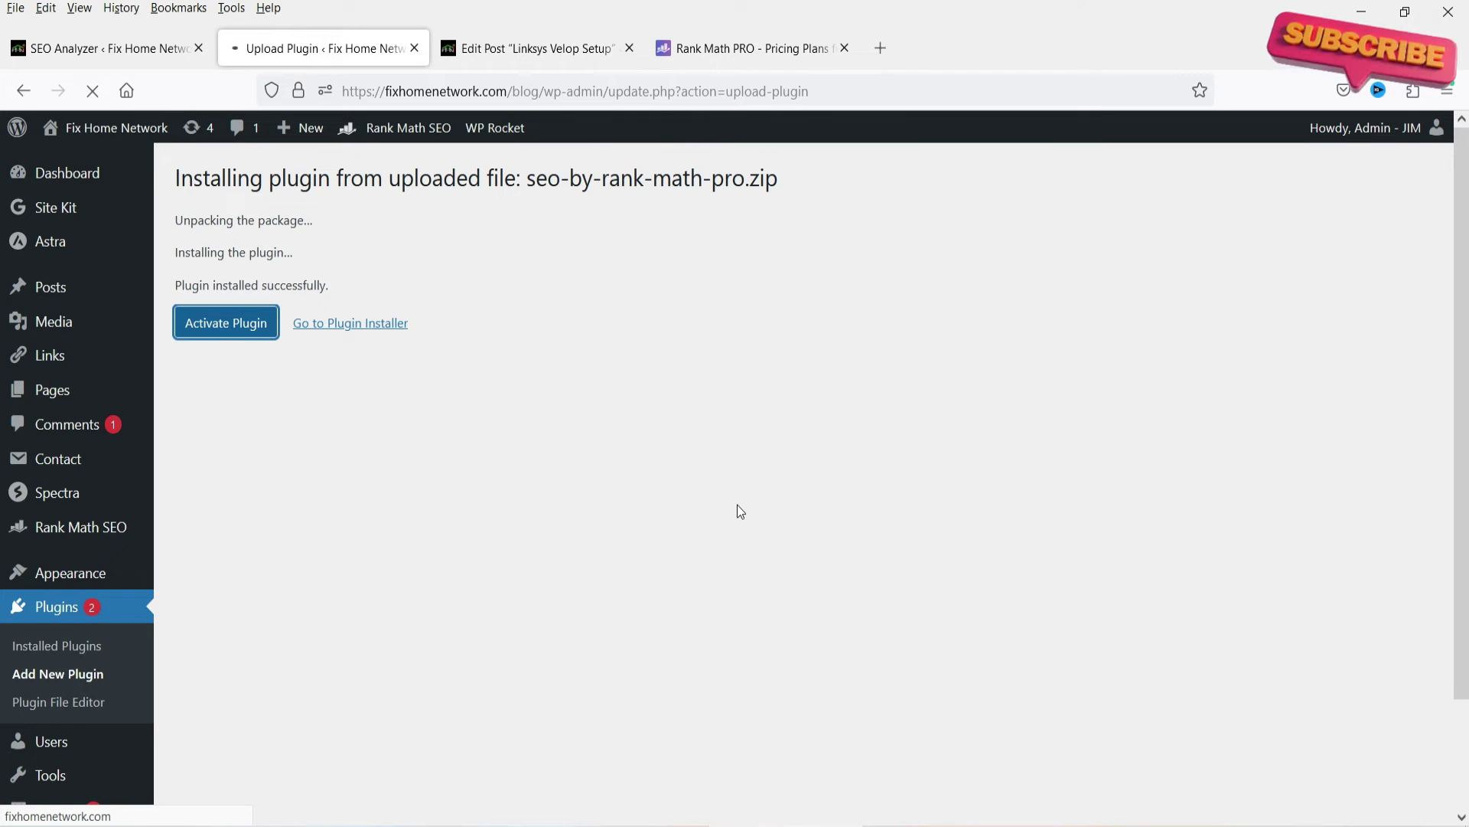
scroll(718, 493, down, 4)
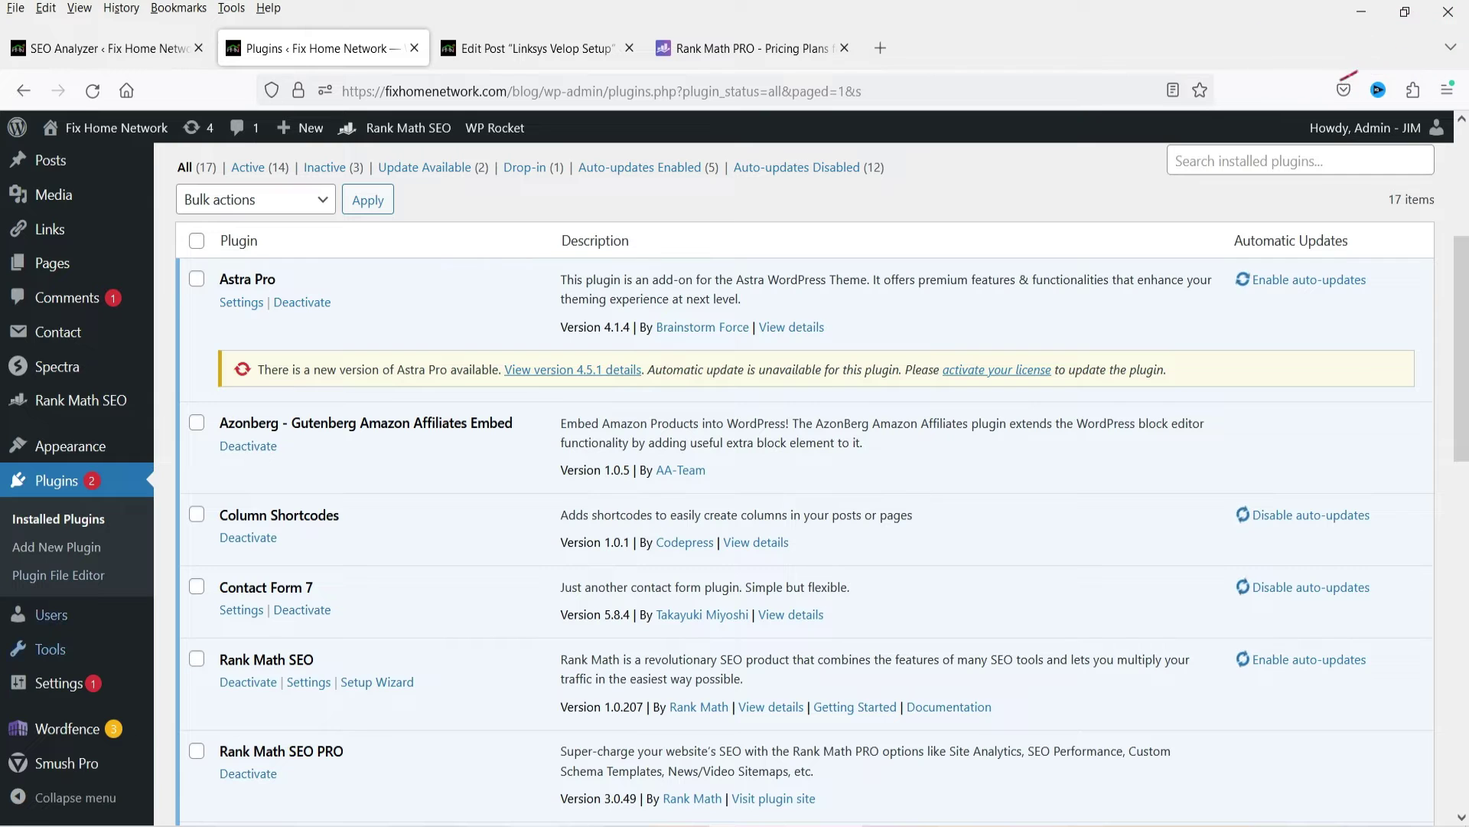
mouse_move(77, 401)
click(197, 404)
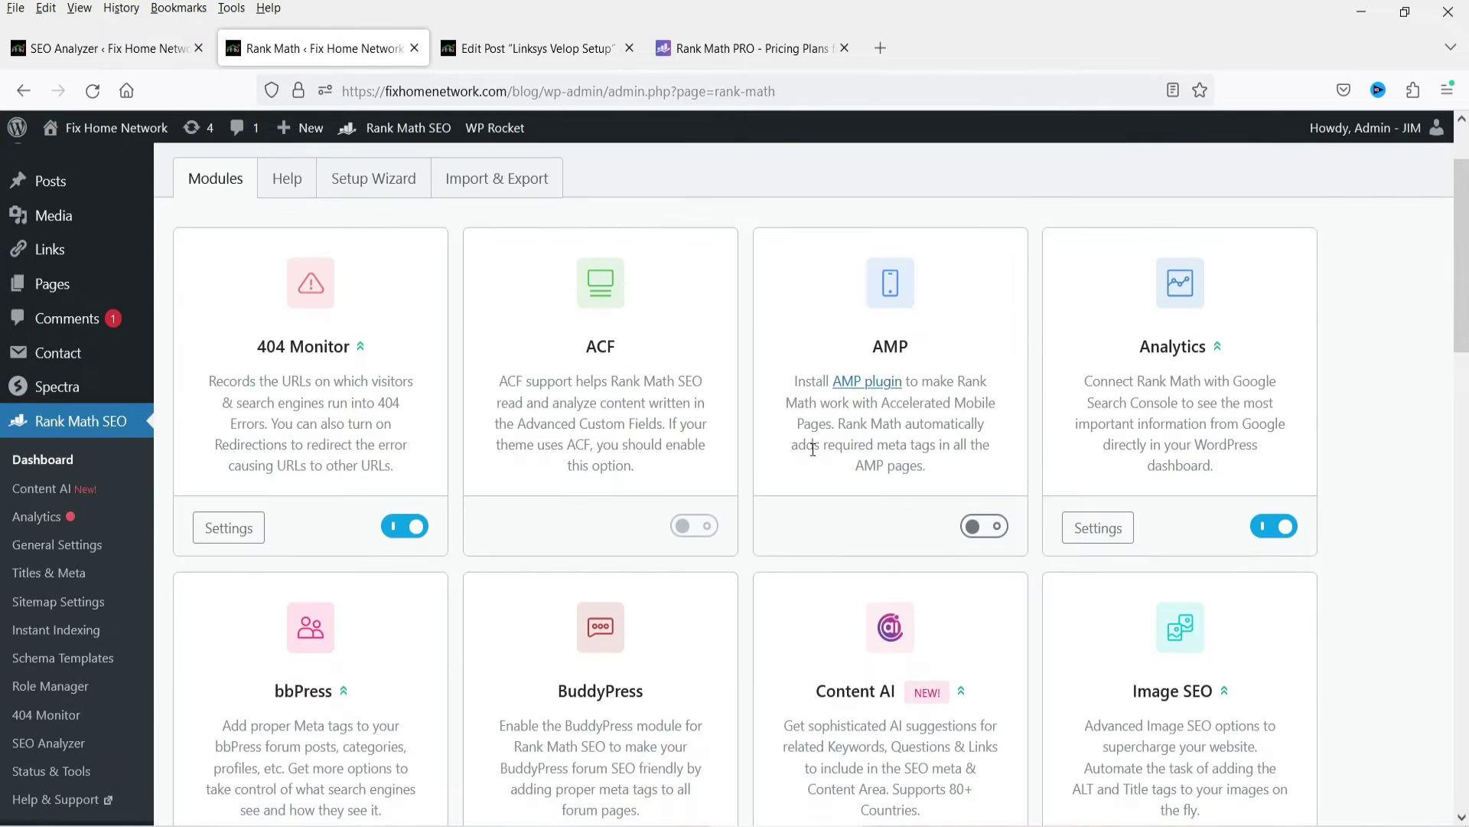
- Scroll the module cards, including Local SEO, News Sitemap and Video Sitemap, down to WooCommerce's disabled toggle
scroll(813, 449, down, 10)
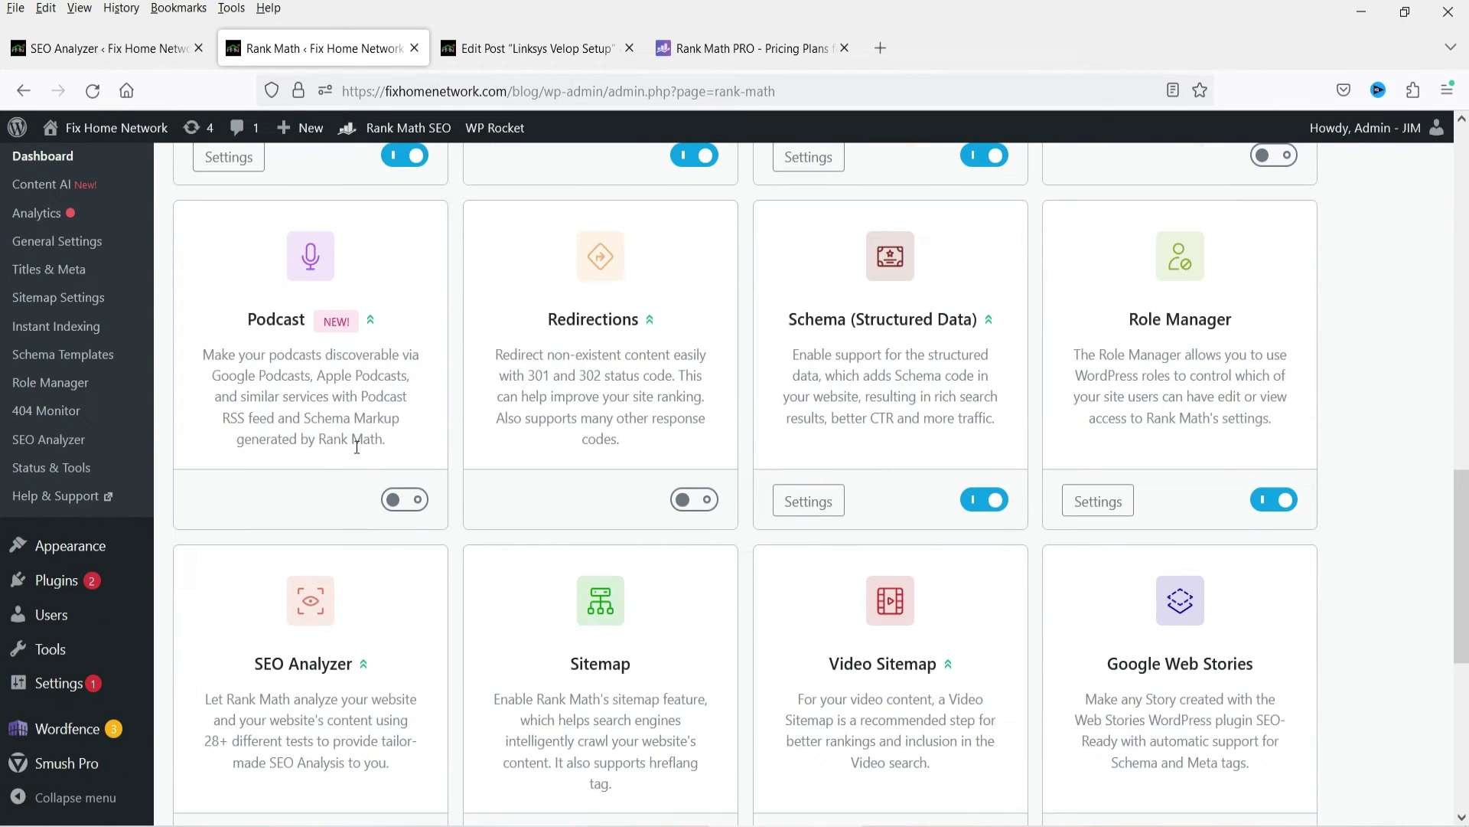
scroll(362, 438, up, 5)
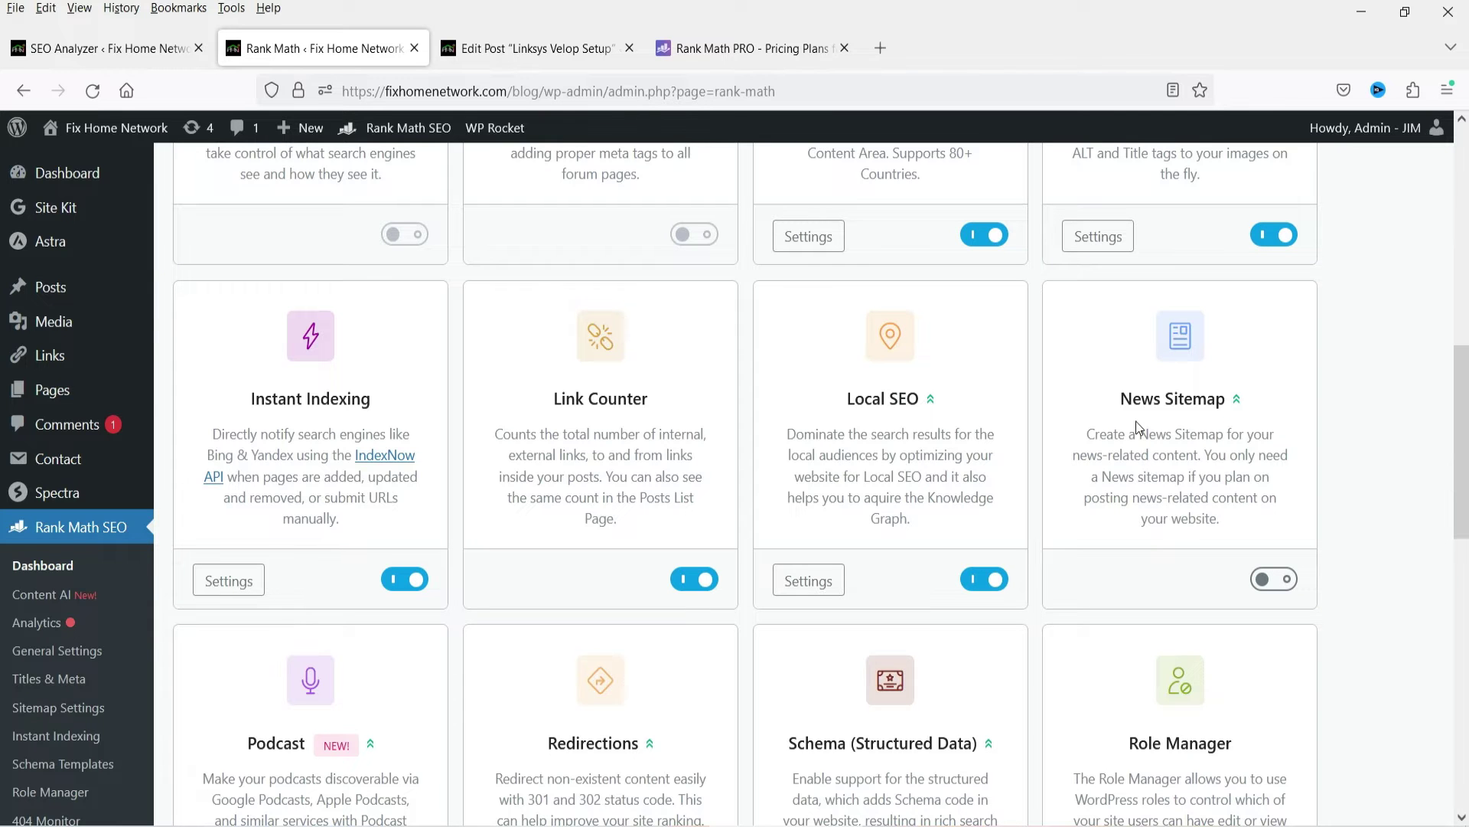
scroll(1135, 420, down, 8)
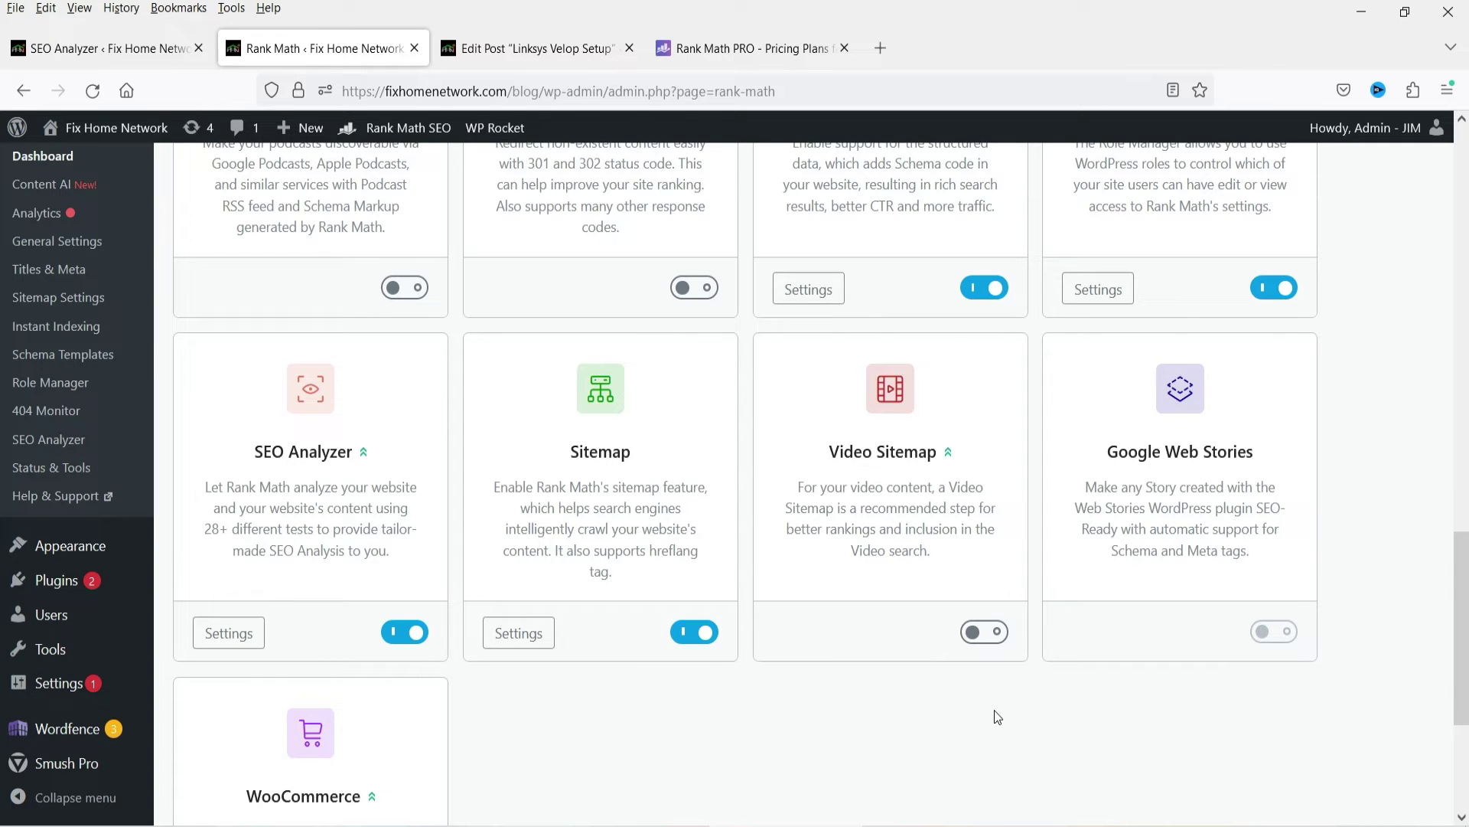
scroll(1416, 459, up, 7)
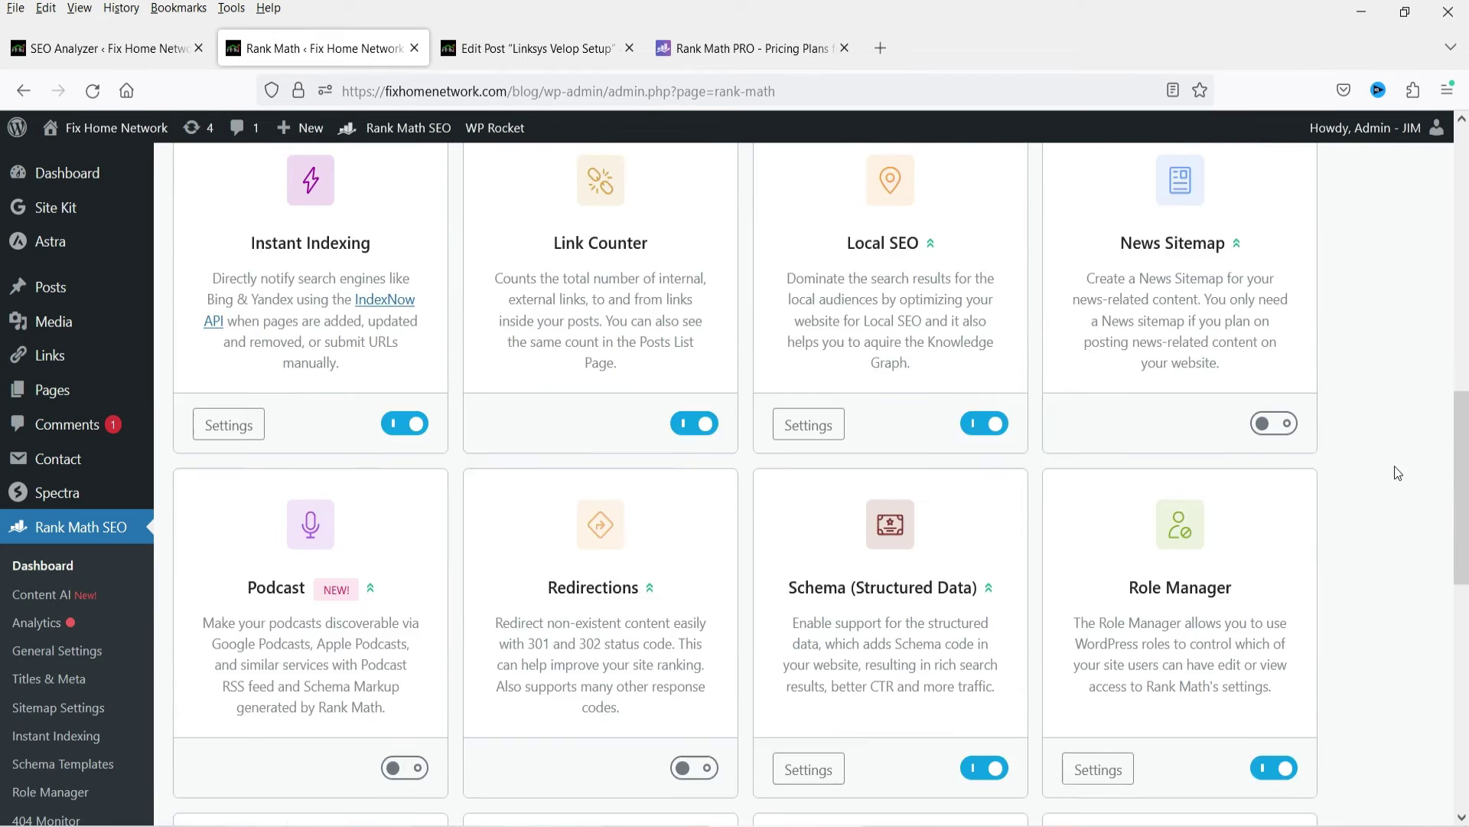
scroll(1416, 459, down, 4)
scroll(1404, 466, up, 4)
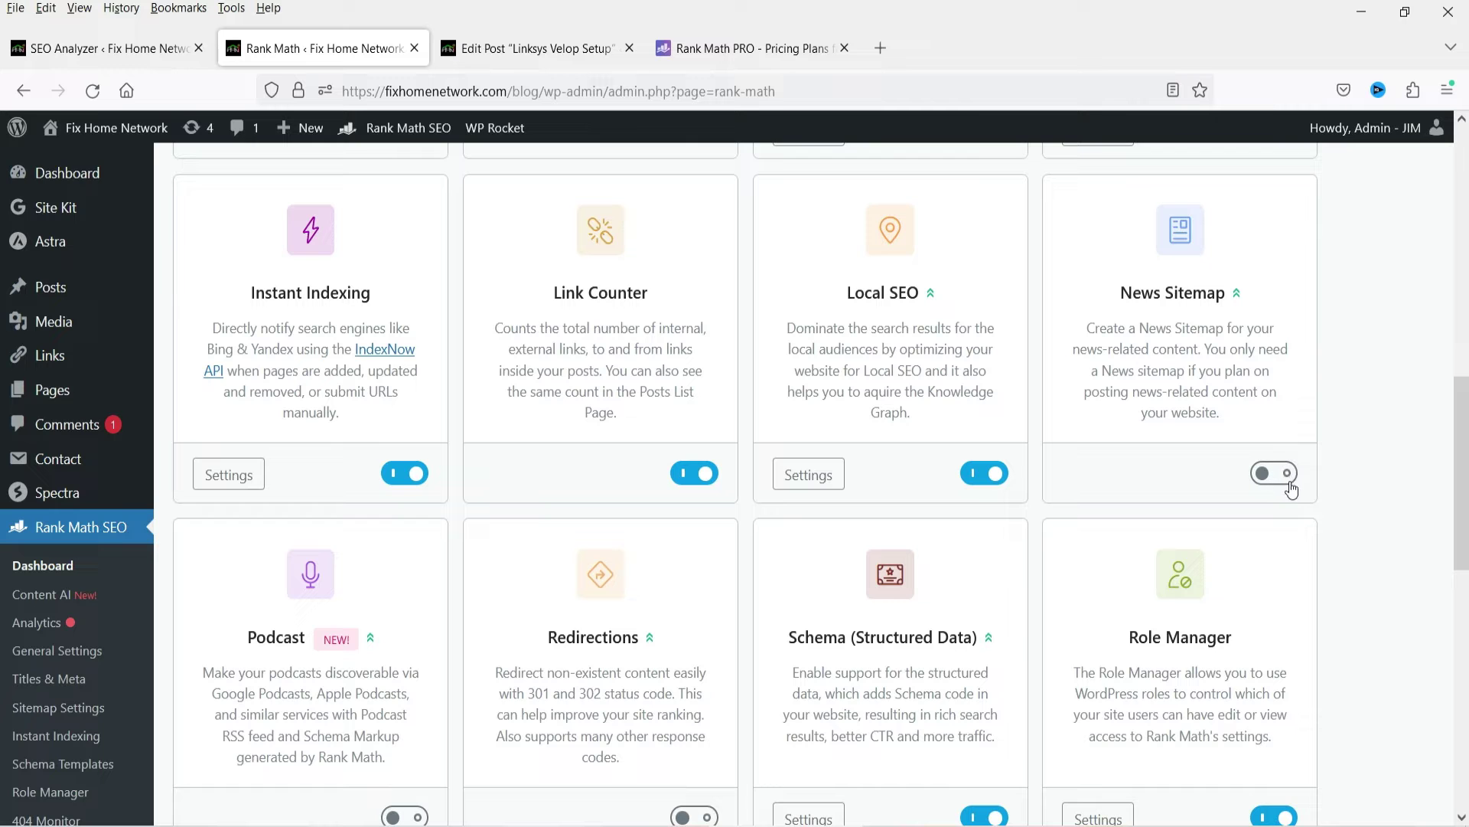
scroll(1362, 508, down, 10)
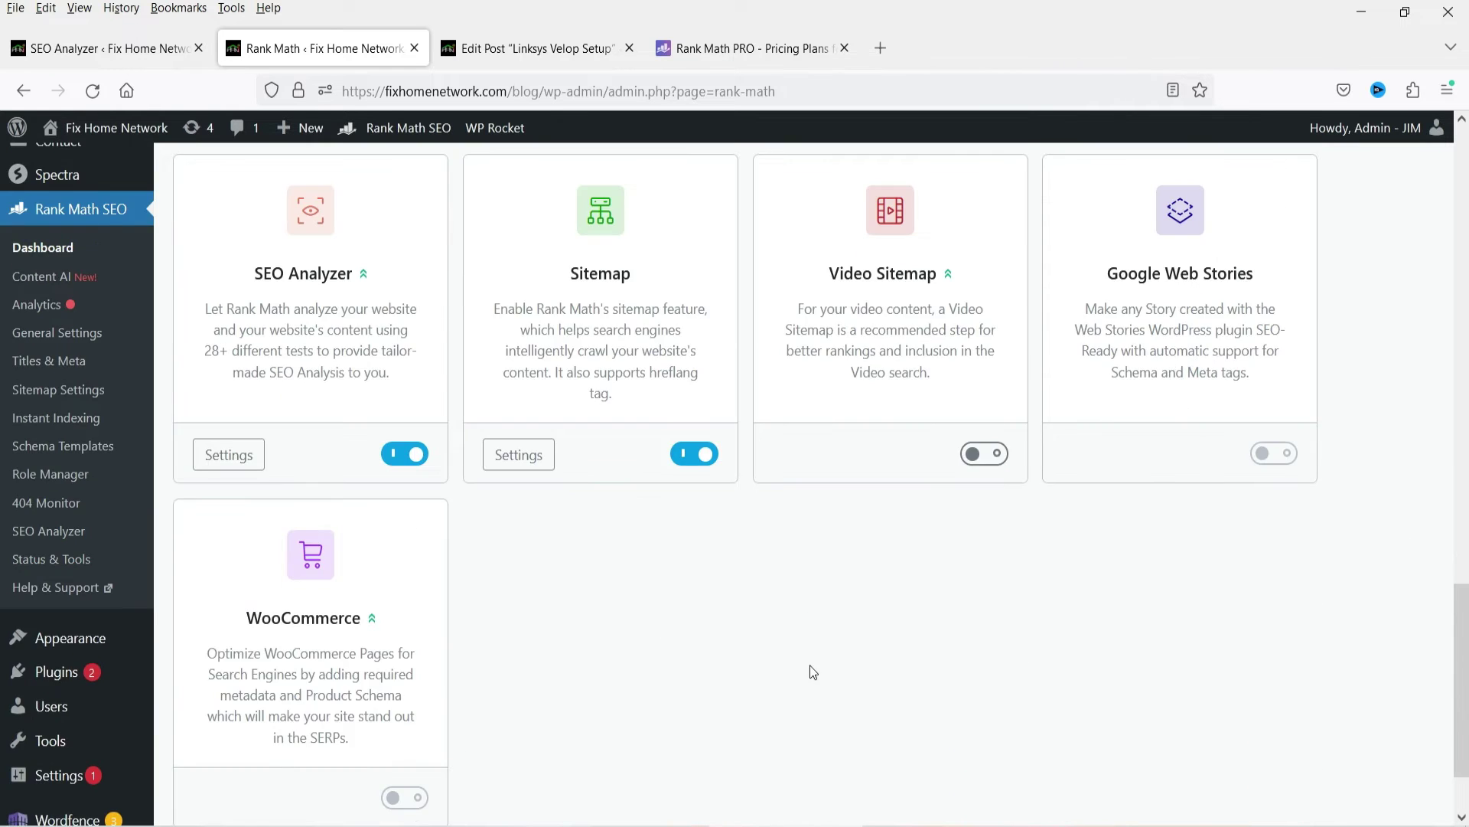
mouse_move(403, 696)
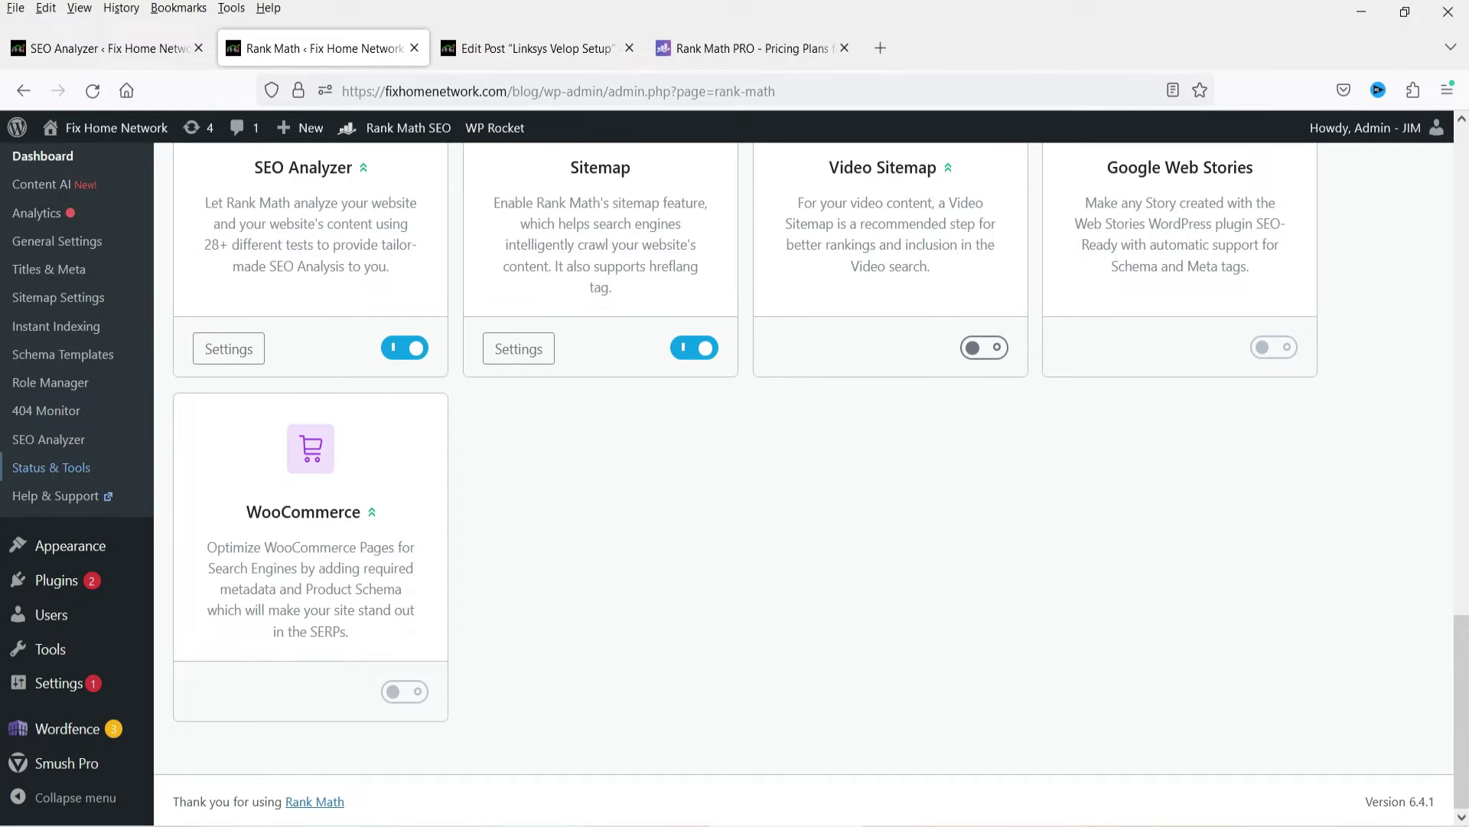
- Open the SEO Analyzer and select the Competitor Analyzer's site address field
click(42, 440)
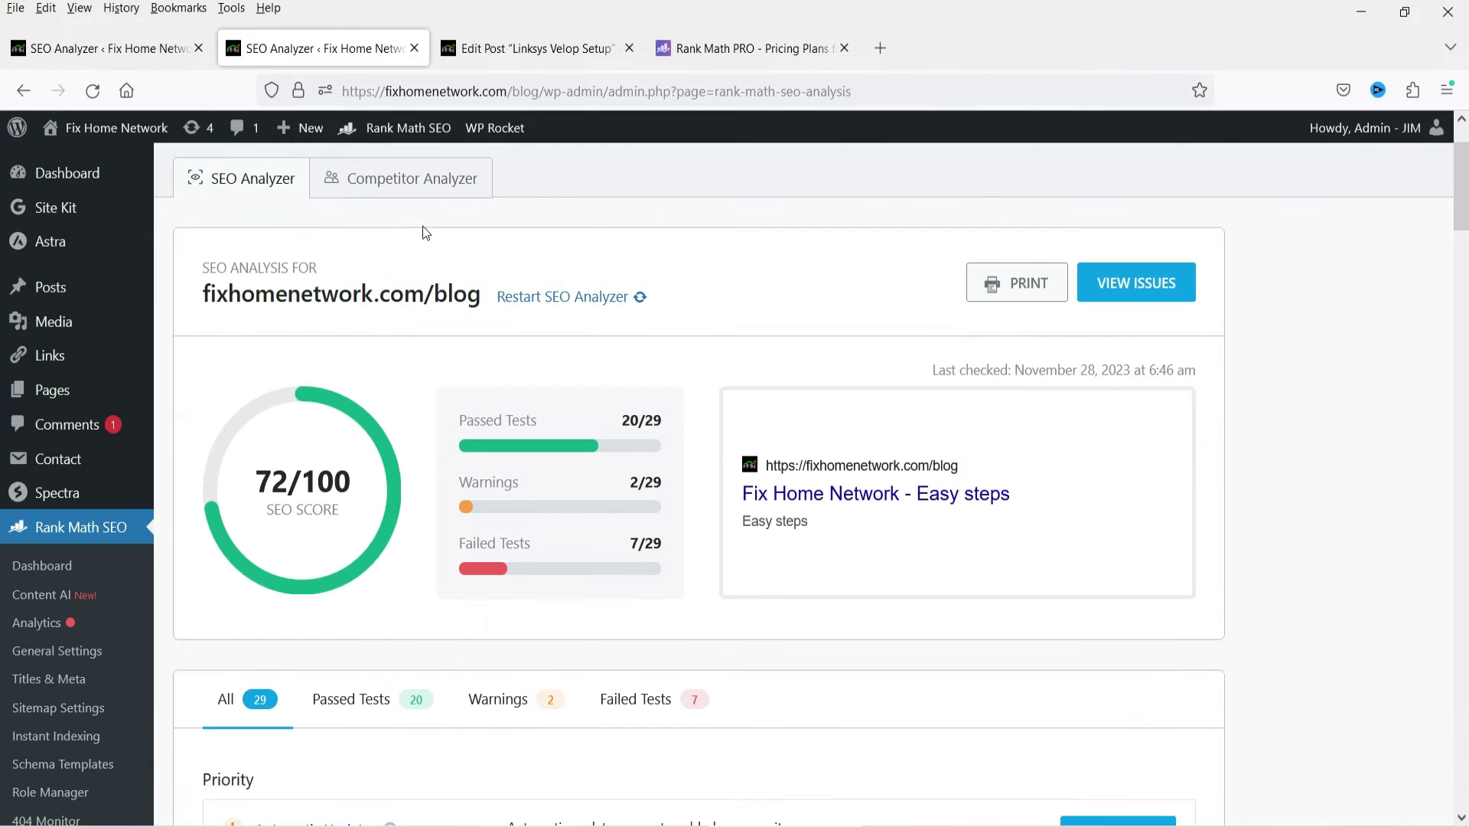
click(405, 182)
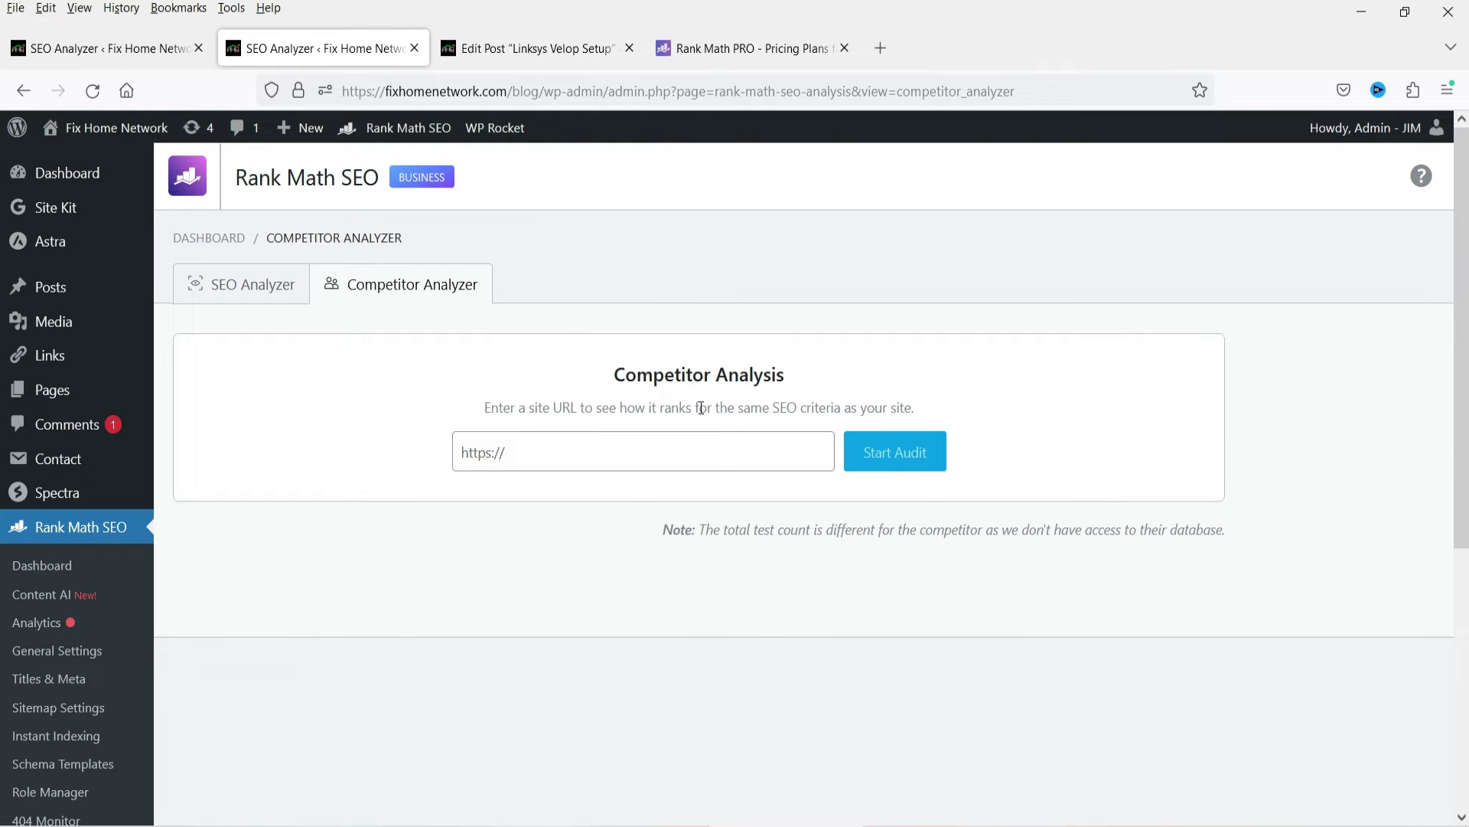
click(569, 455)
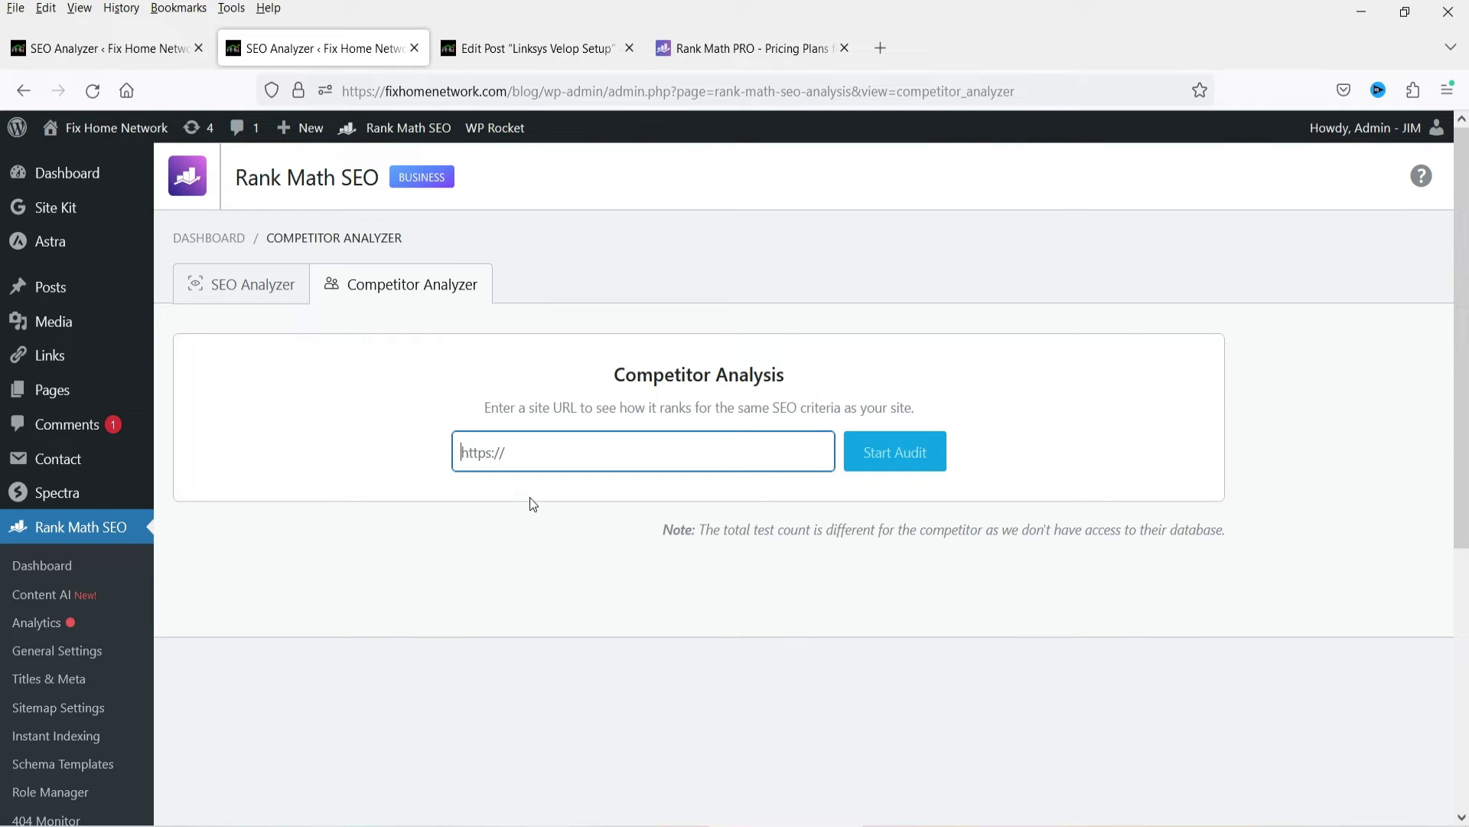
- View the Content AI page, go back, then return to the Linksys Velop Setup post editor
click(48, 593)
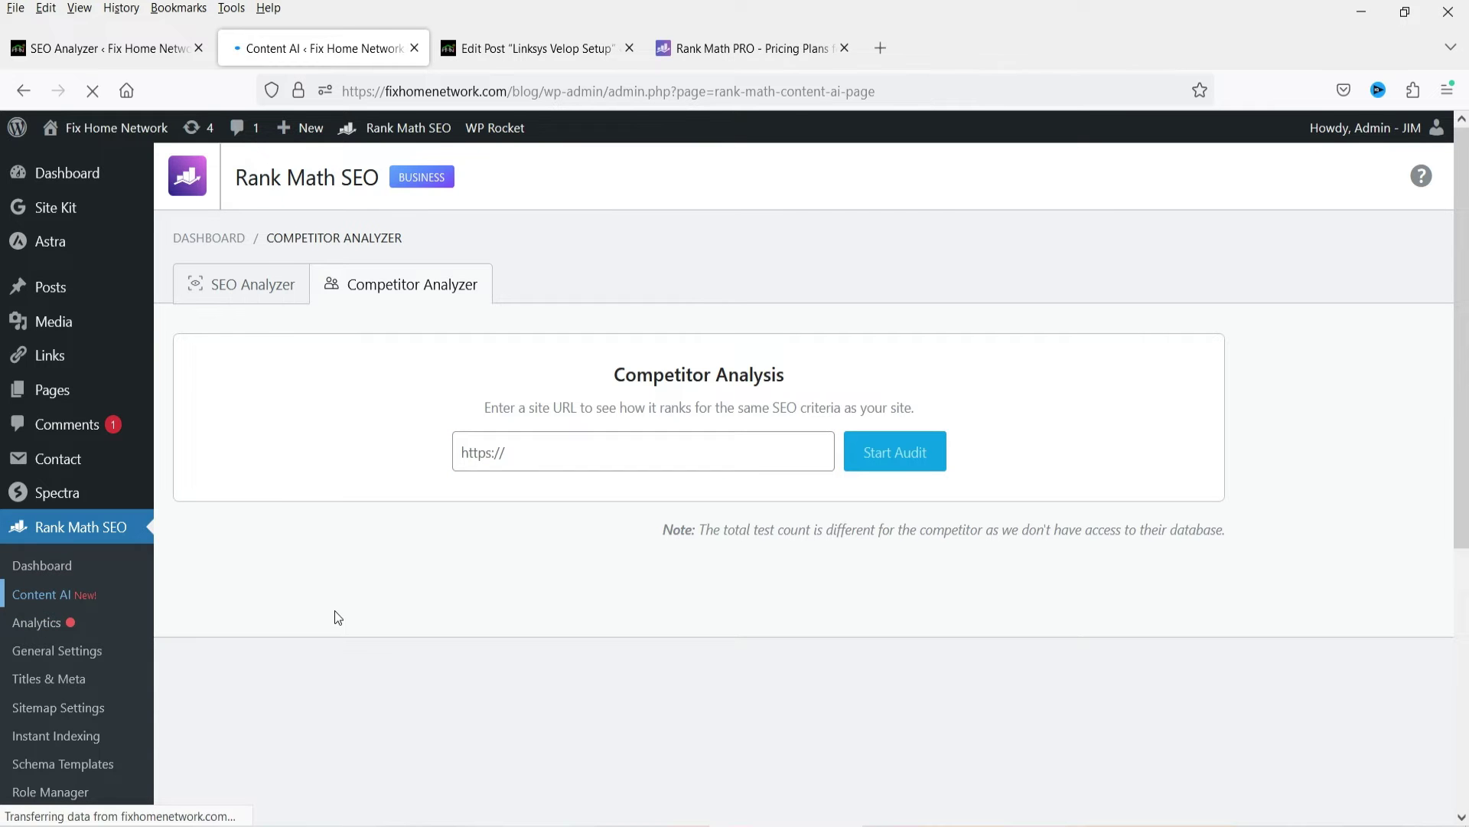
scroll(1043, 453, down, 5)
scroll(1047, 456, up, 5)
key(alt+Left)
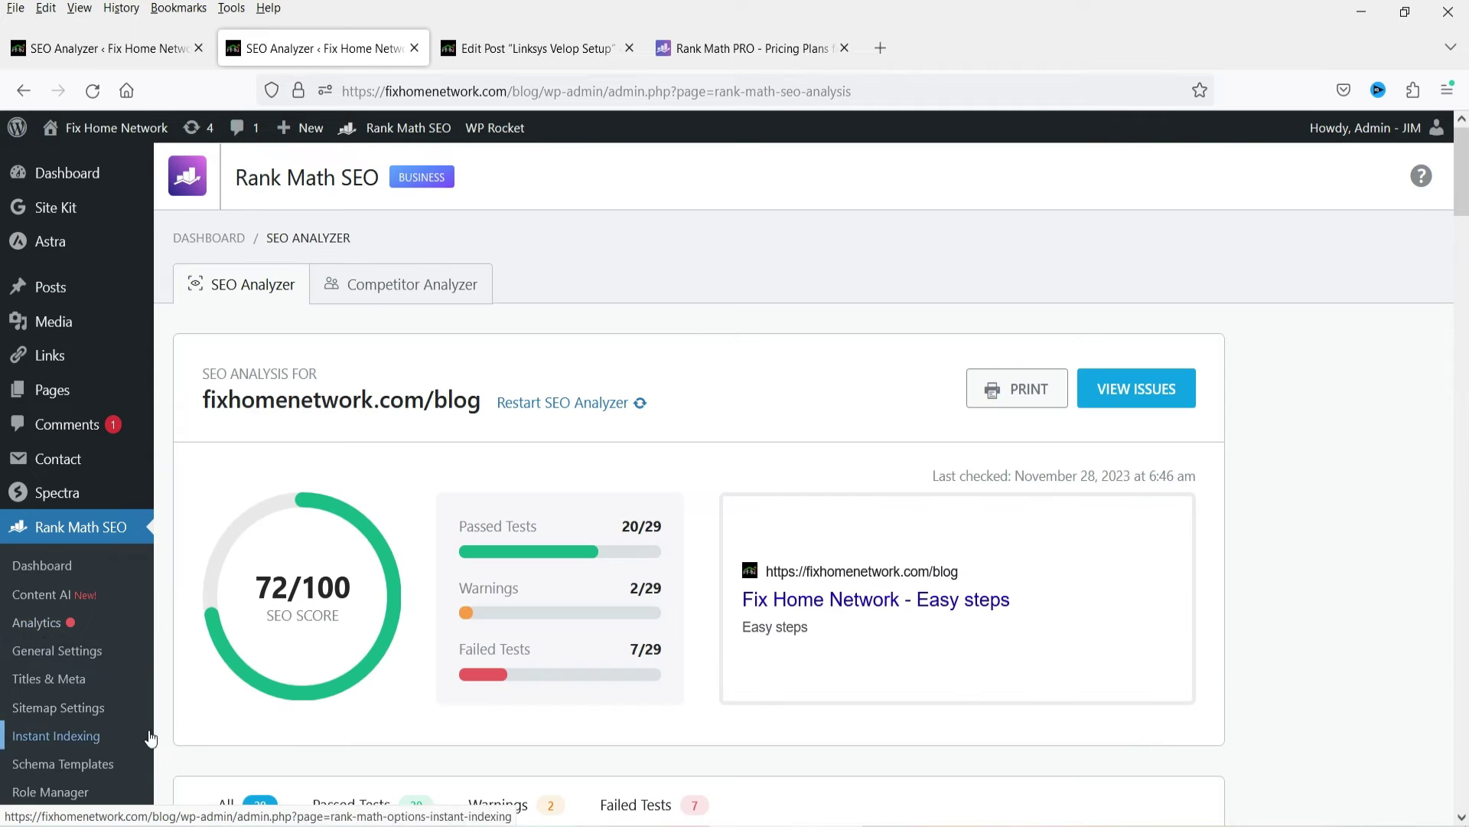
click(520, 55)
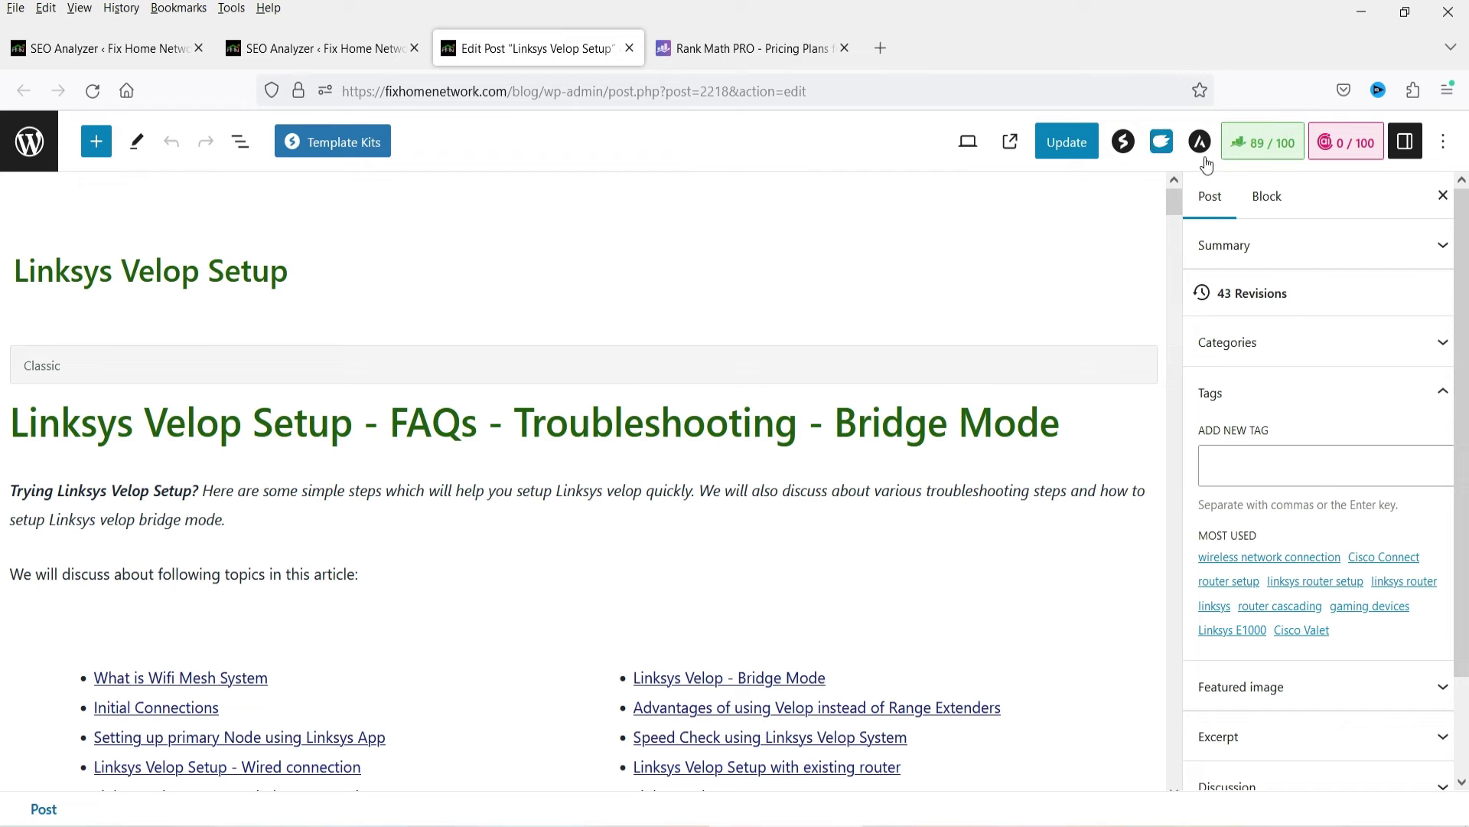
- Open the post's Rank Math panel and follow its 'Score 100/100' help link to the knowledge-base article
click(1246, 153)
scroll(1212, 459, down, 3)
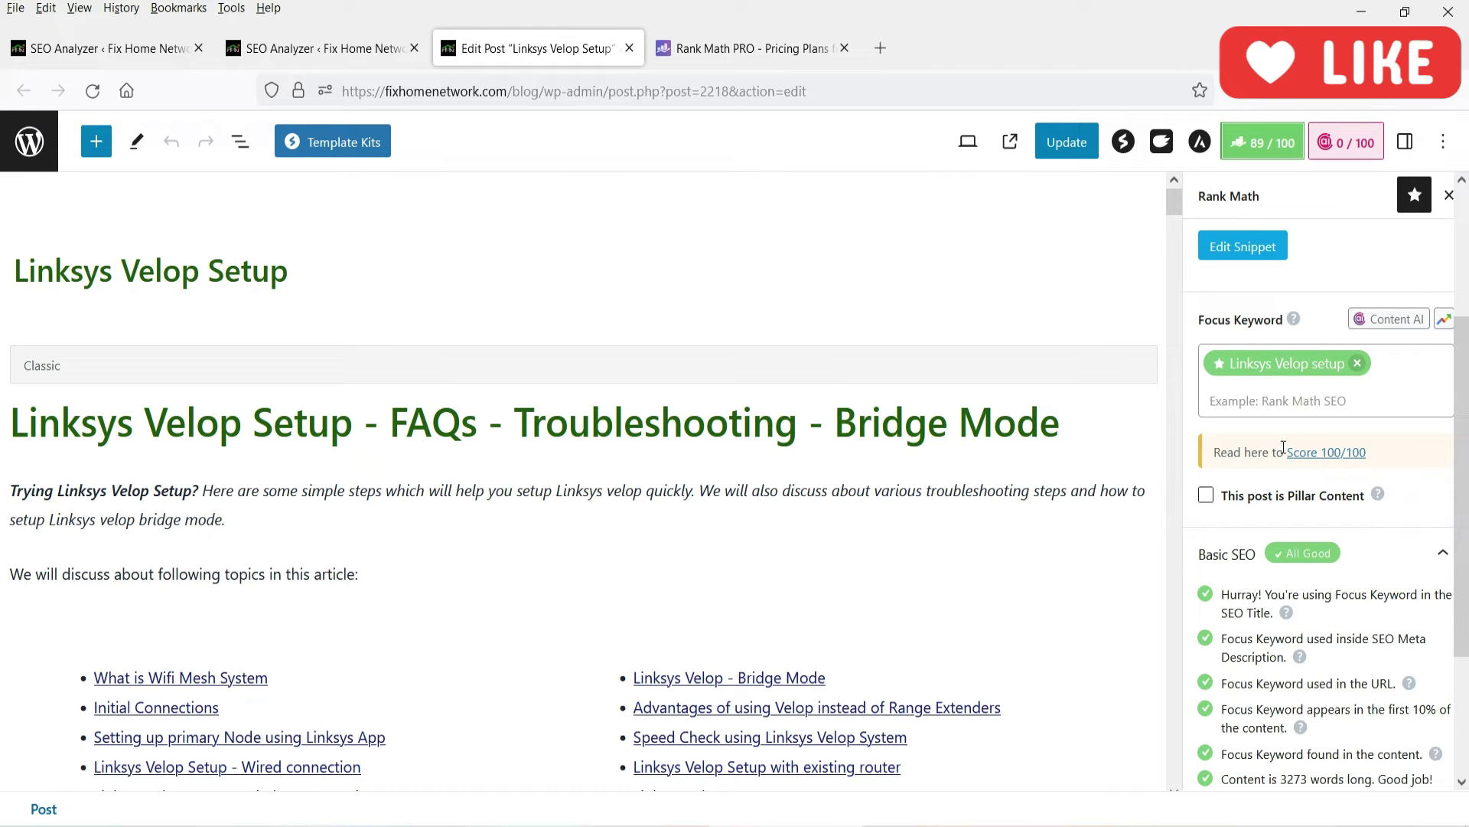
click(1328, 463)
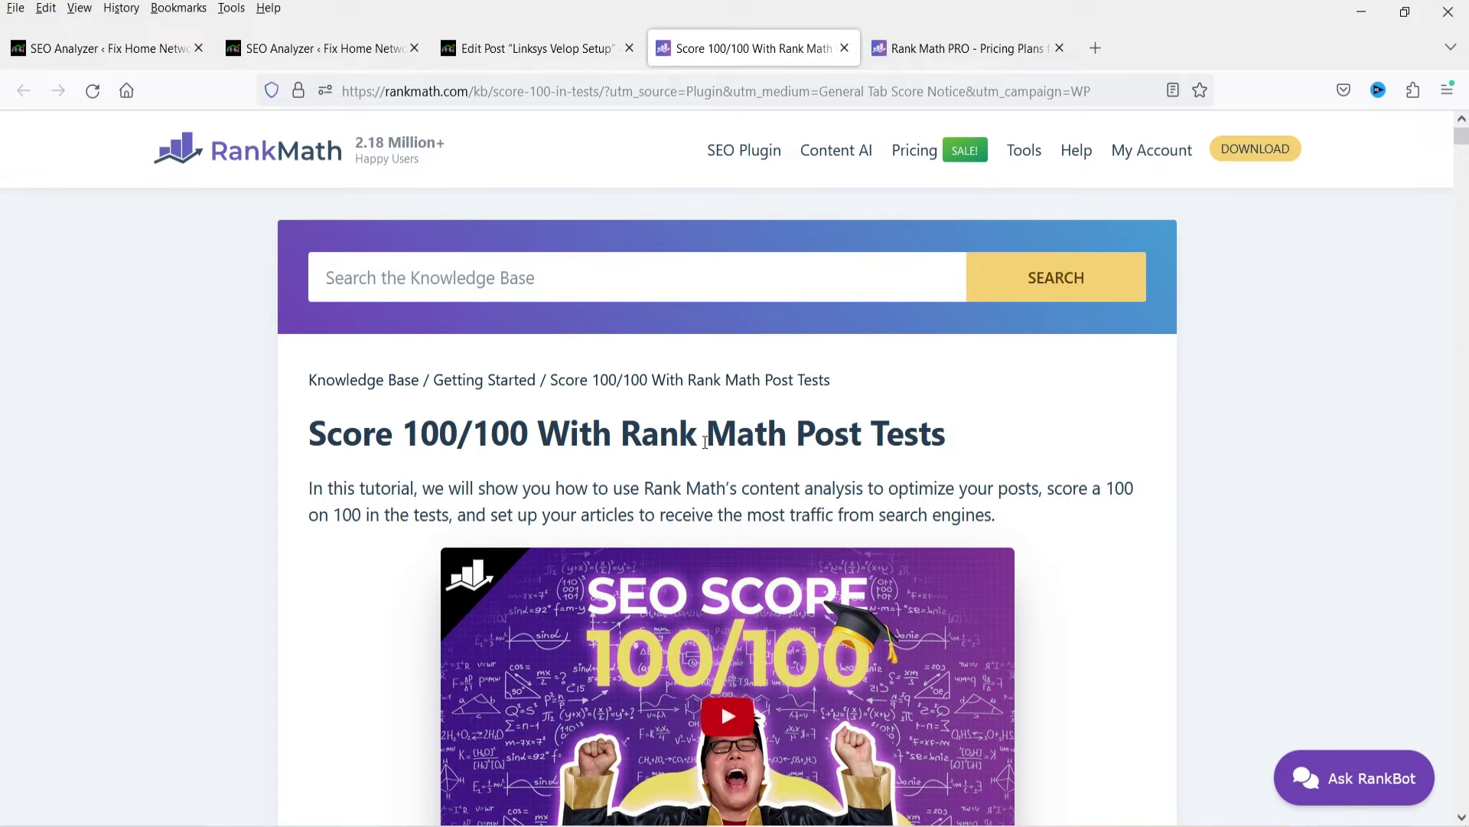
- Read the Score 100/100 article down to its Focus Keyword section, then return to the Linksys Velop Setup editor
scroll(1049, 453, down, 5)
scroll(1048, 453, up, 4)
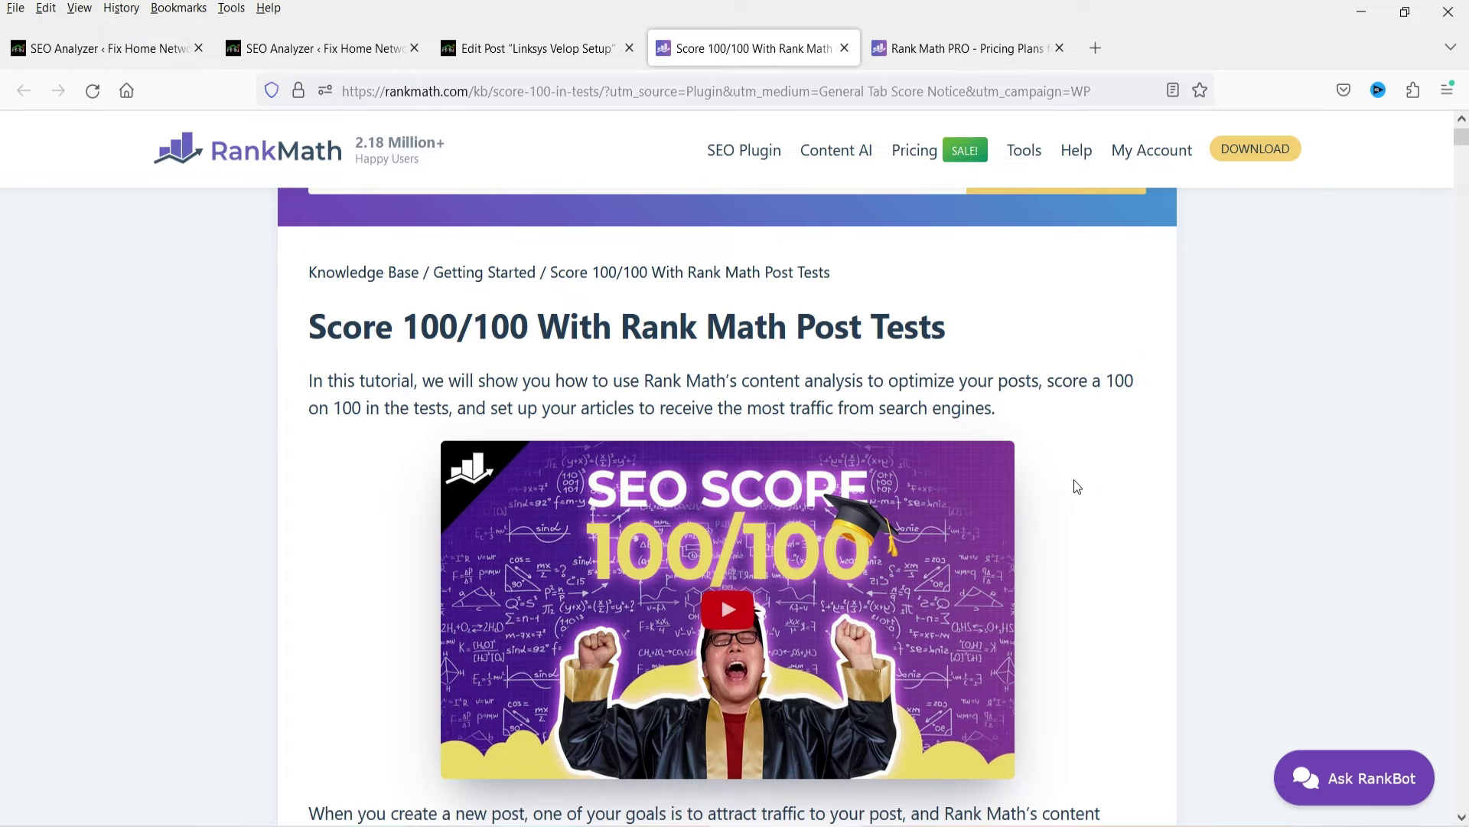
scroll(1072, 485, down, 4)
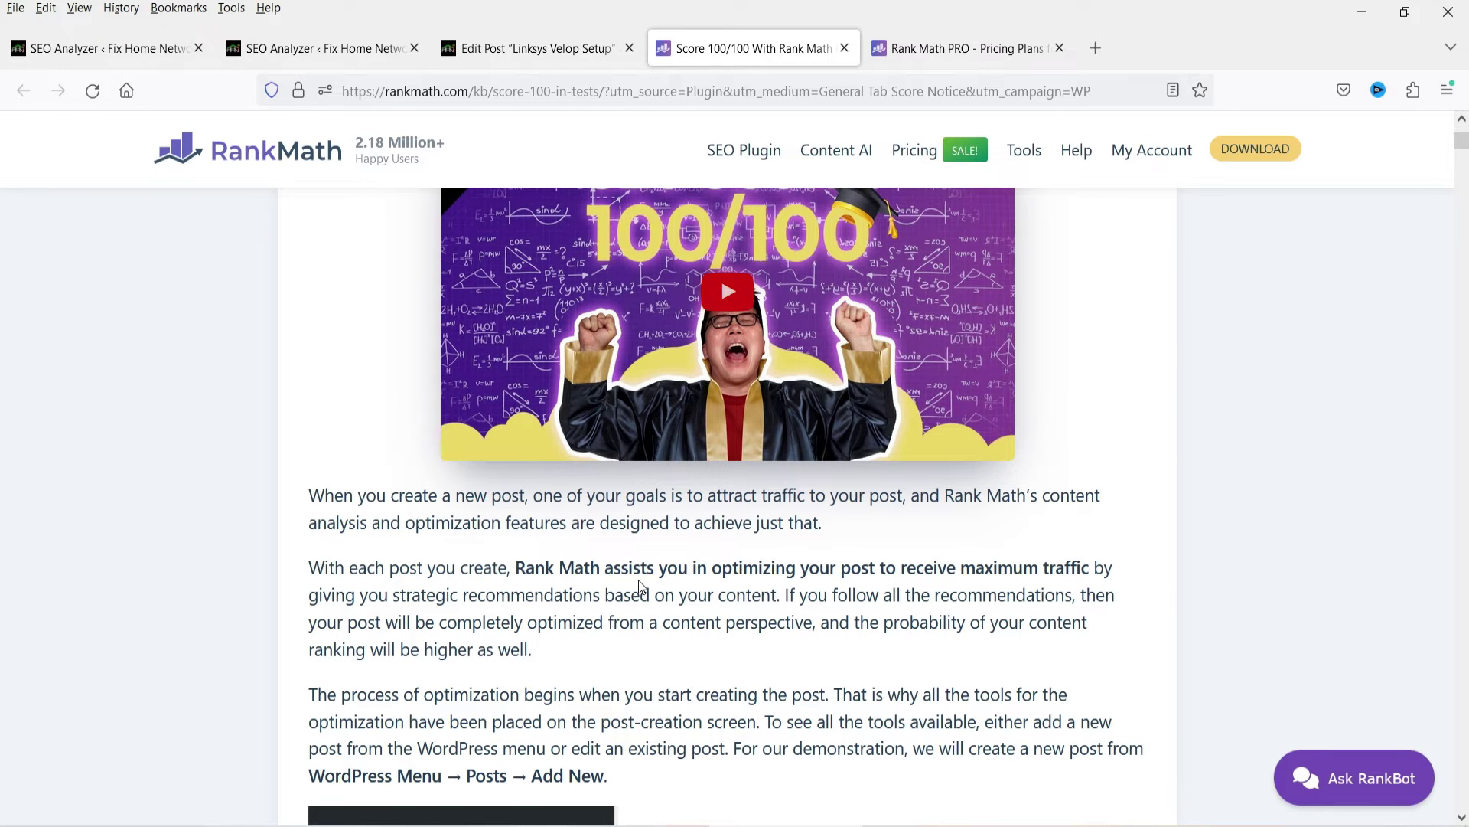
scroll(642, 585, down, 20)
scroll(802, 506, down, 20)
scroll(800, 501, down, 3)
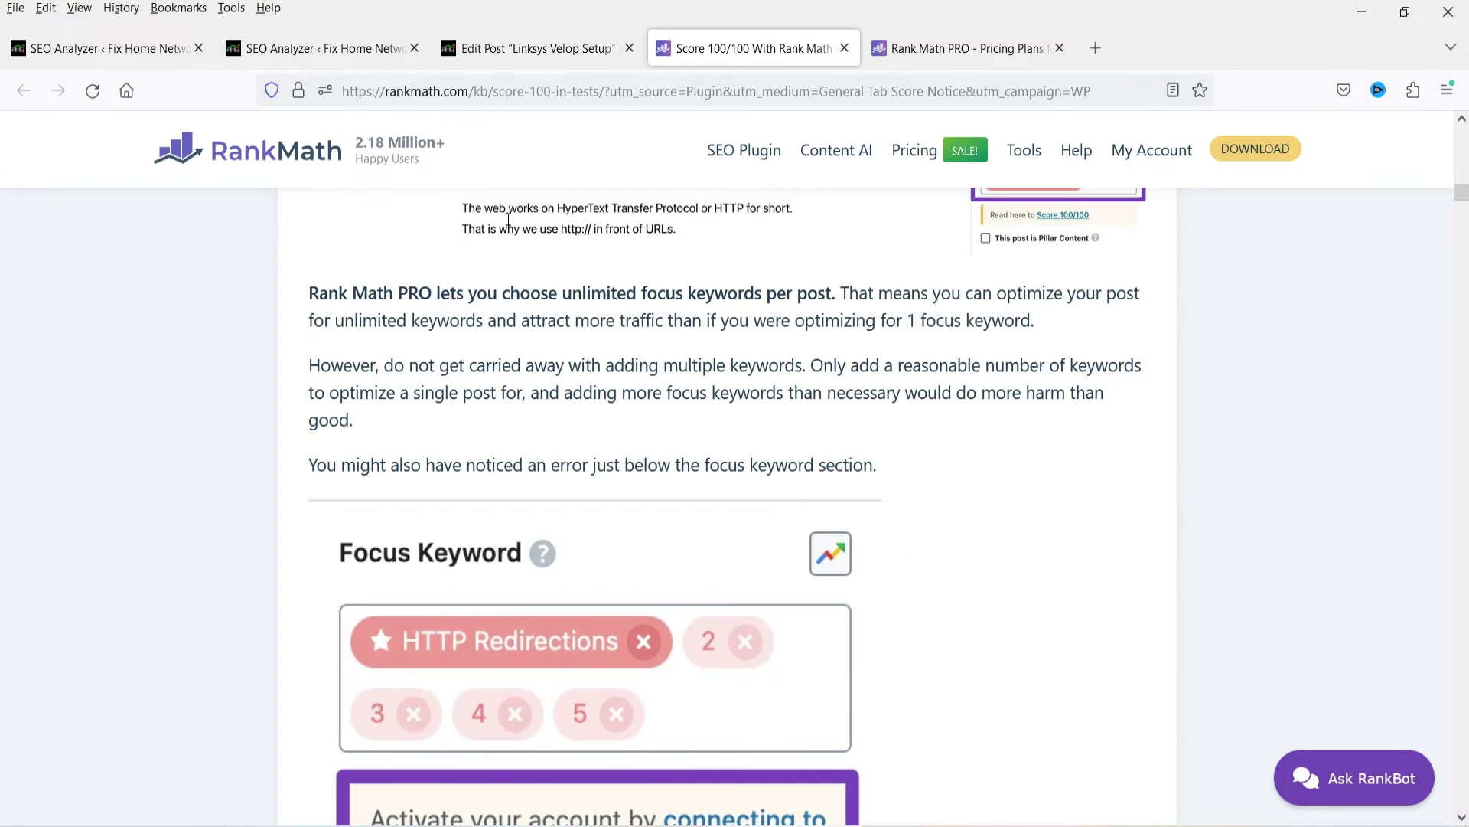
click(508, 49)
- Review the post's Rank Math checks and expand the Content Readability section
scroll(1387, 446, down, 2)
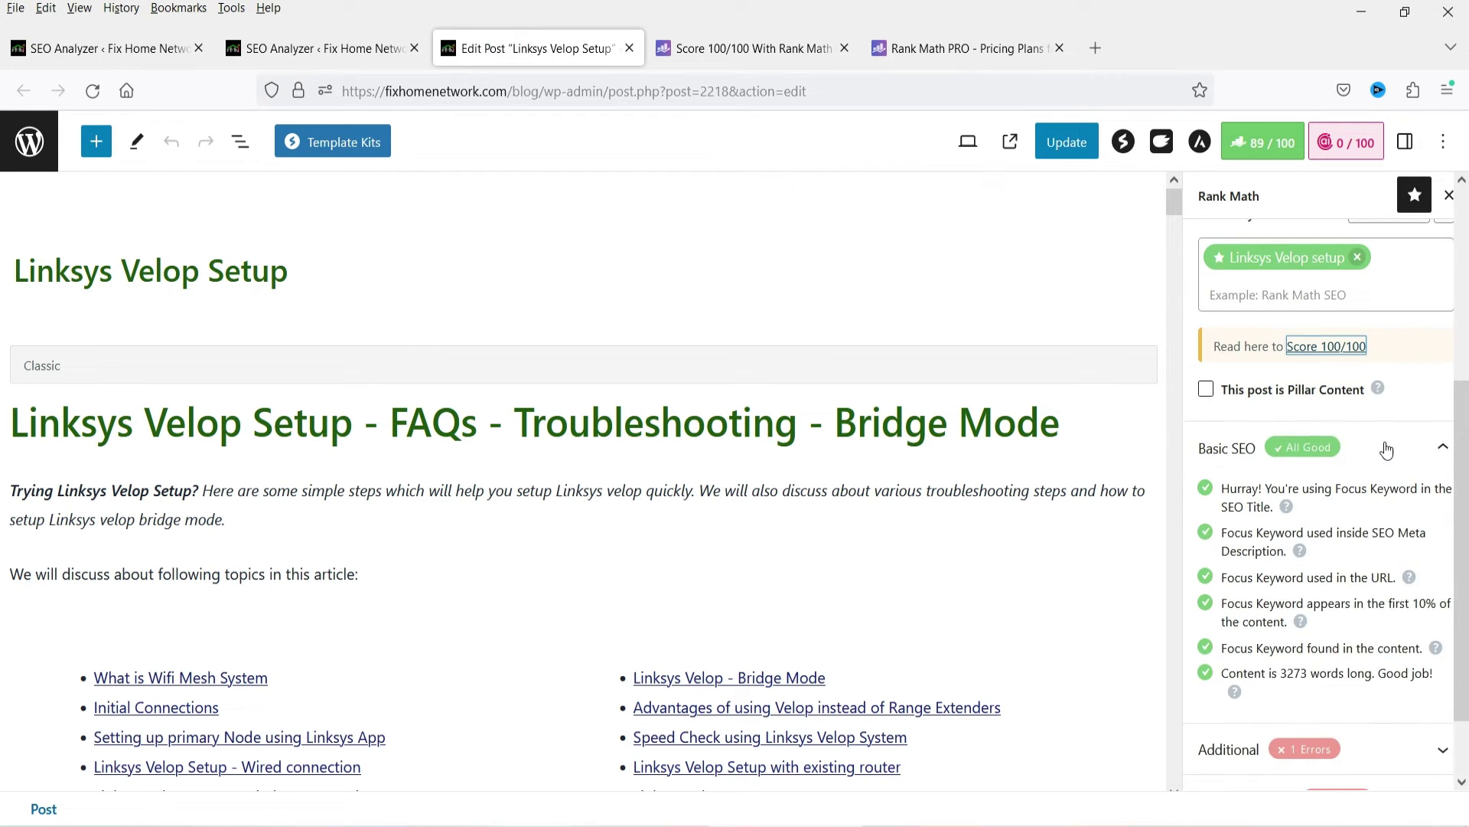
scroll(1246, 515, down, 4)
scroll(1246, 515, down, 4)
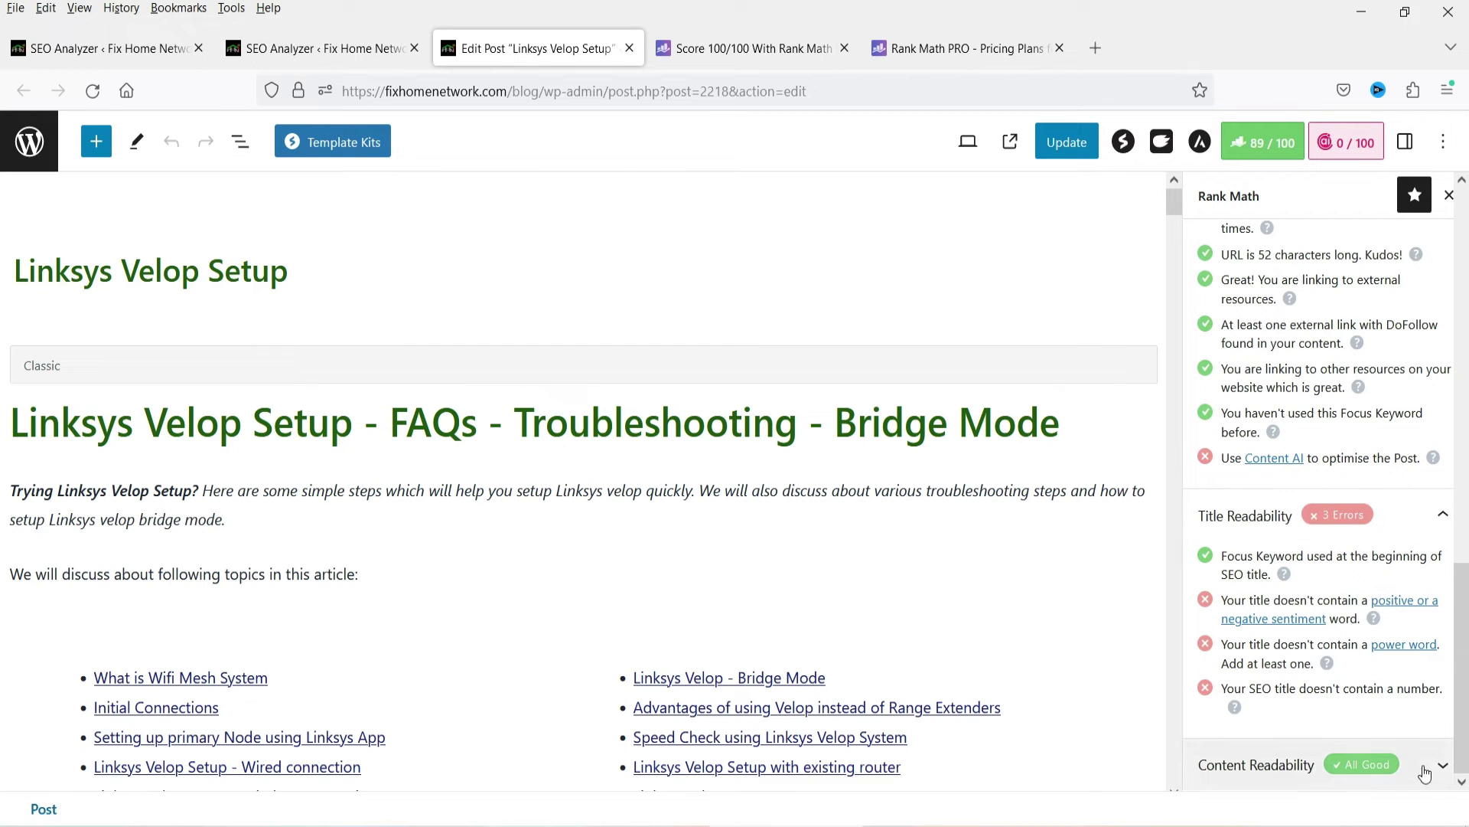
click(1332, 764)
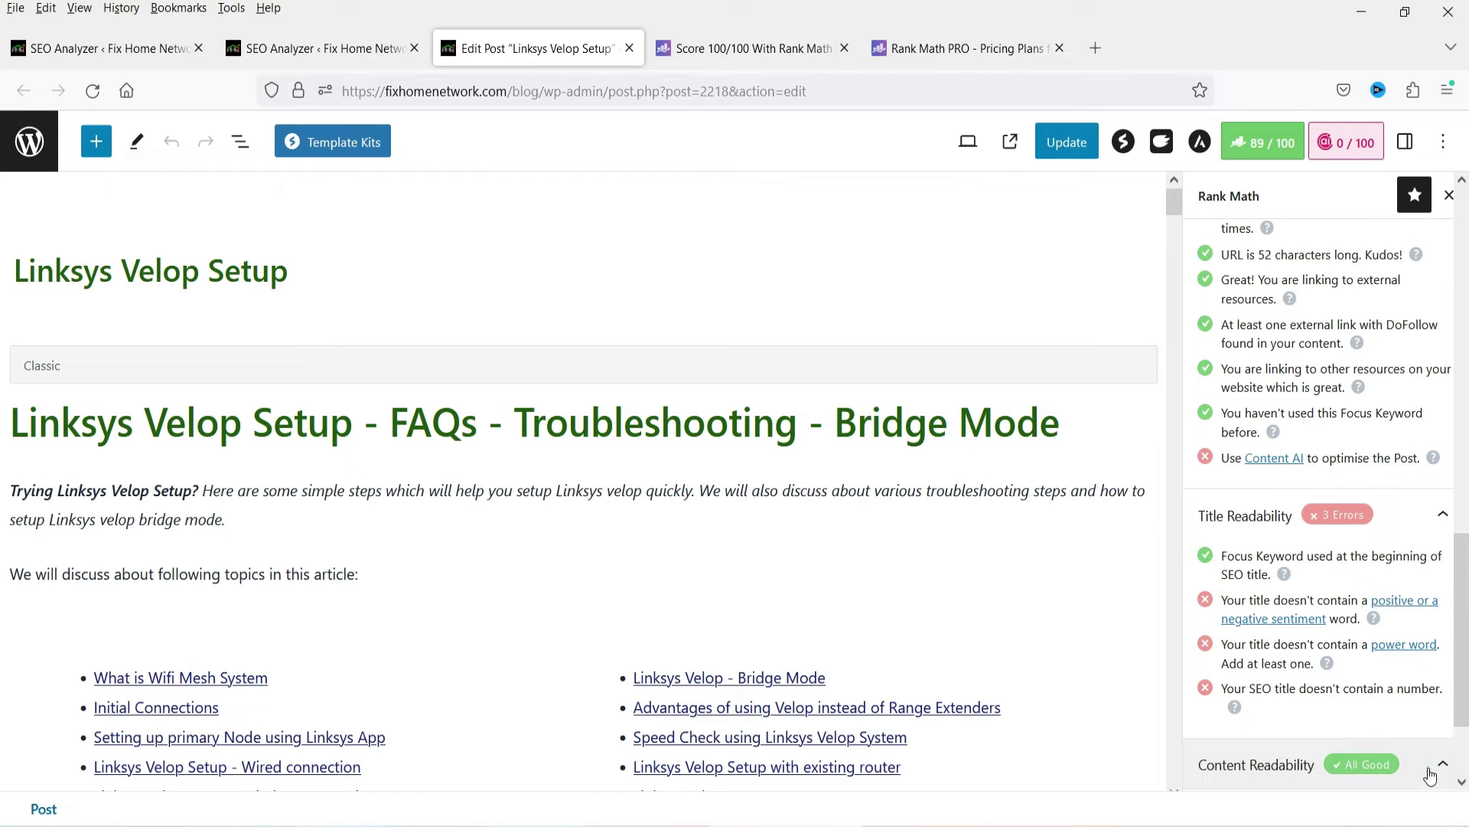
scroll(1347, 727, down, 3)
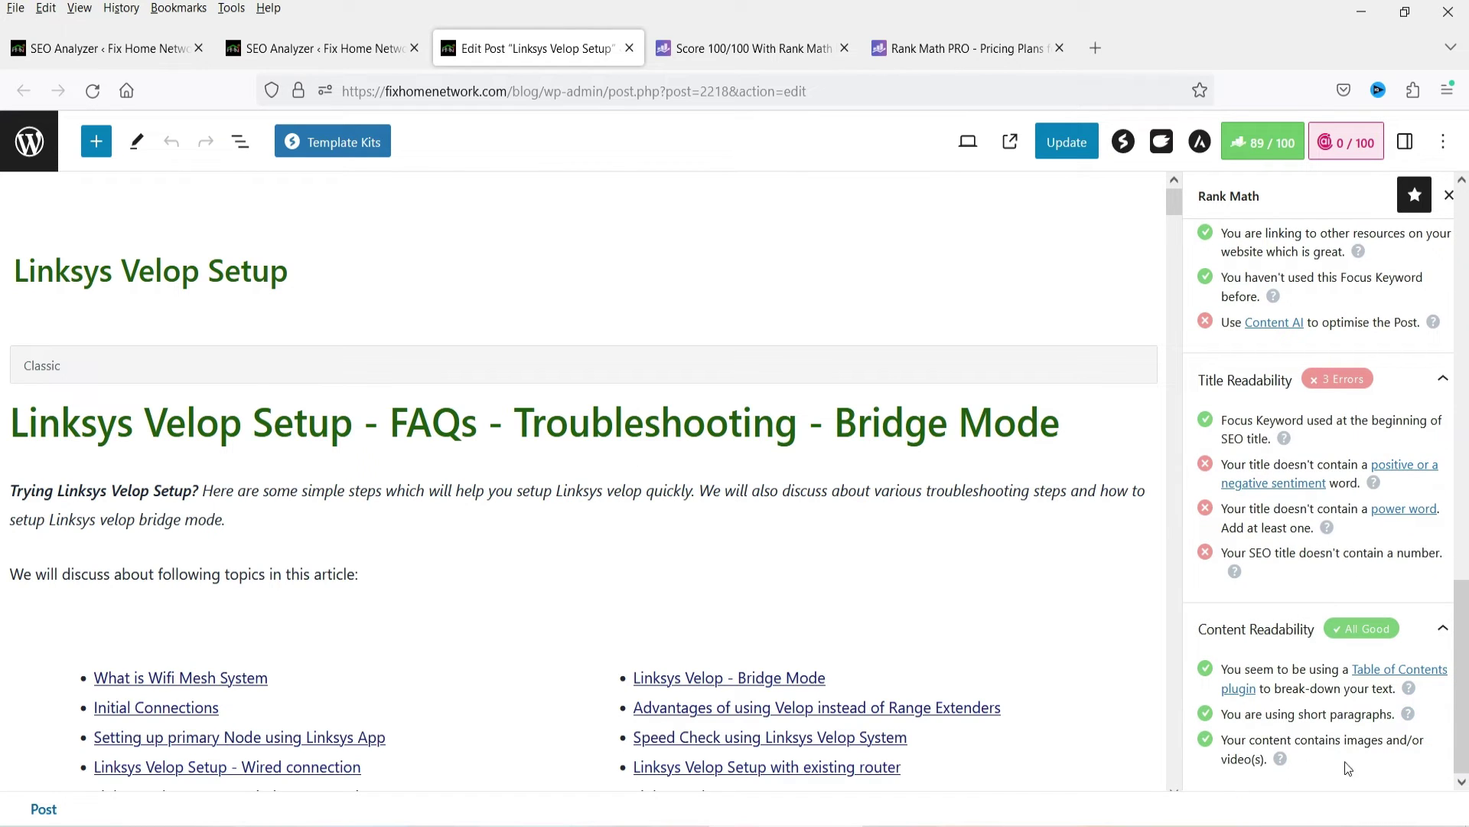
scroll(1357, 751, up, 10)
- View the Advanced robots meta settings (Index, Max Snippet -1, Max Image Preview Large), then the Article schema
click(1309, 246)
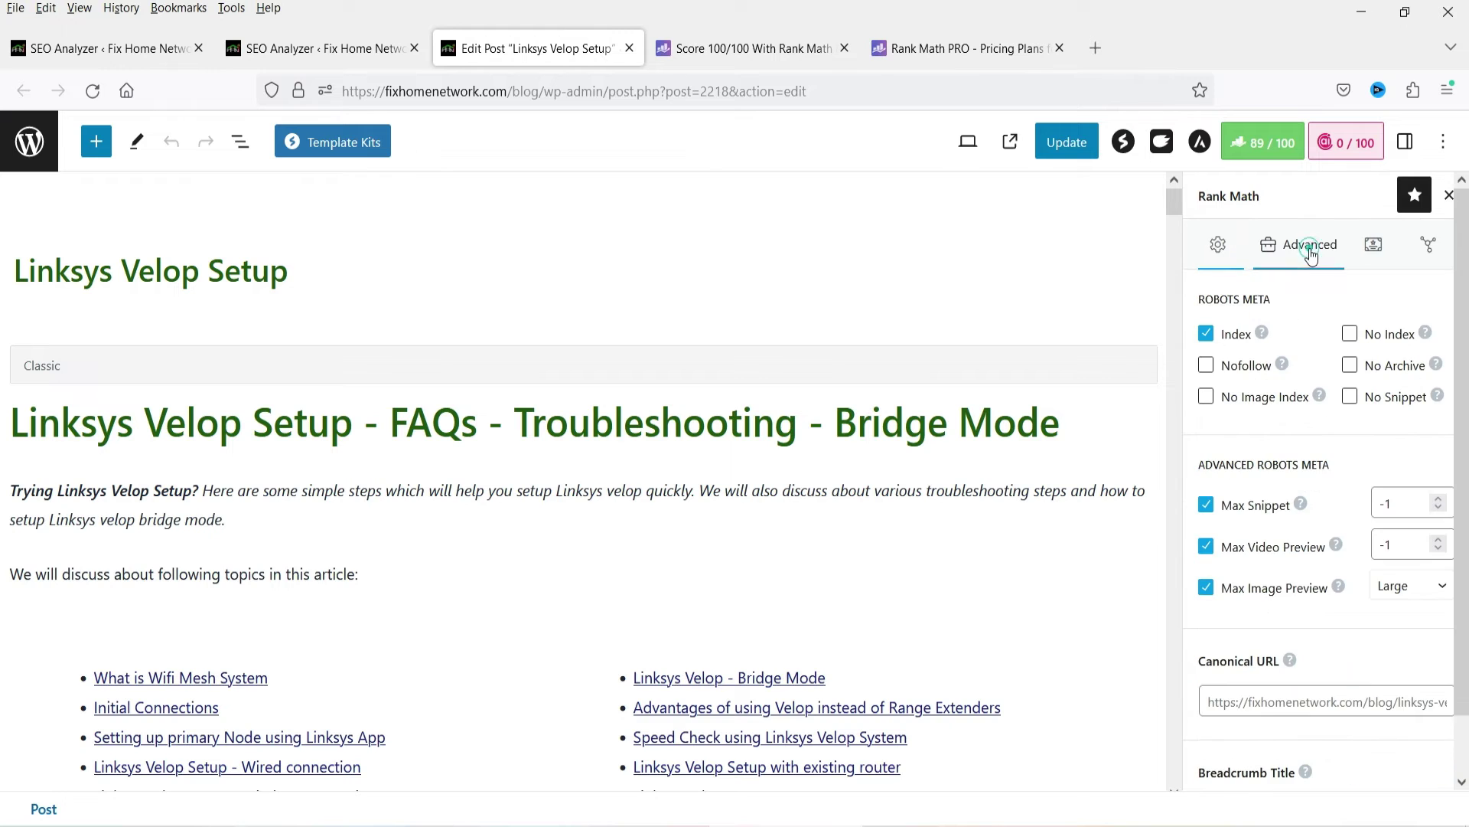
scroll(1321, 425, down, 1)
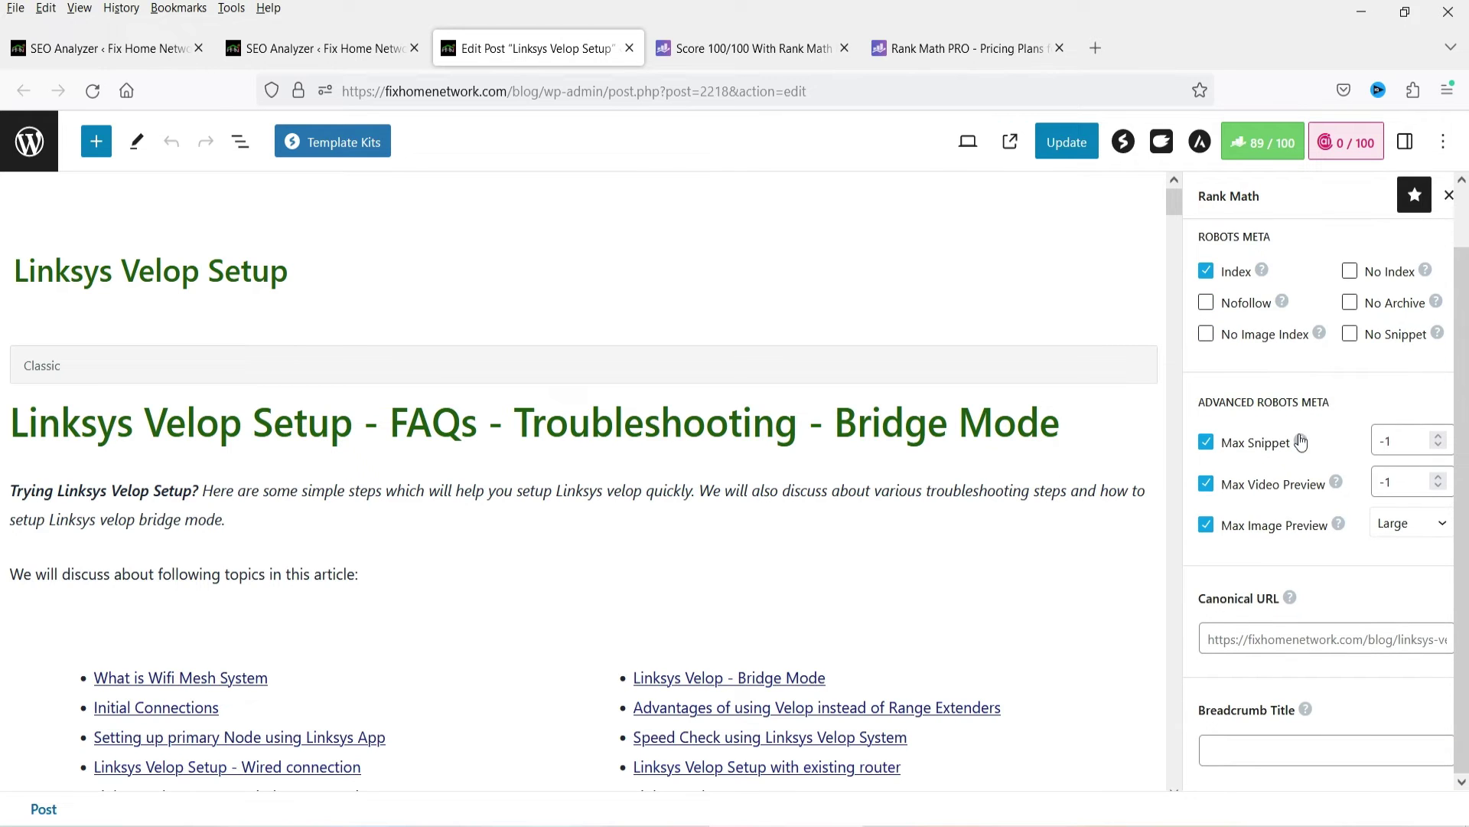
scroll(1377, 542, up, 1)
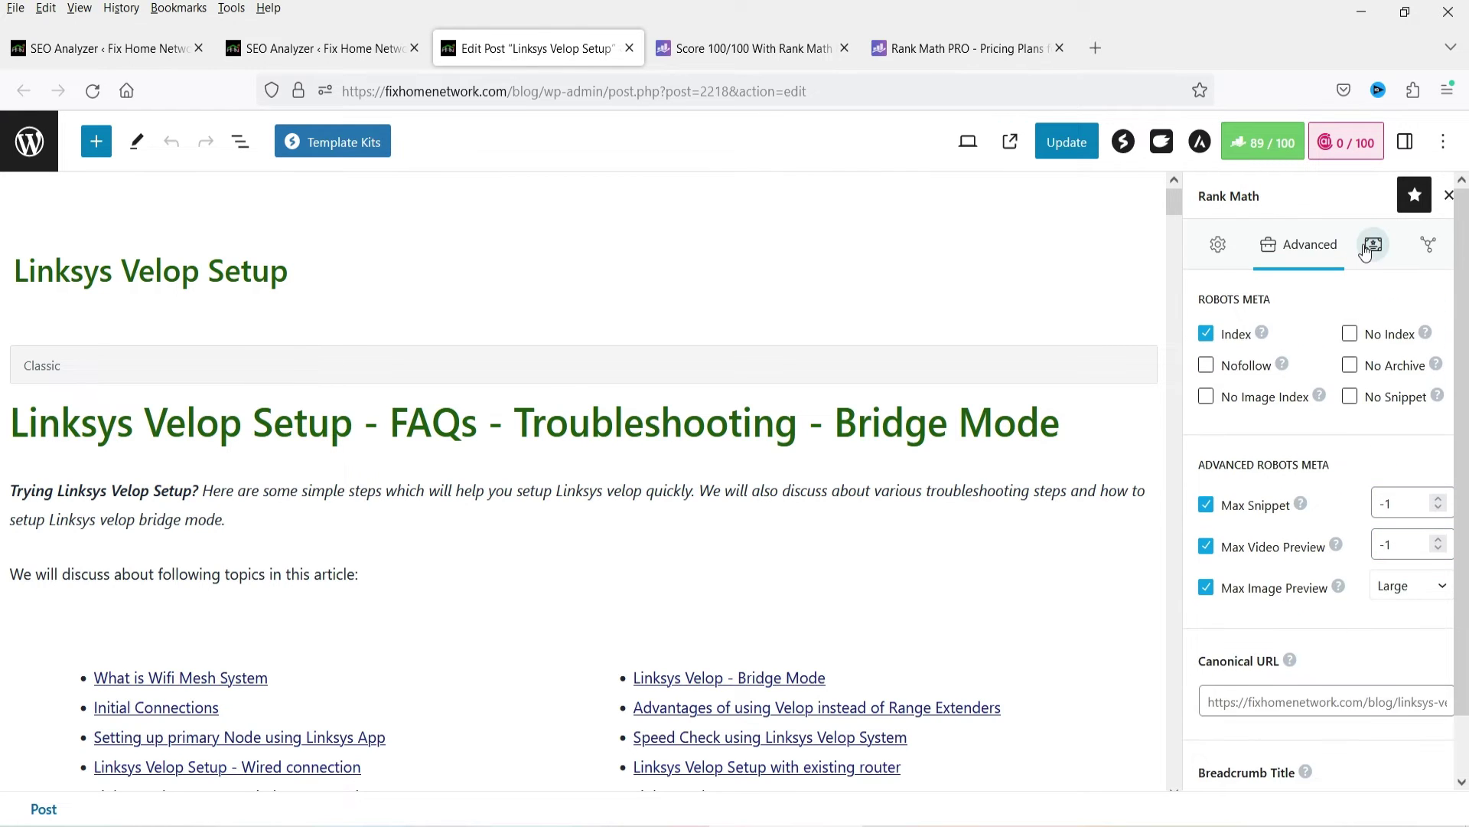
click(1372, 245)
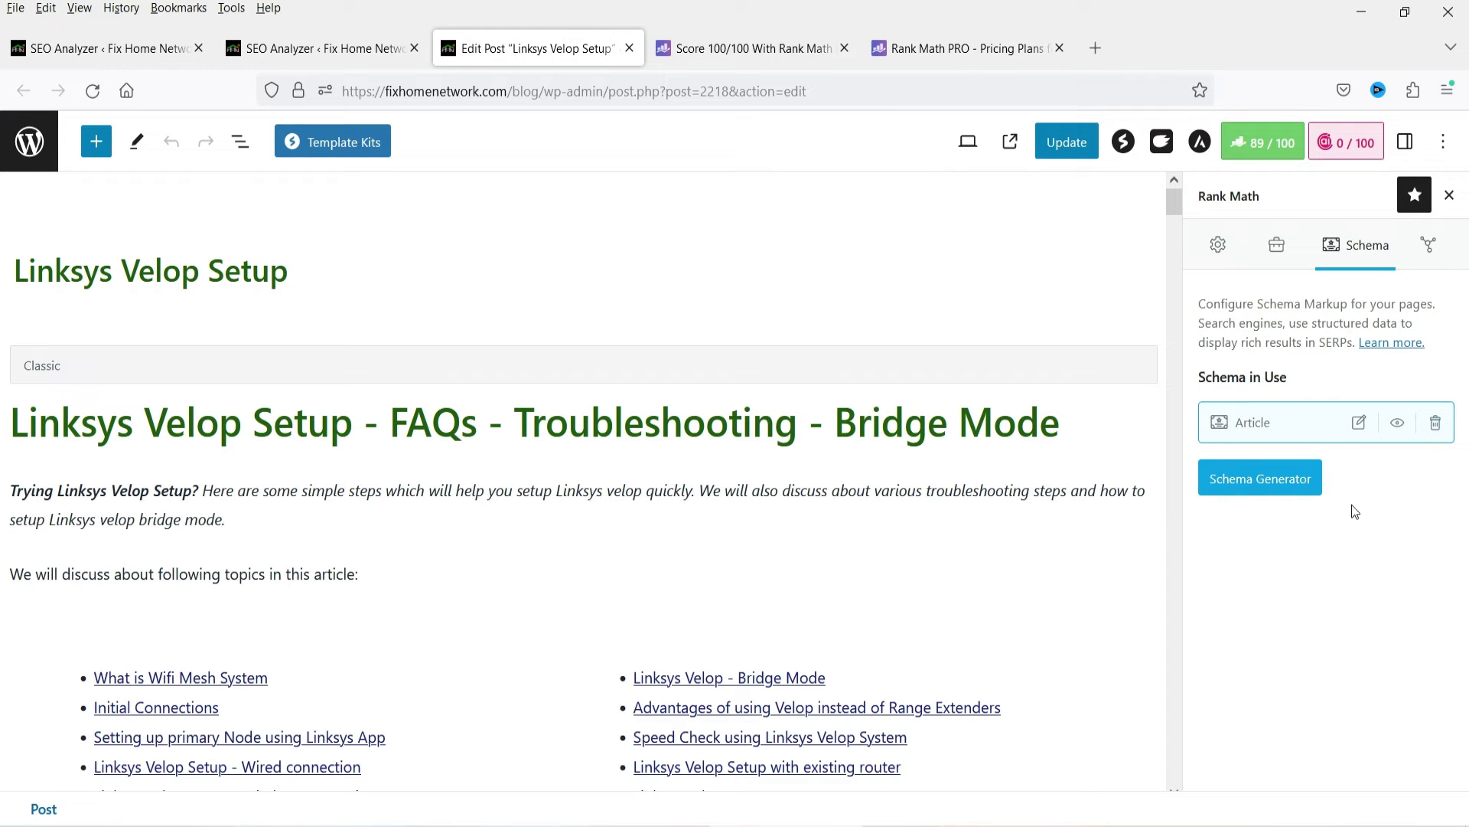
click(1360, 423)
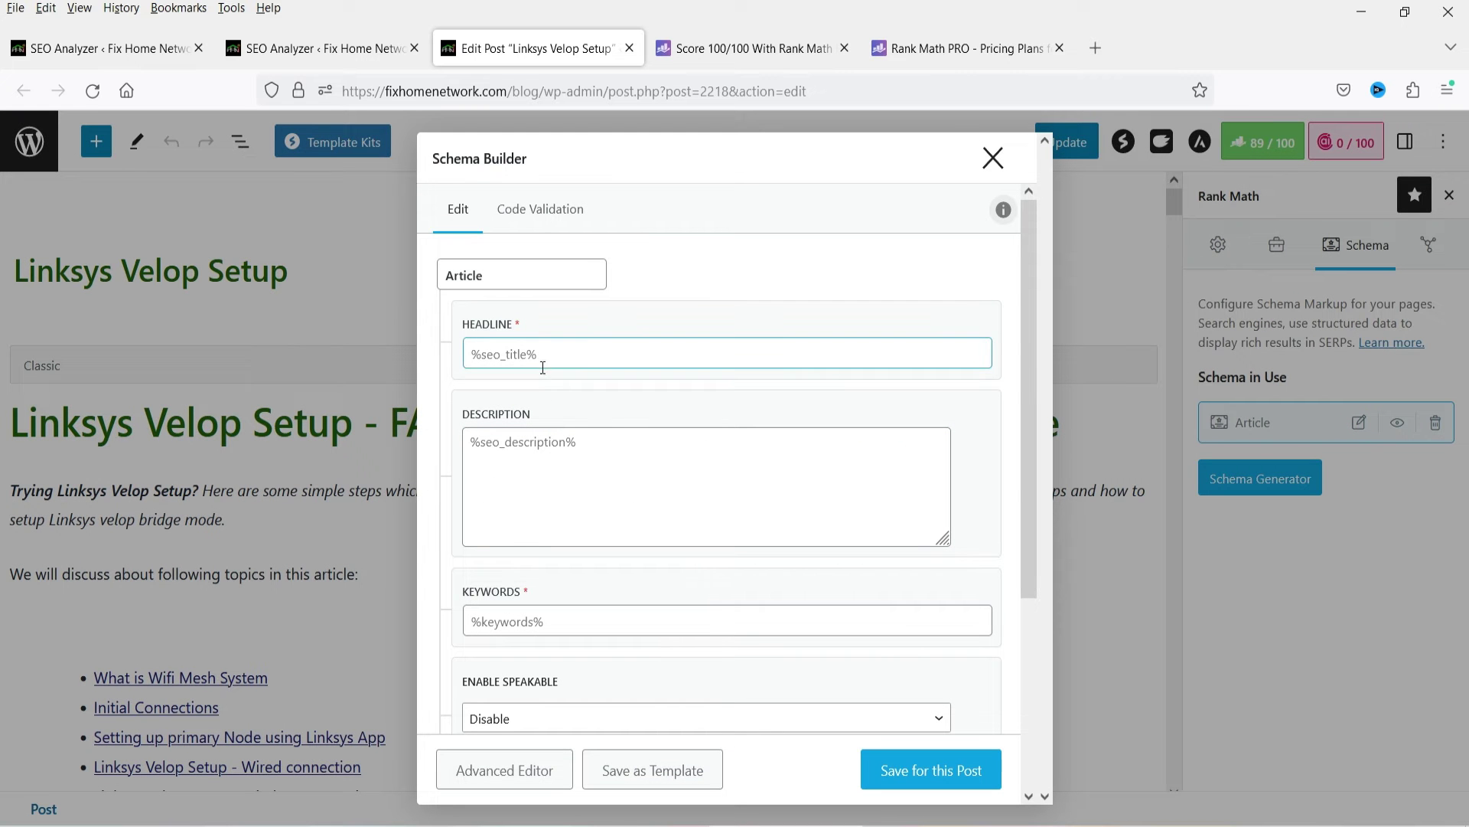
scroll(548, 466, down, 3)
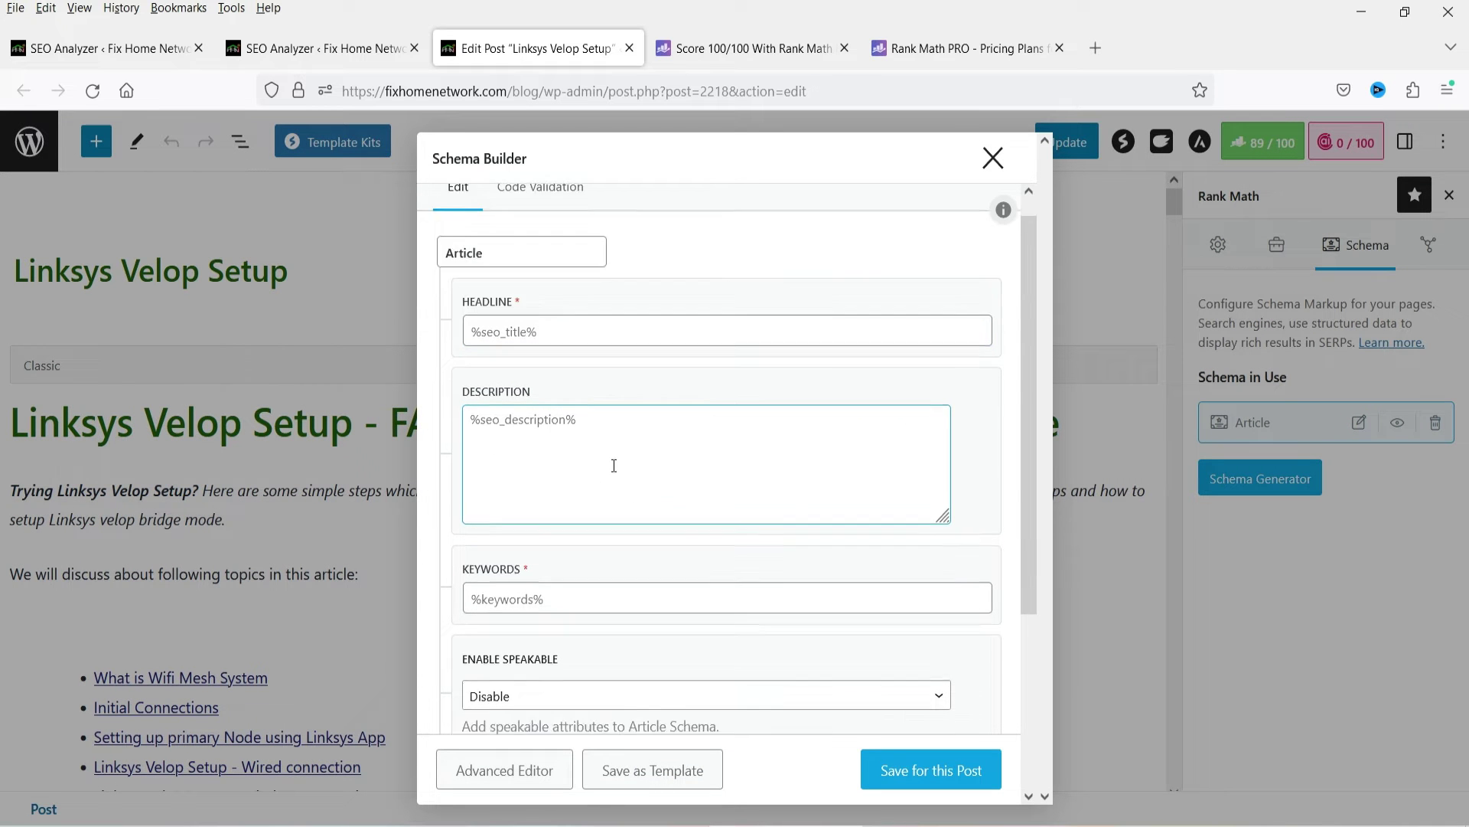
scroll(544, 506, down, 1)
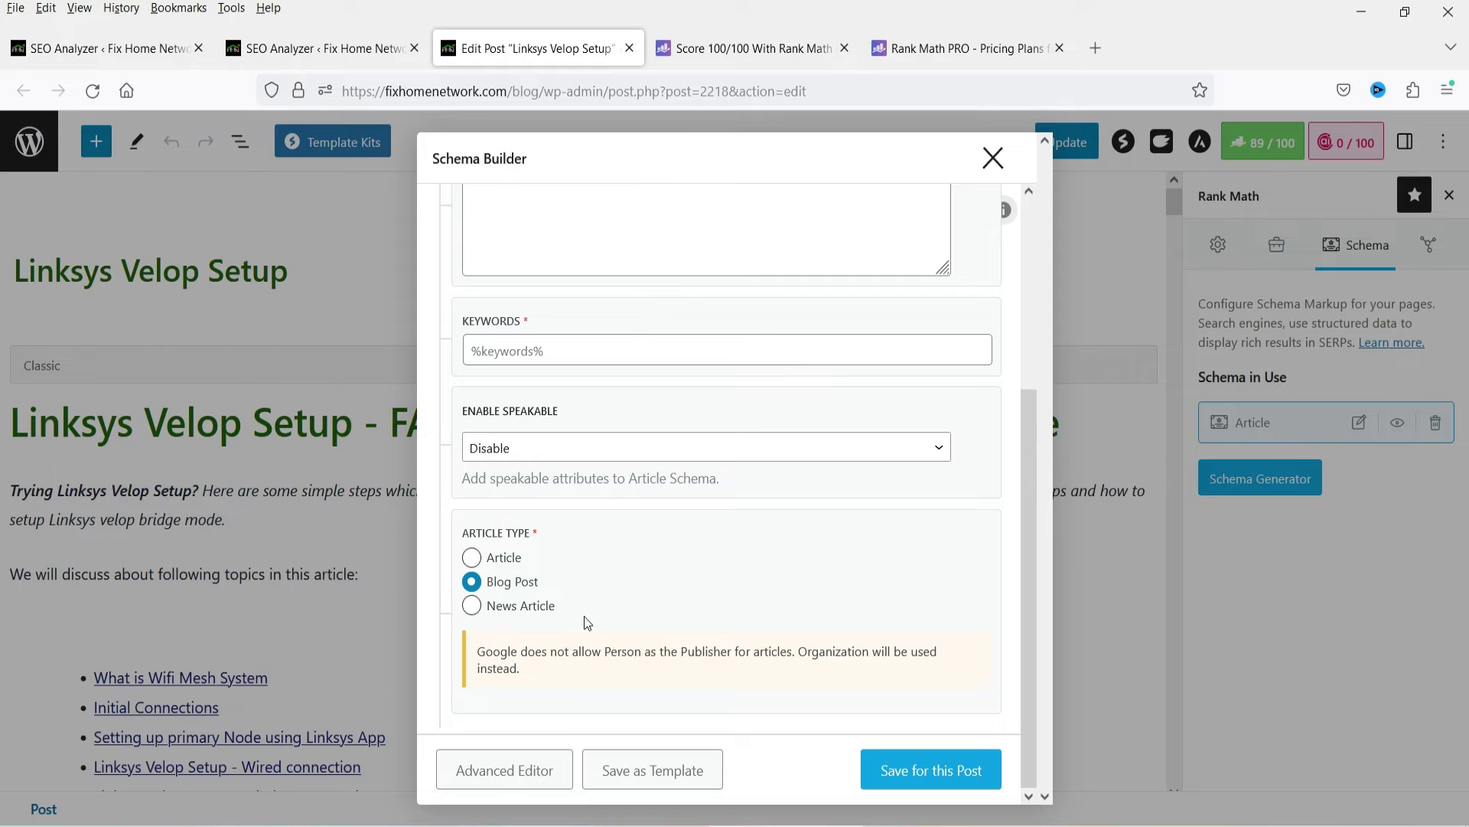
click(511, 772)
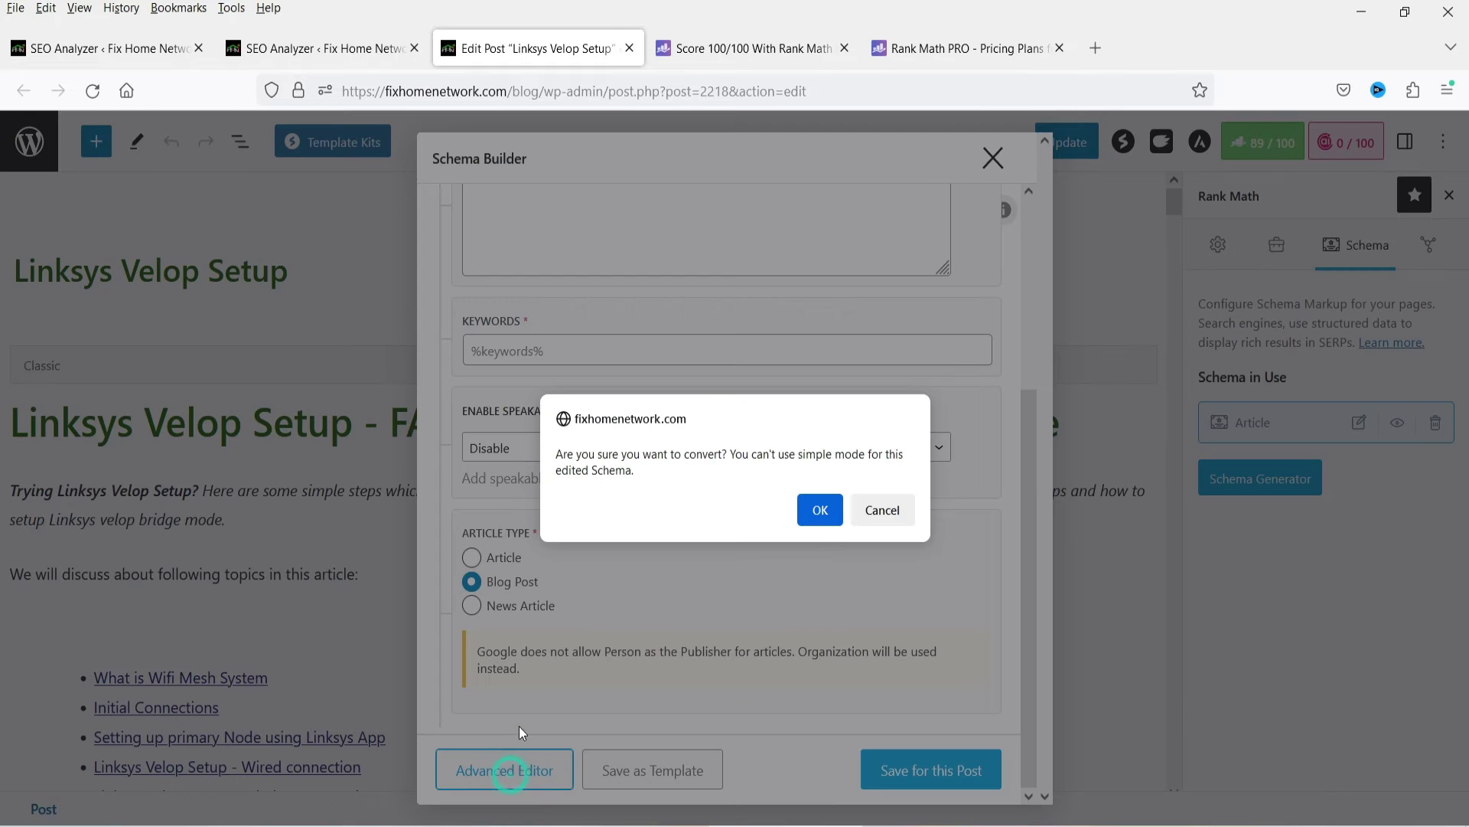
click(820, 511)
scroll(475, 347, up, 5)
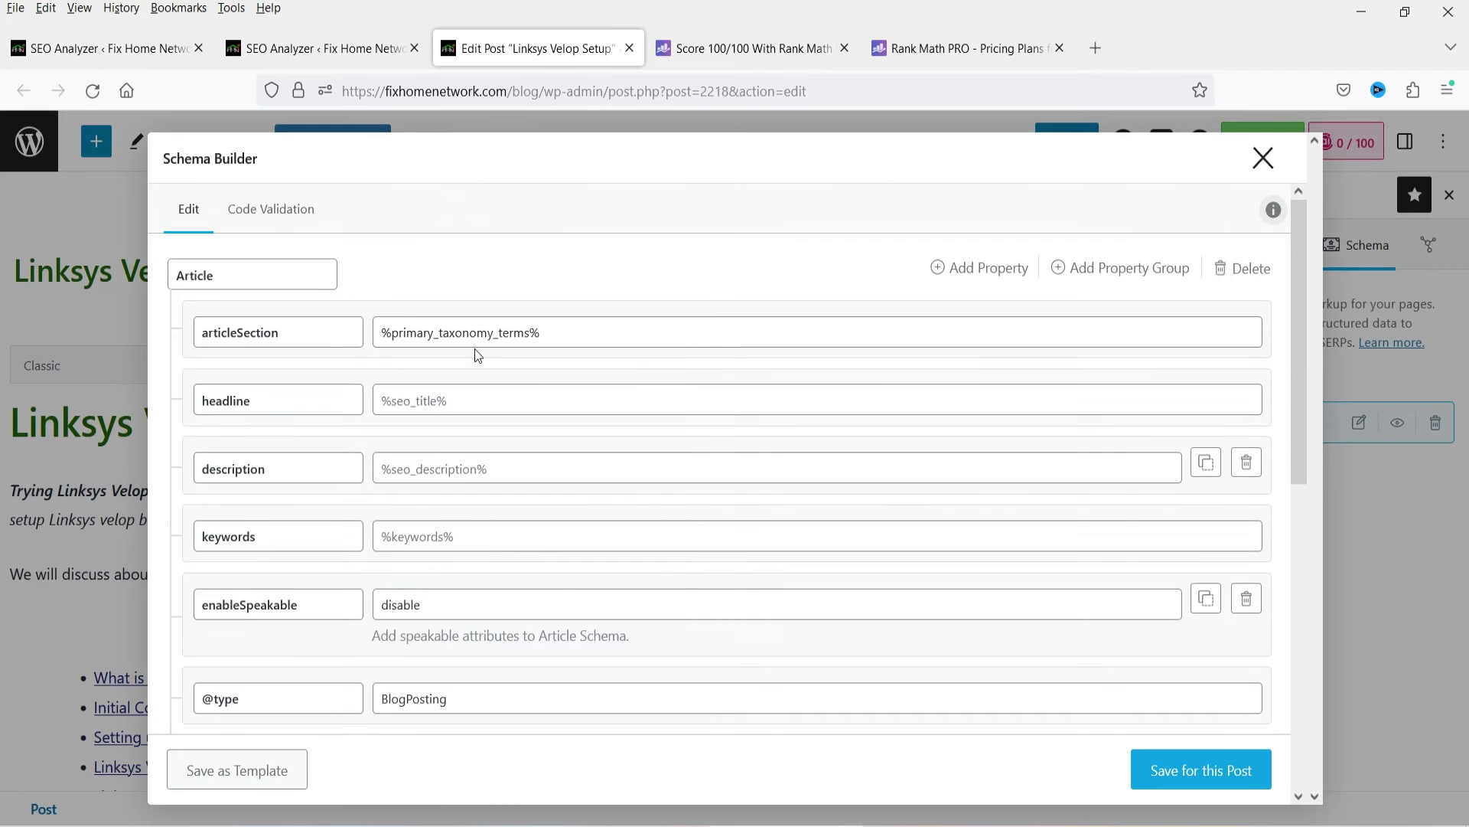
click(752, 472)
scroll(255, 309, down, 2)
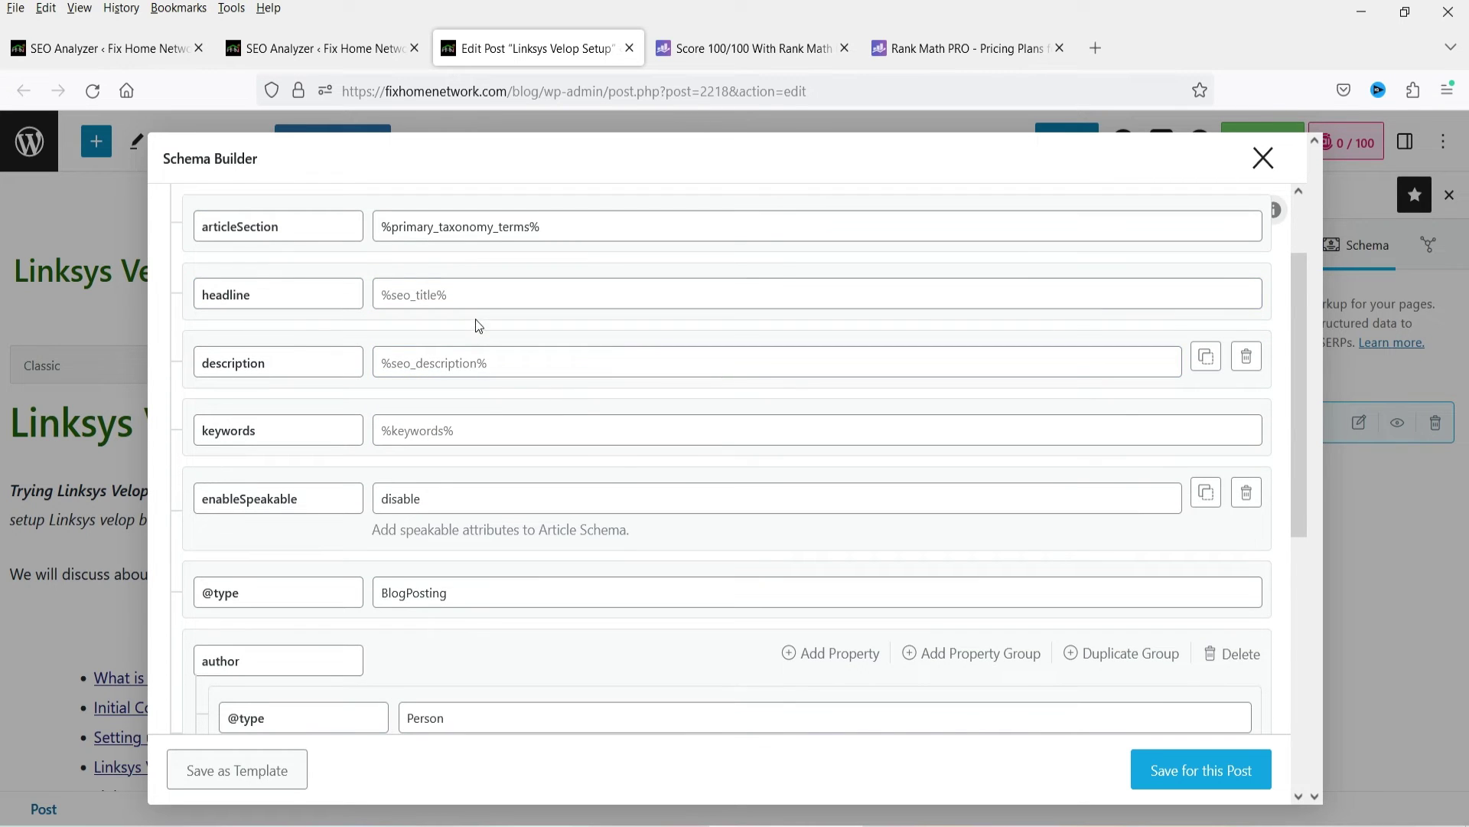
scroll(551, 472, down, 4)
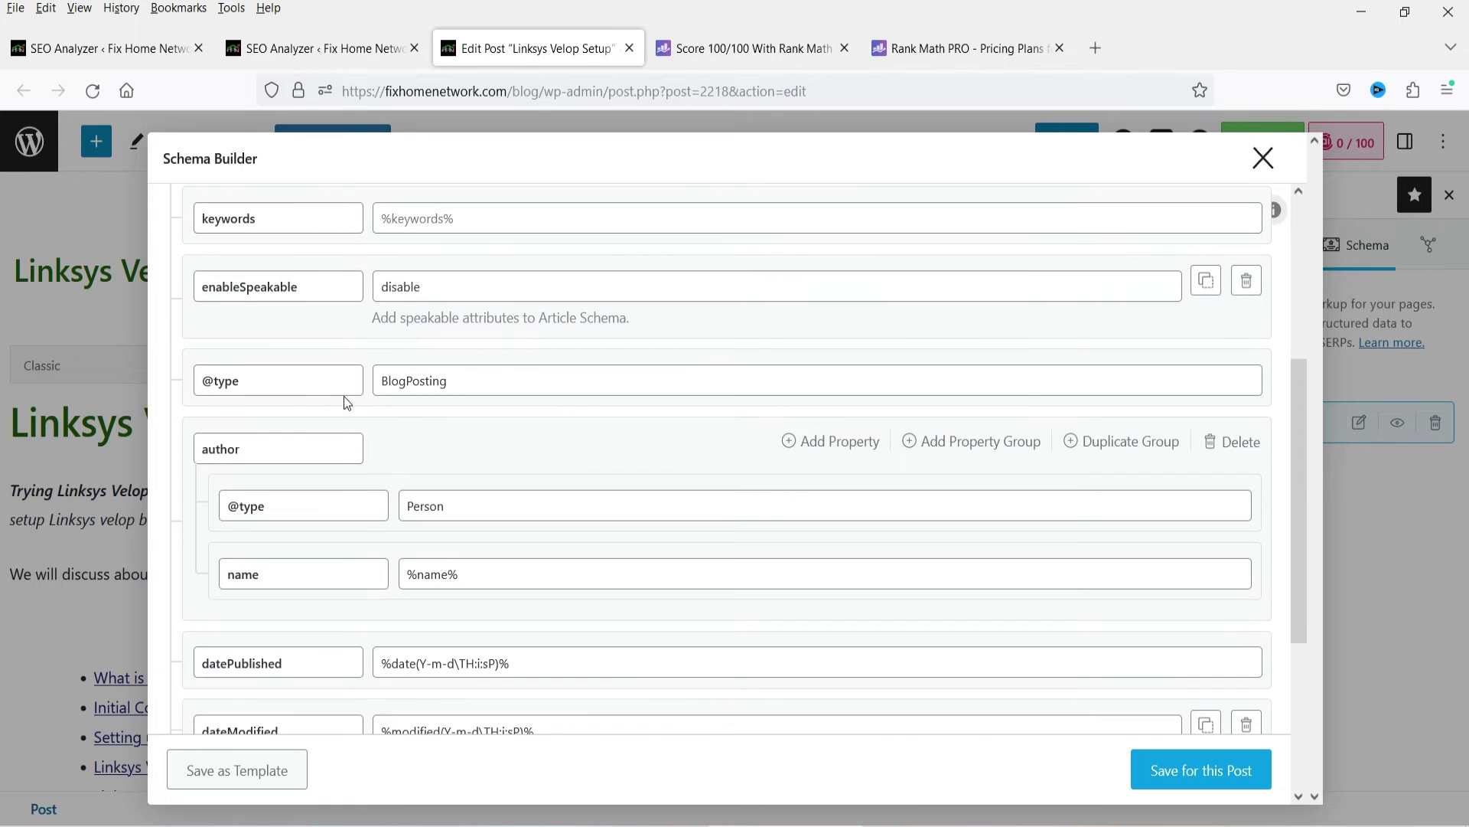
scroll(505, 495, down, 5)
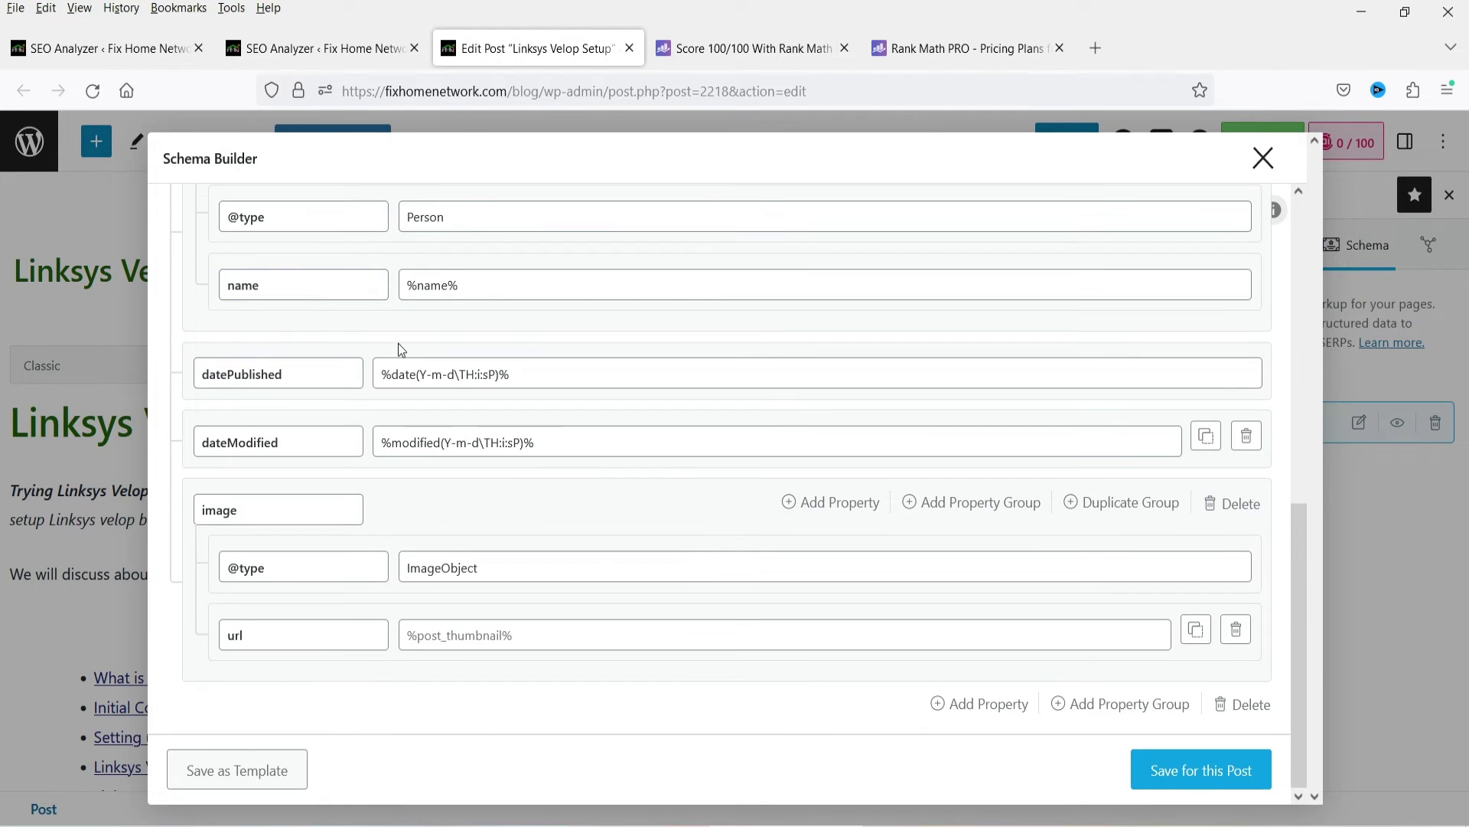
click(469, 643)
scroll(578, 501, up, 10)
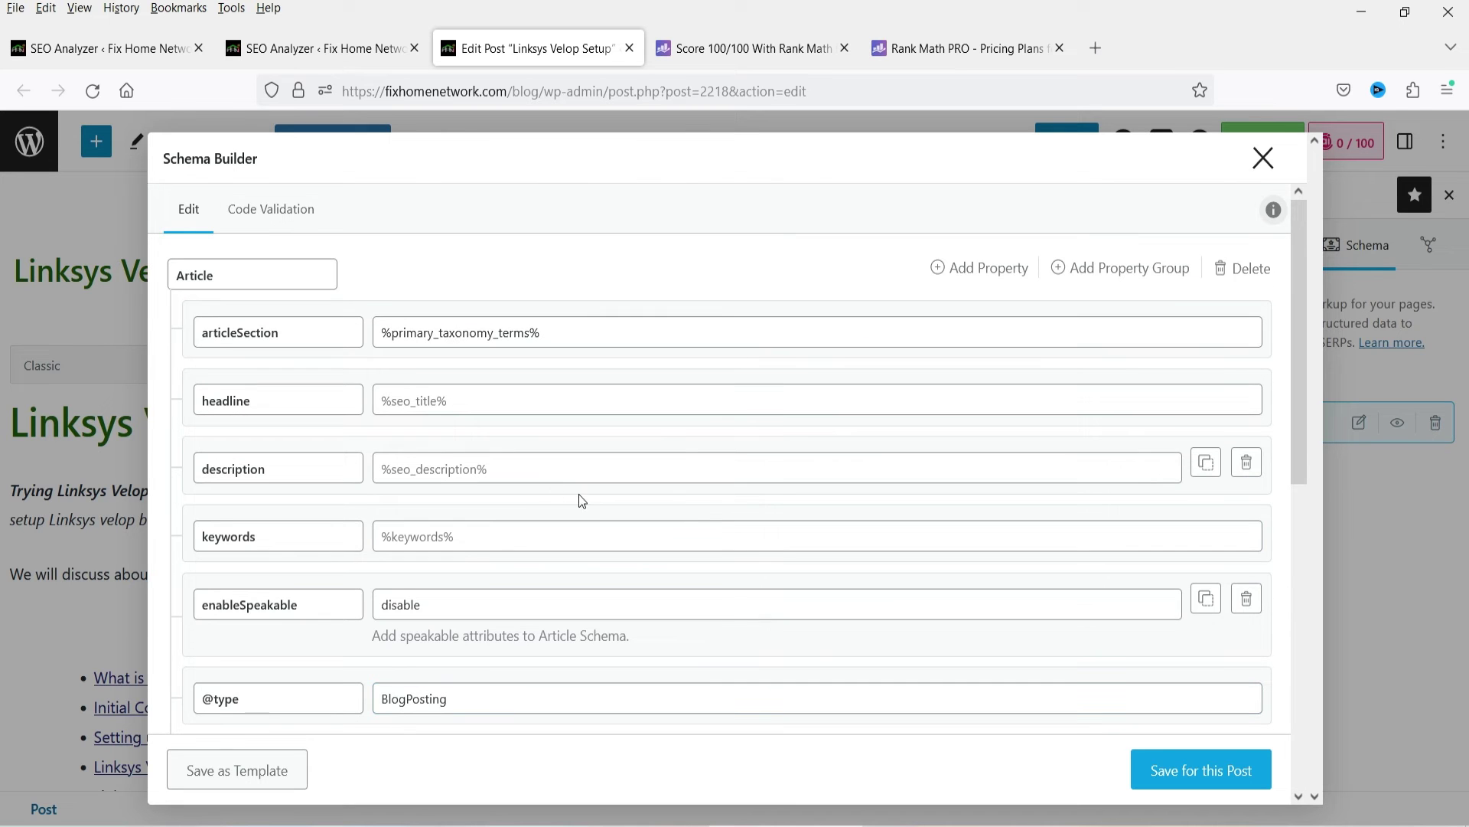
click(272, 212)
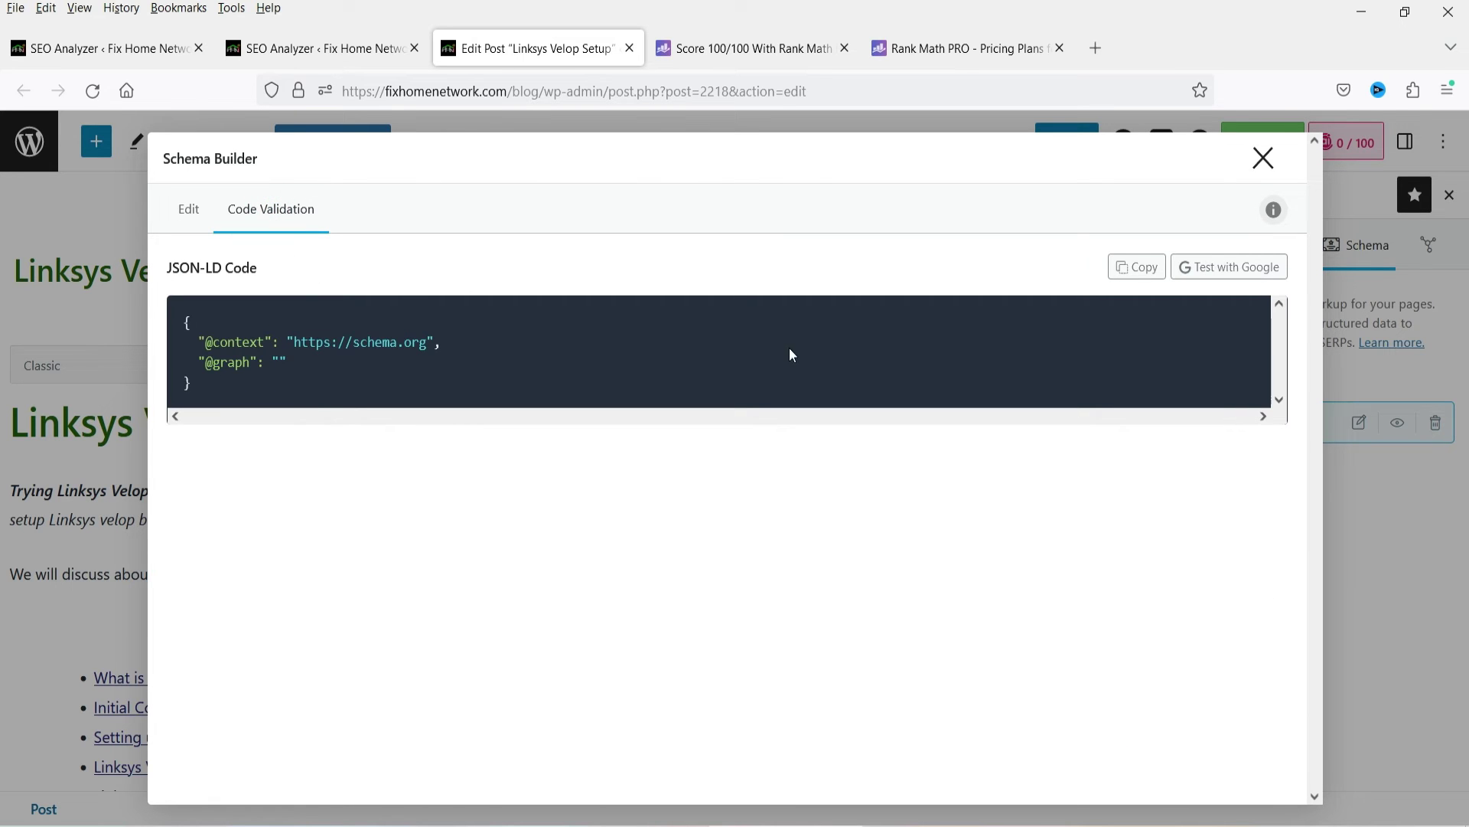
scroll(801, 490, down, 5)
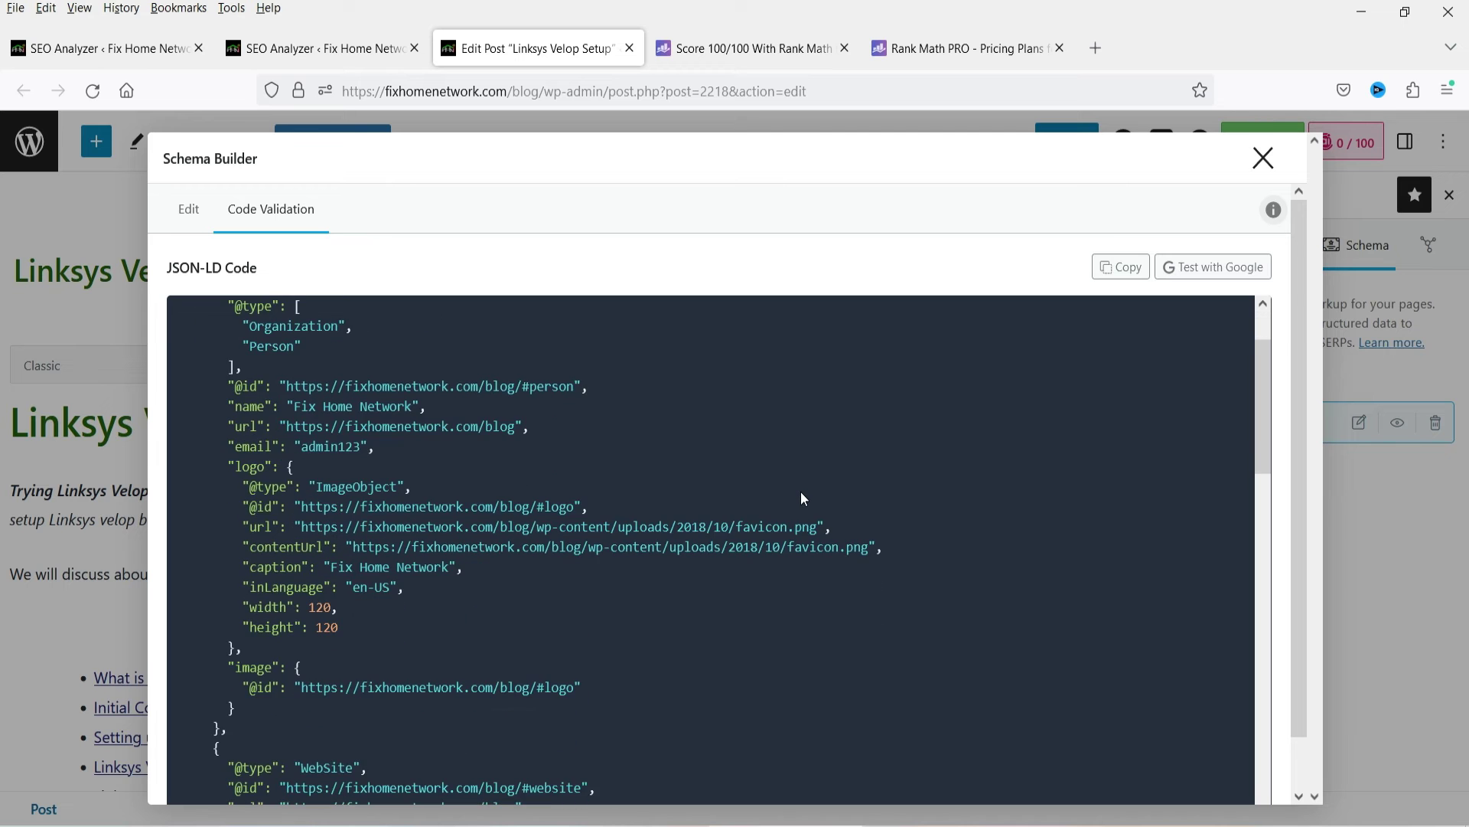
scroll(805, 502, down, 4)
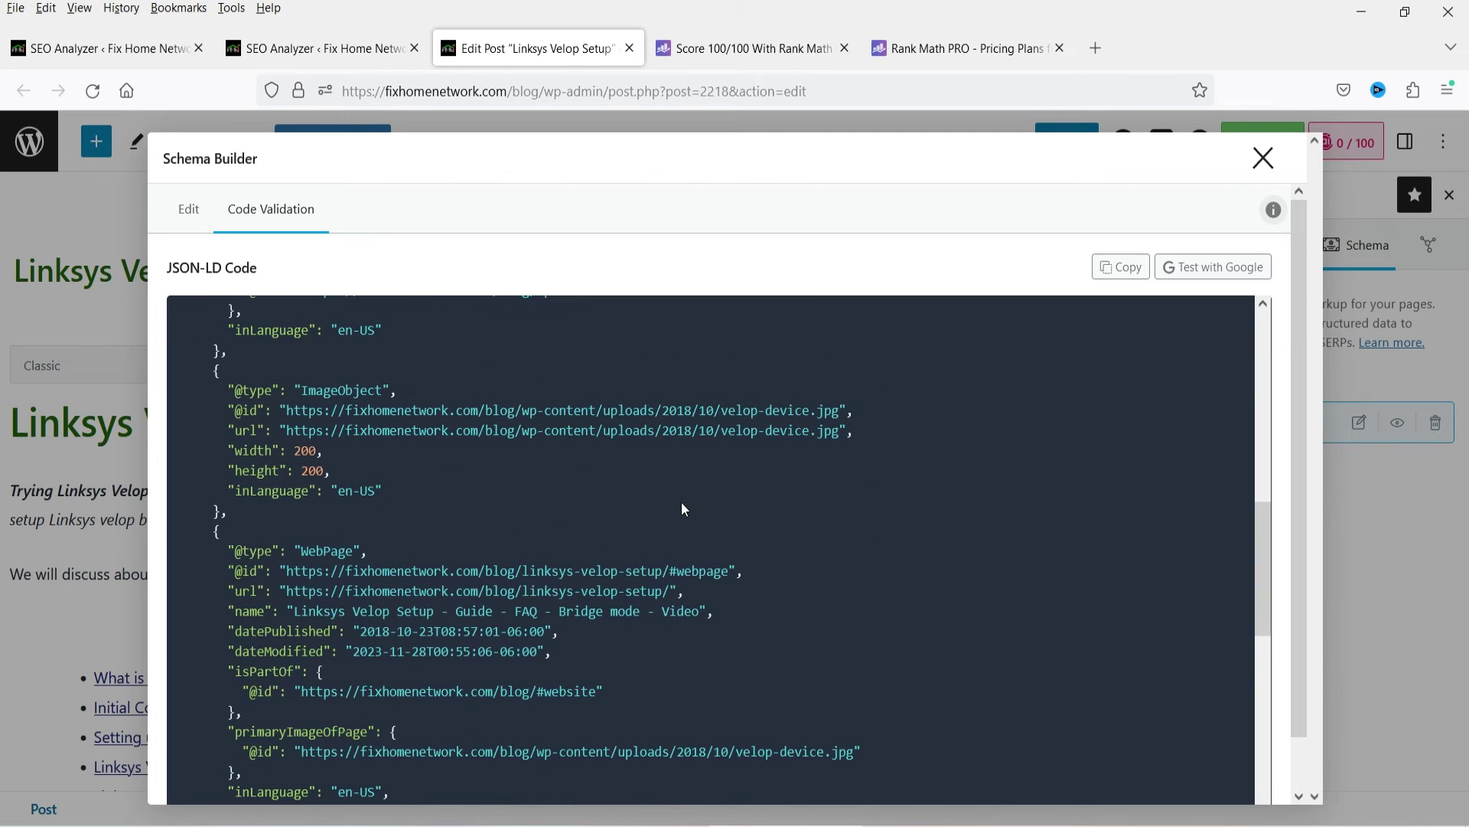
scroll(686, 505, down, 8)
scroll(688, 527, up, 20)
click(194, 209)
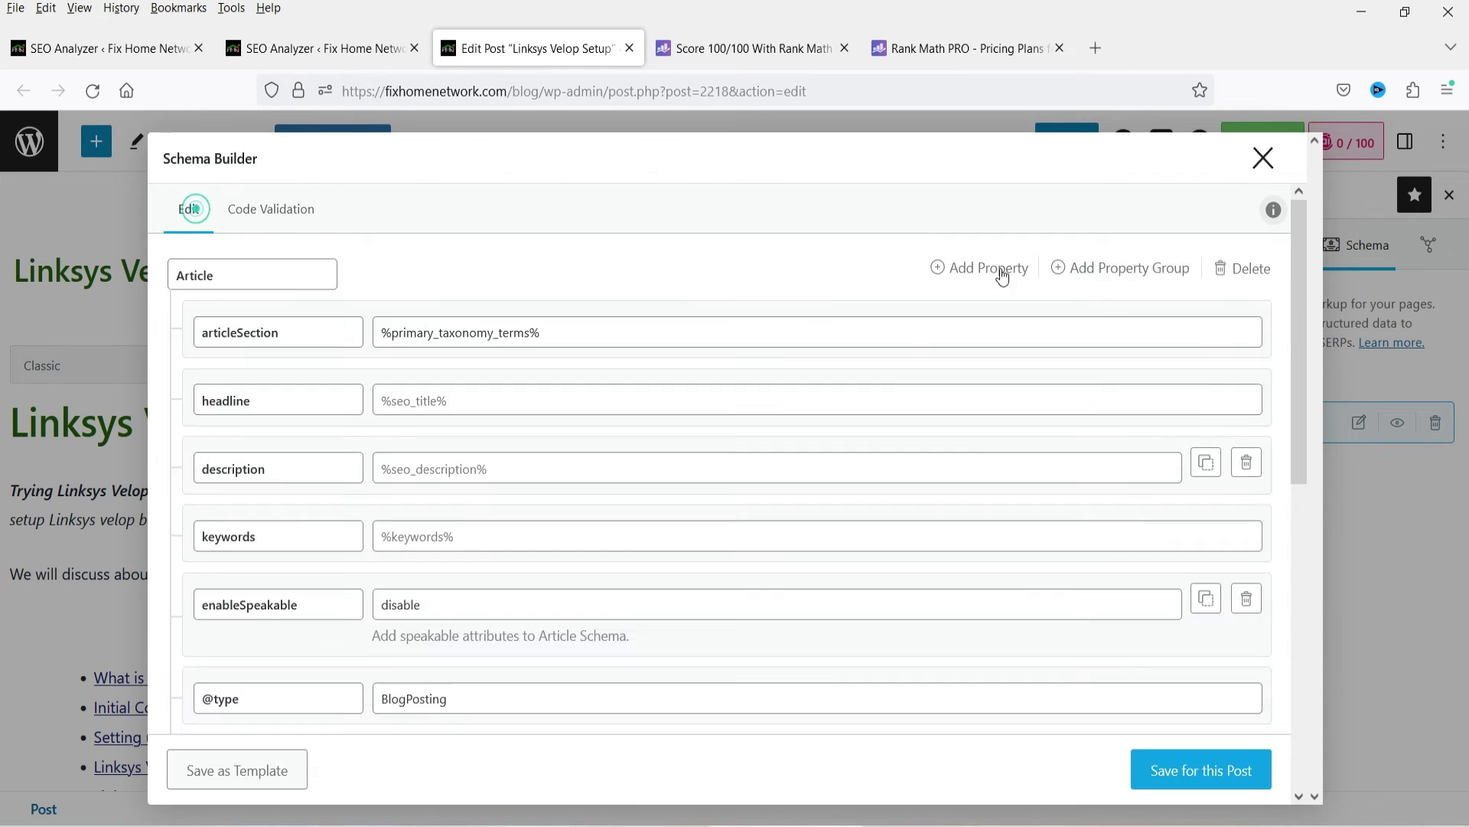
click(1263, 158)
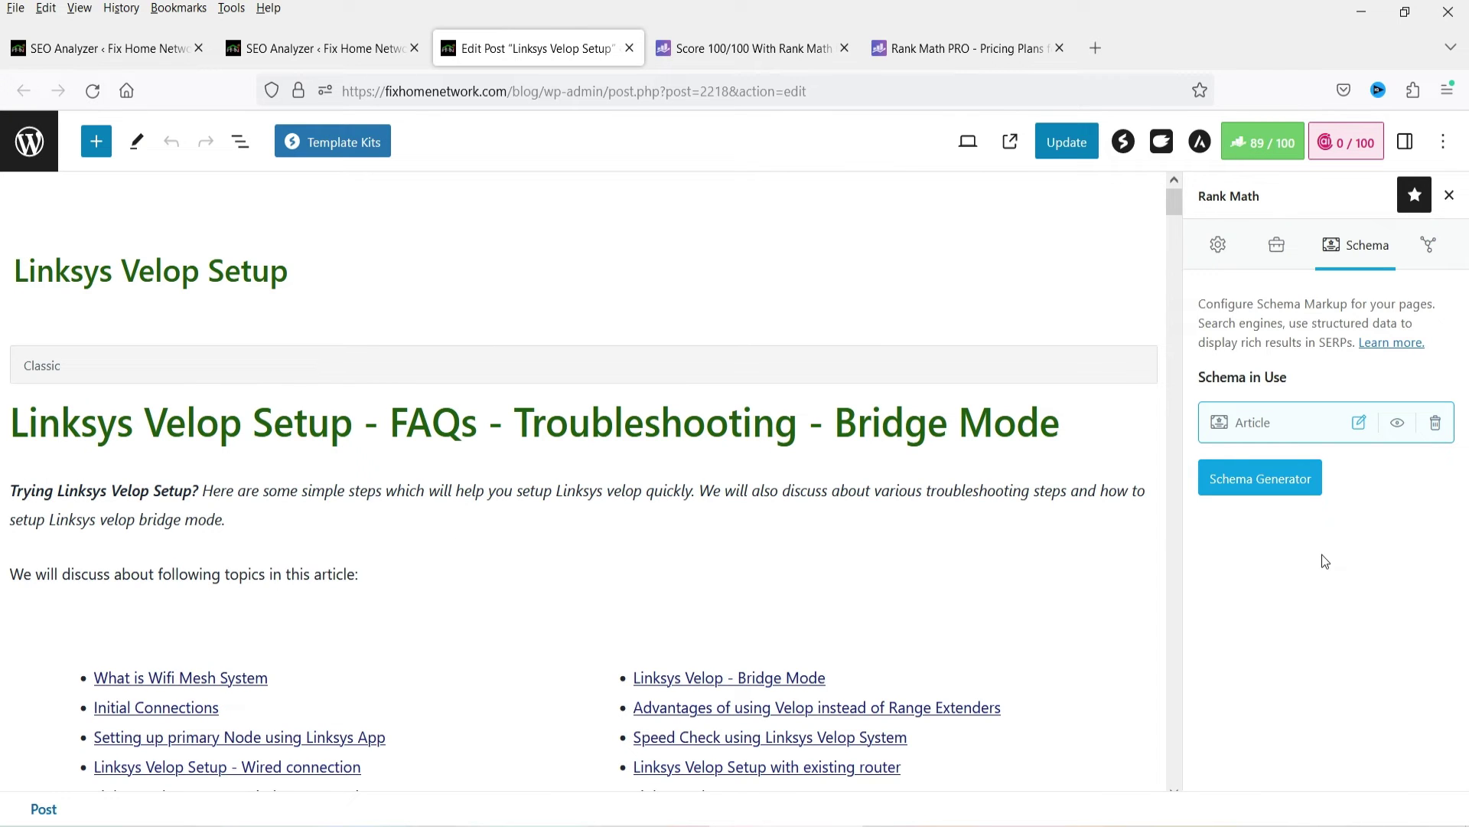
- Open the Social tab's snippet editor and compare the search-result and social sharing previews
click(1425, 245)
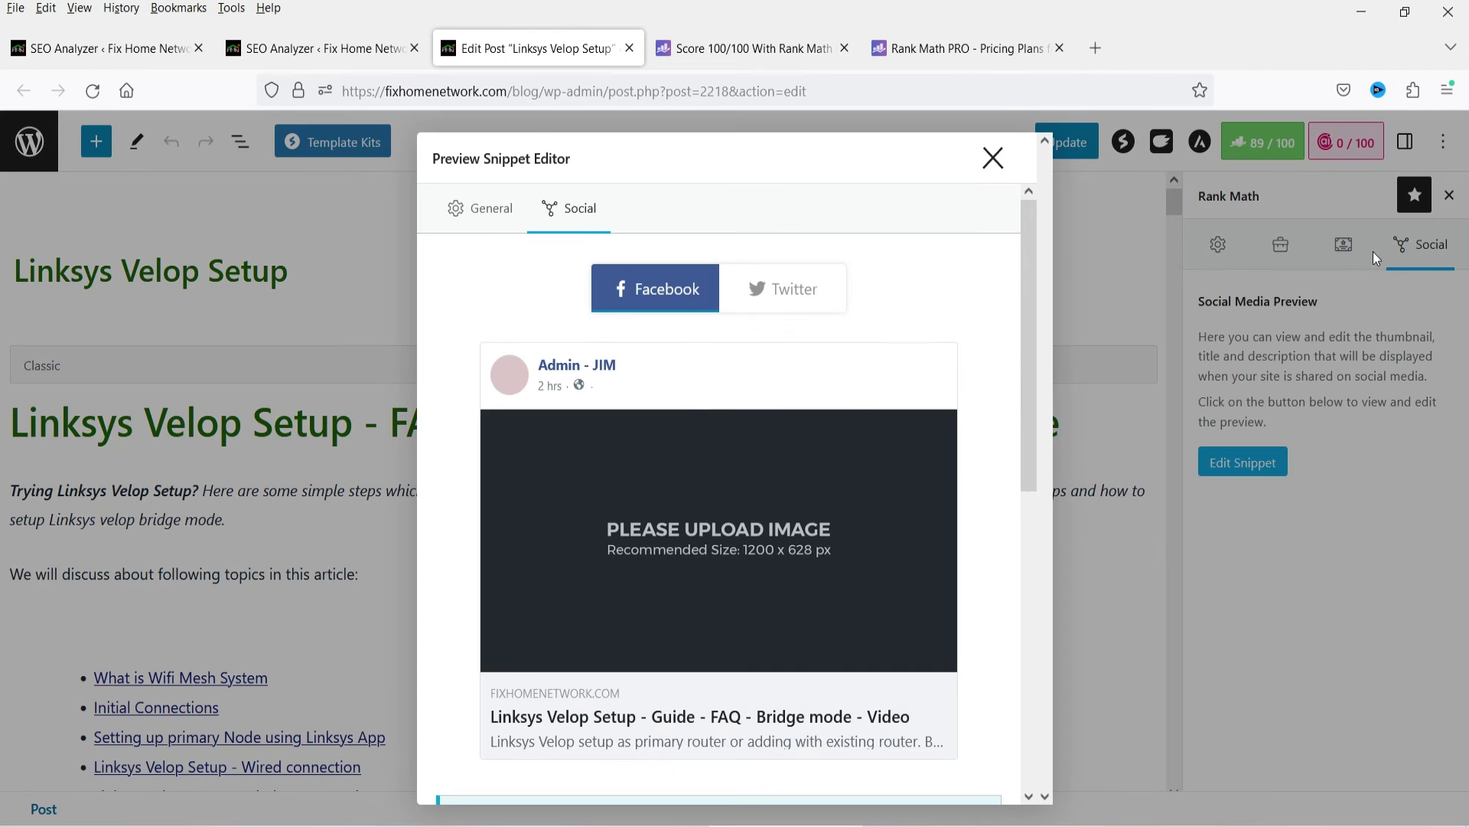
click(480, 216)
scroll(740, 430, up, 1)
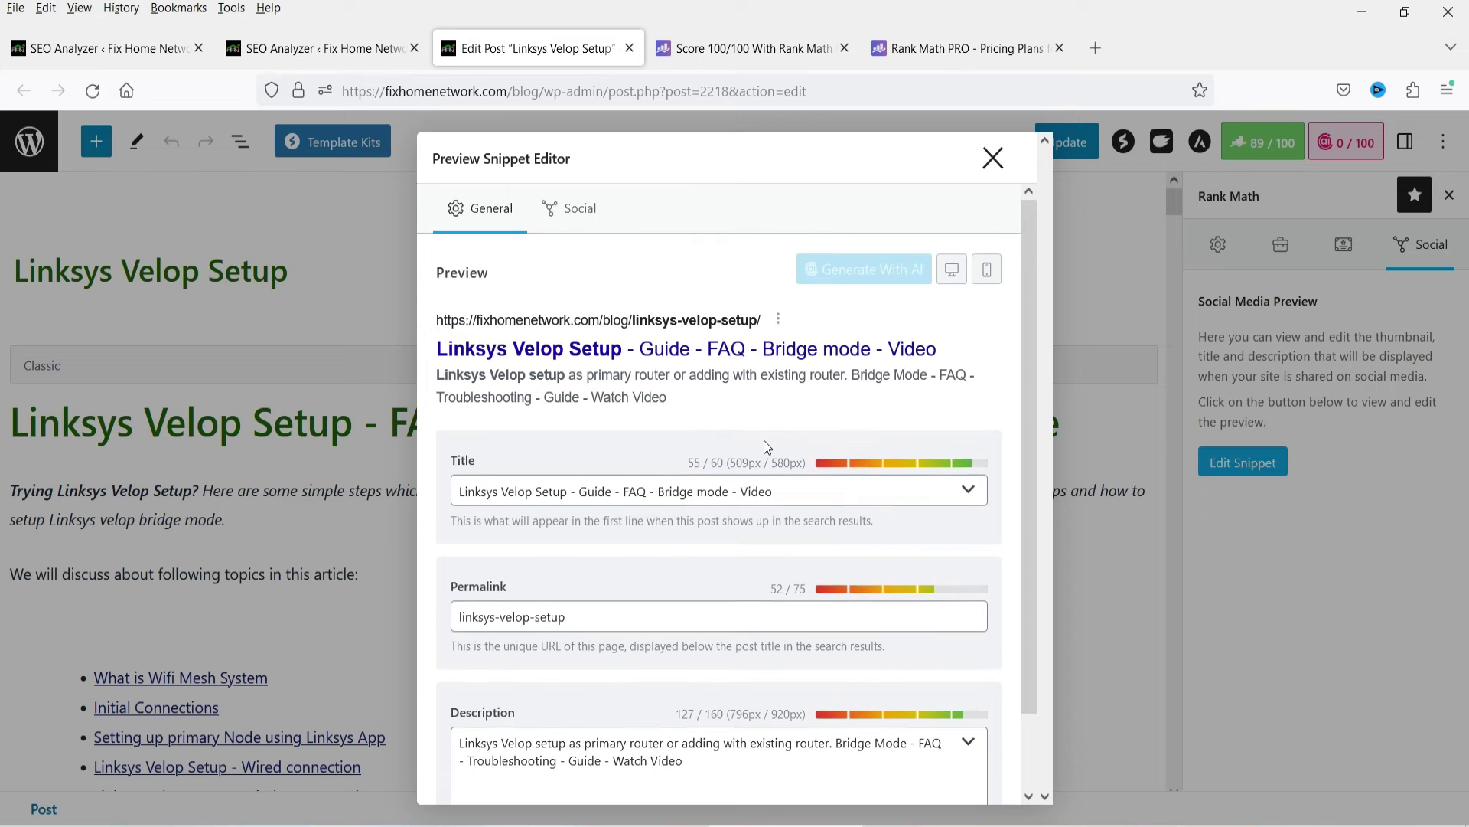
scroll(764, 440, down, 1)
scroll(764, 443, up, 2)
click(594, 215)
- Close the snippet editor and open the Pillar Content help article from the General tab
scroll(721, 375, down, 5)
scroll(723, 406, down, 2)
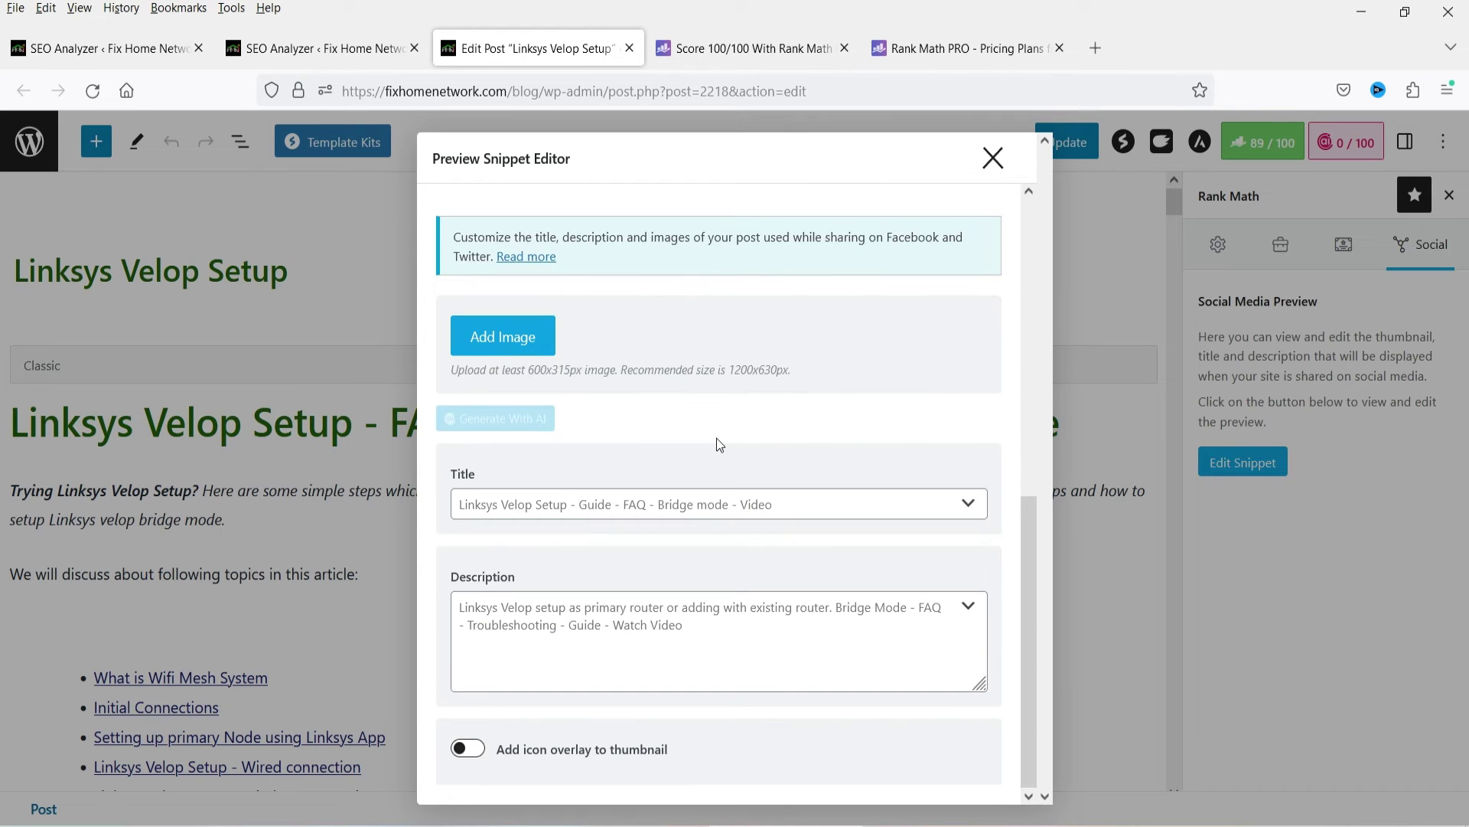
scroll(719, 442, up, 5)
click(992, 158)
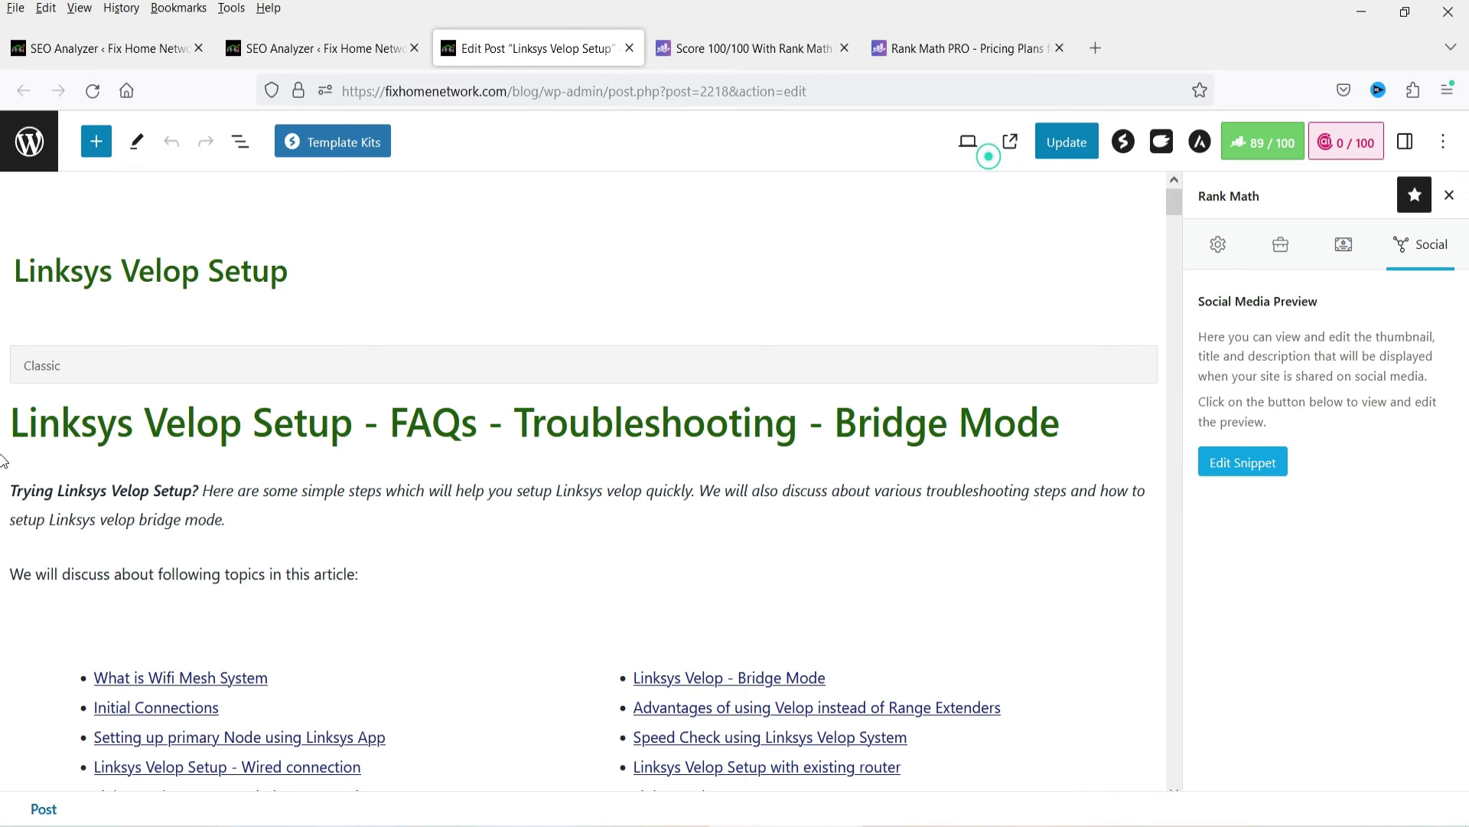
click(1217, 244)
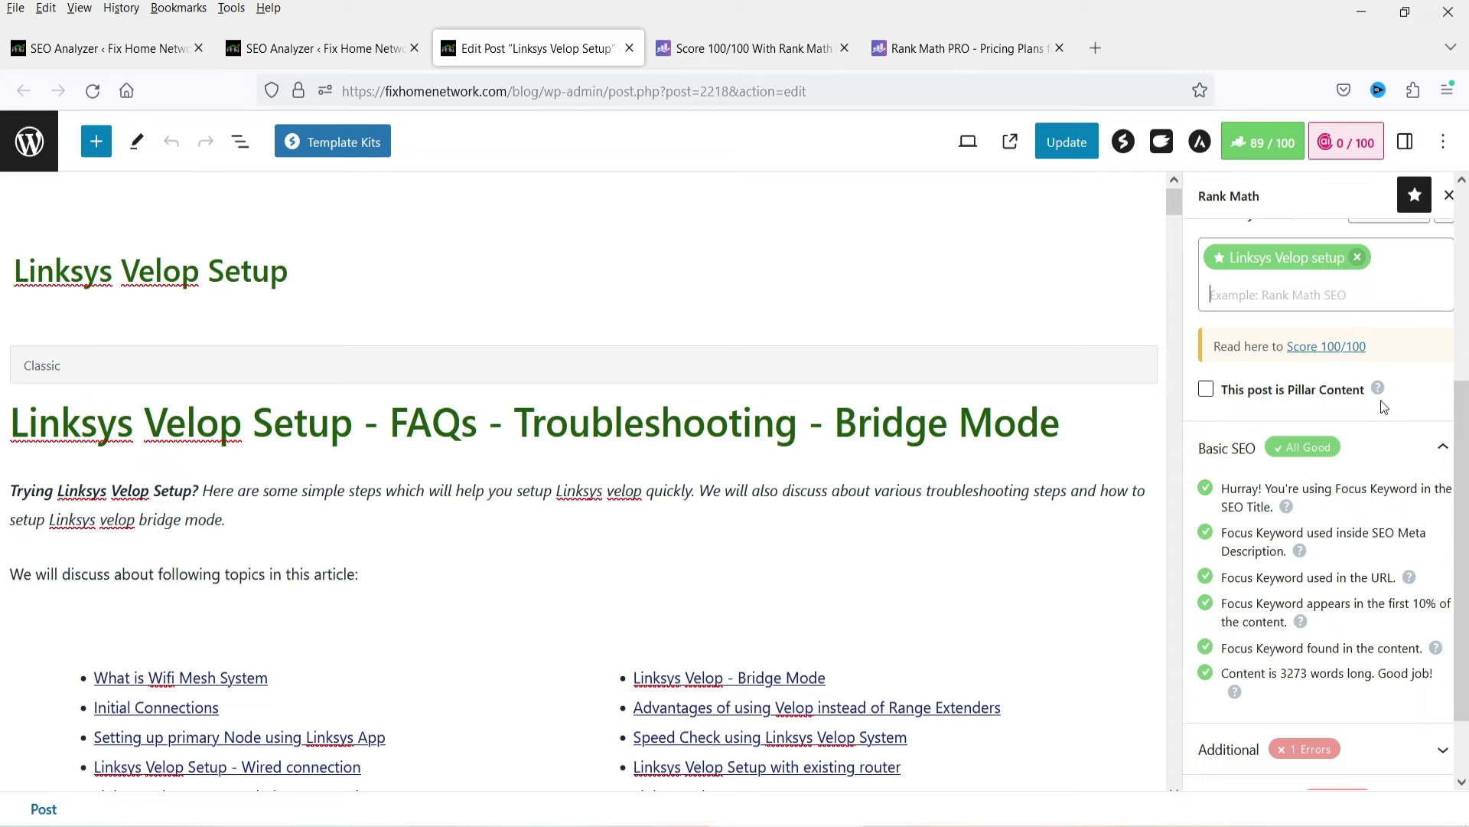
click(1377, 389)
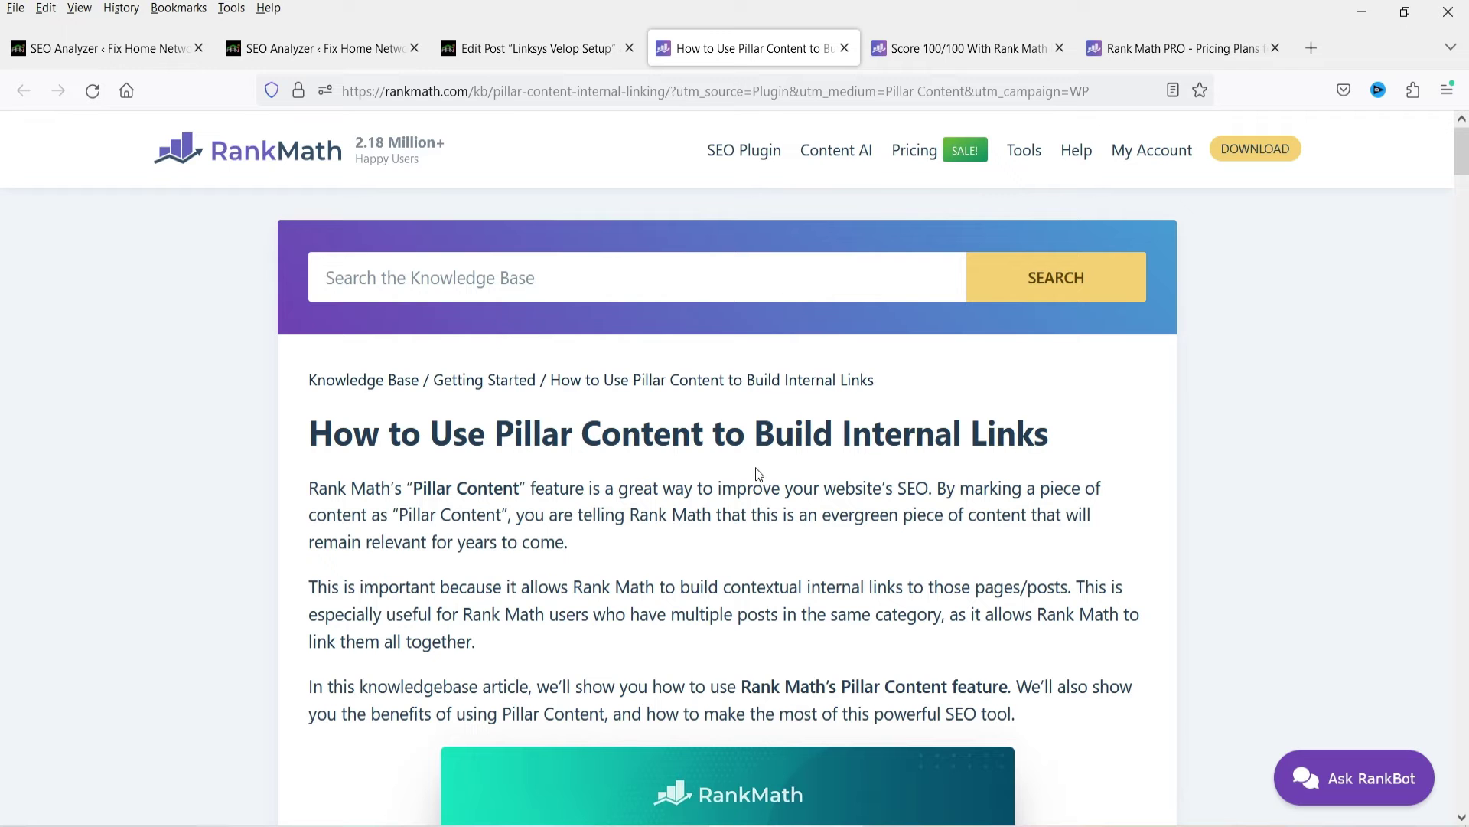
scroll(666, 479, down, 7)
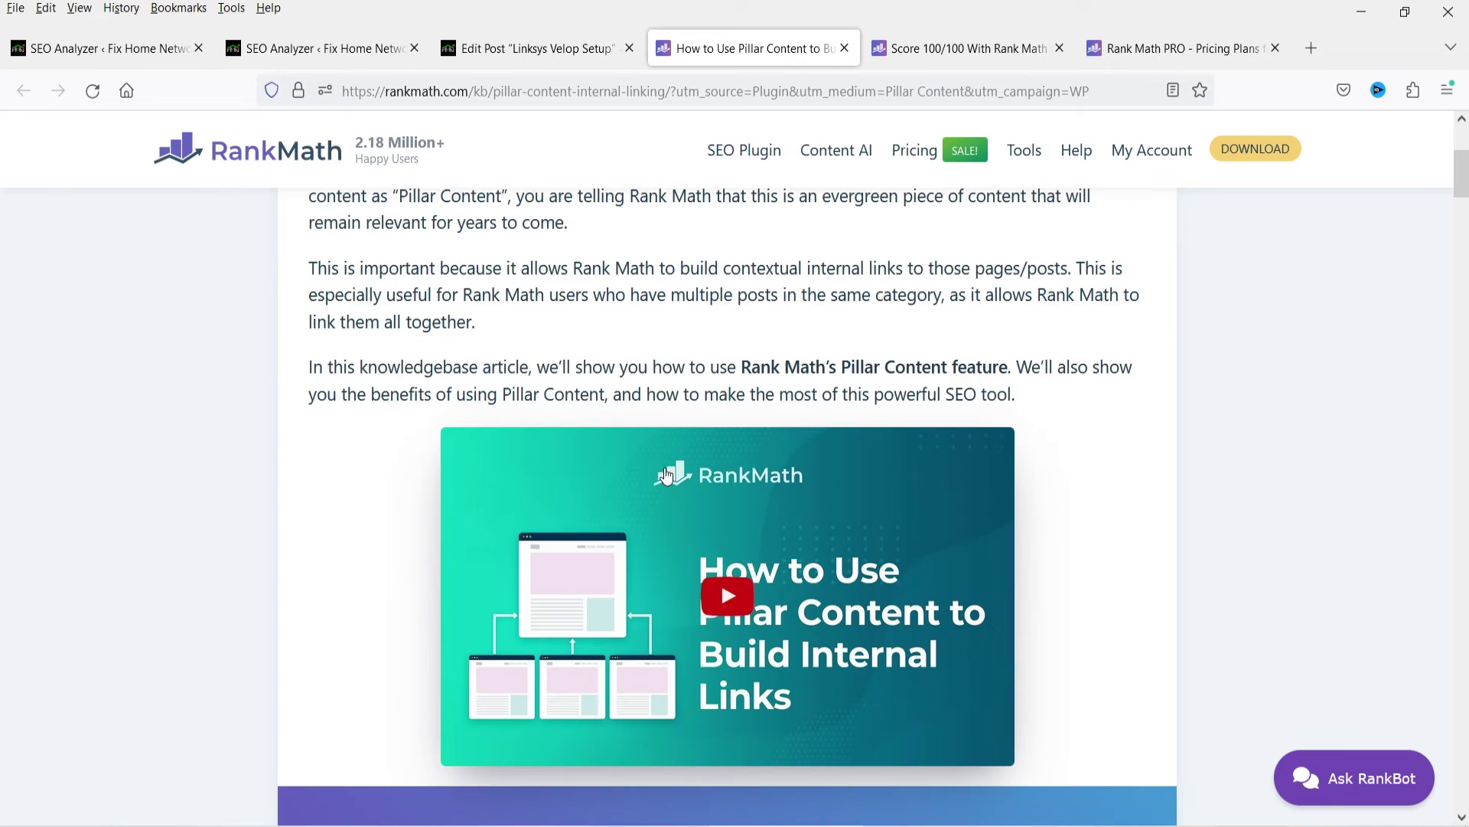
scroll(456, 507, up, 3)
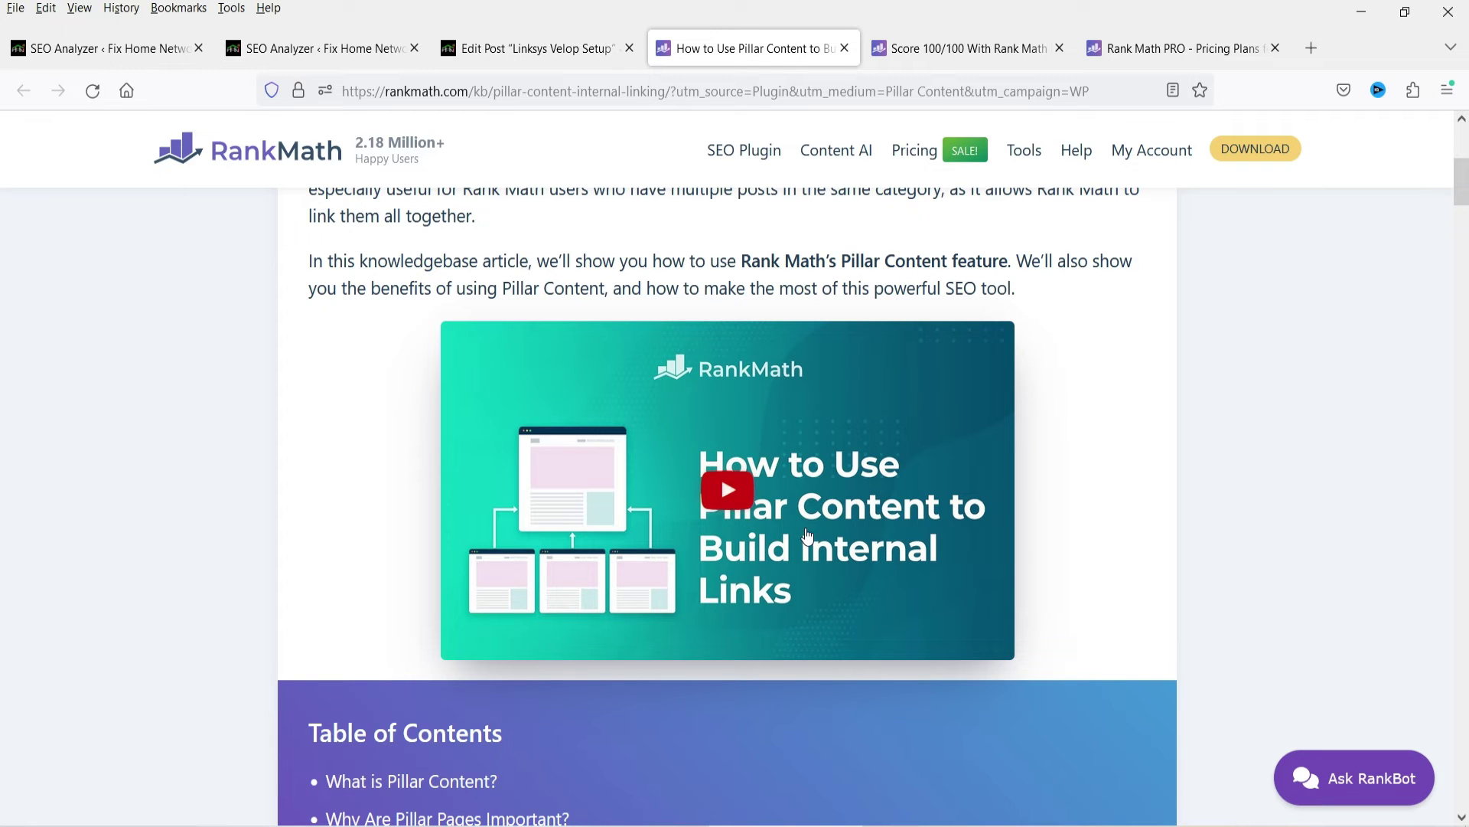
scroll(925, 659, down, 2)
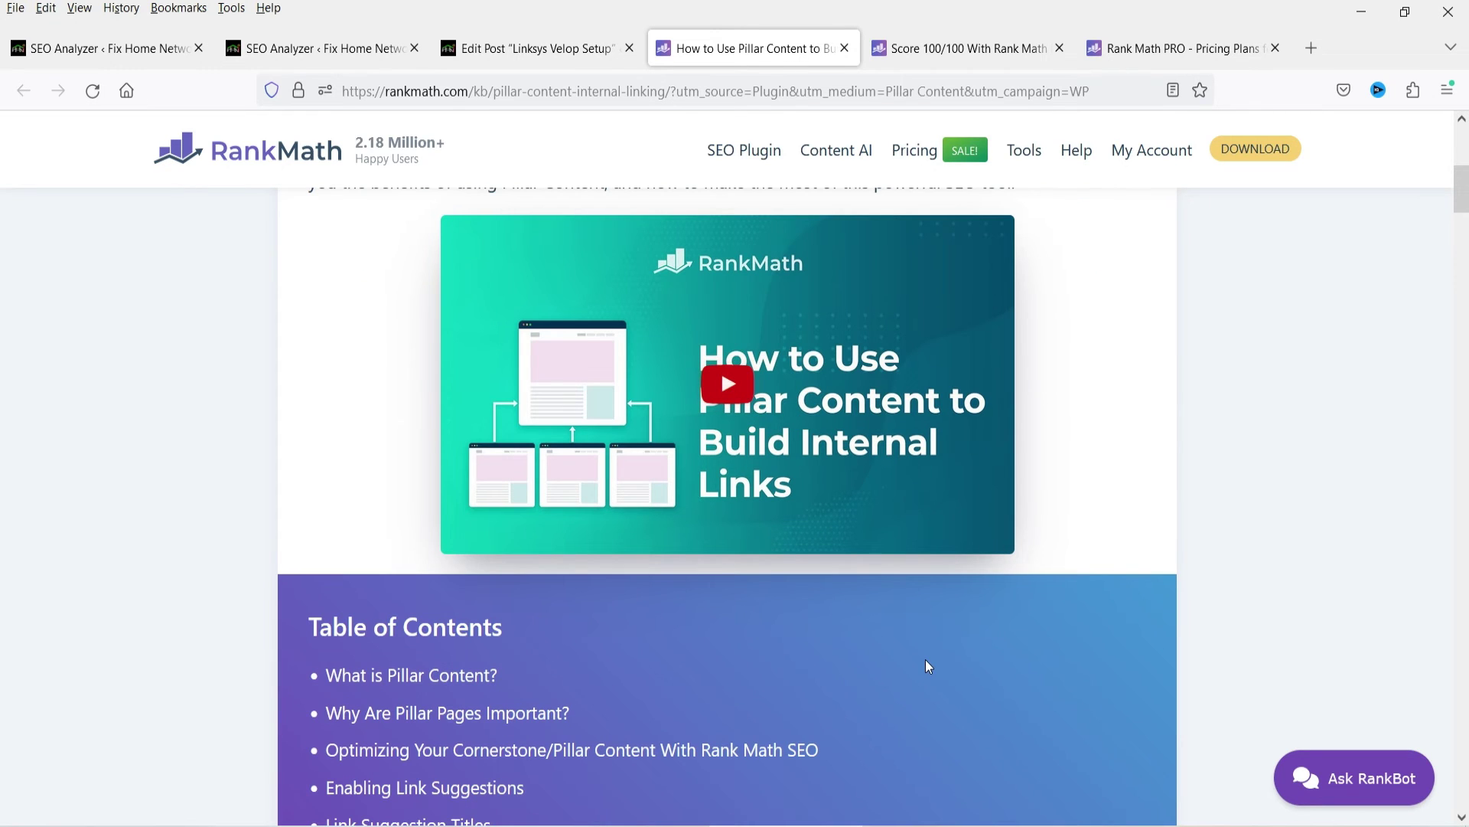
scroll(925, 659, down, 7)
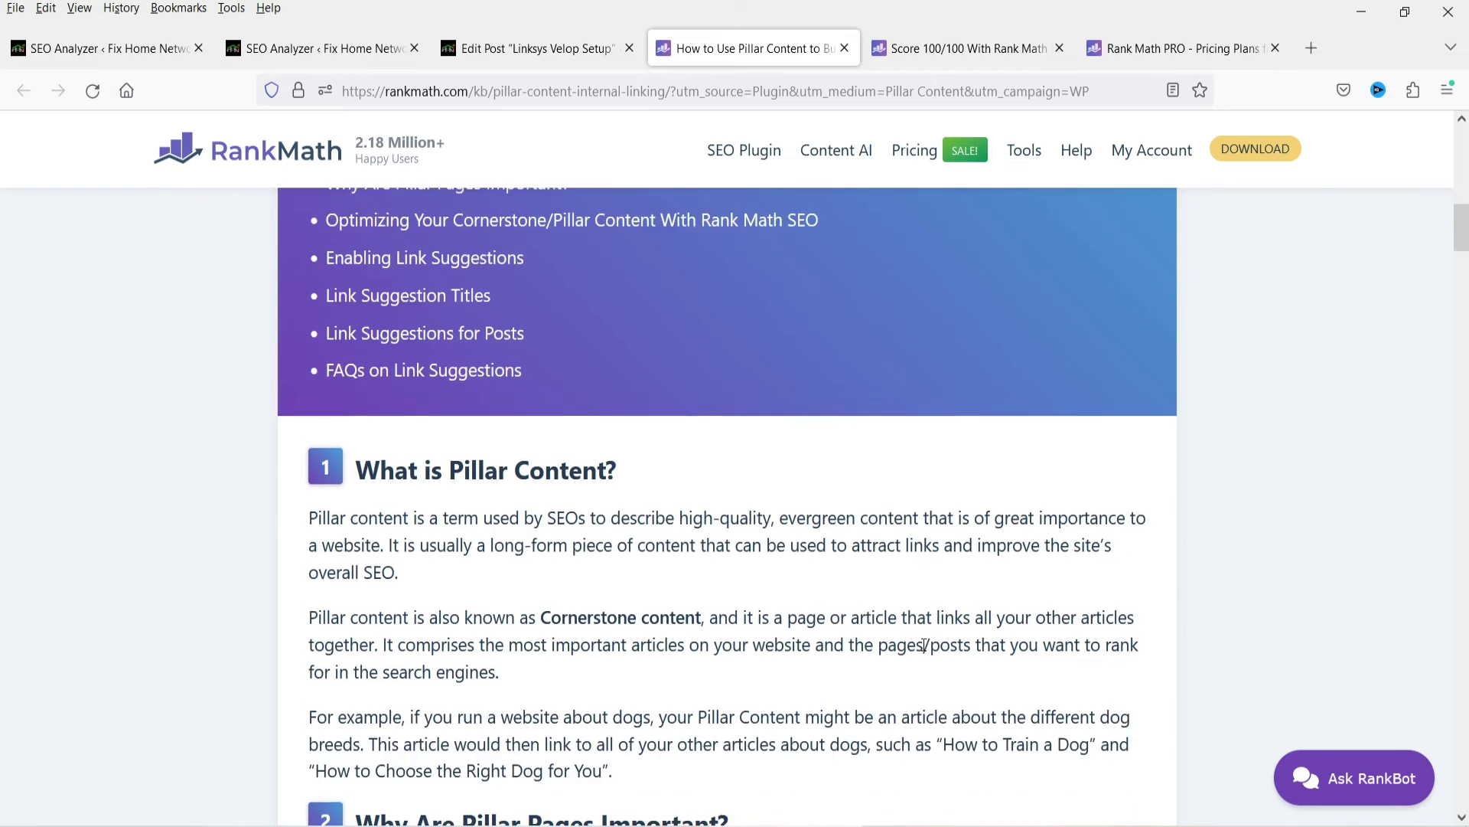
scroll(924, 645, down, 4)
scroll(912, 638, up, 2)
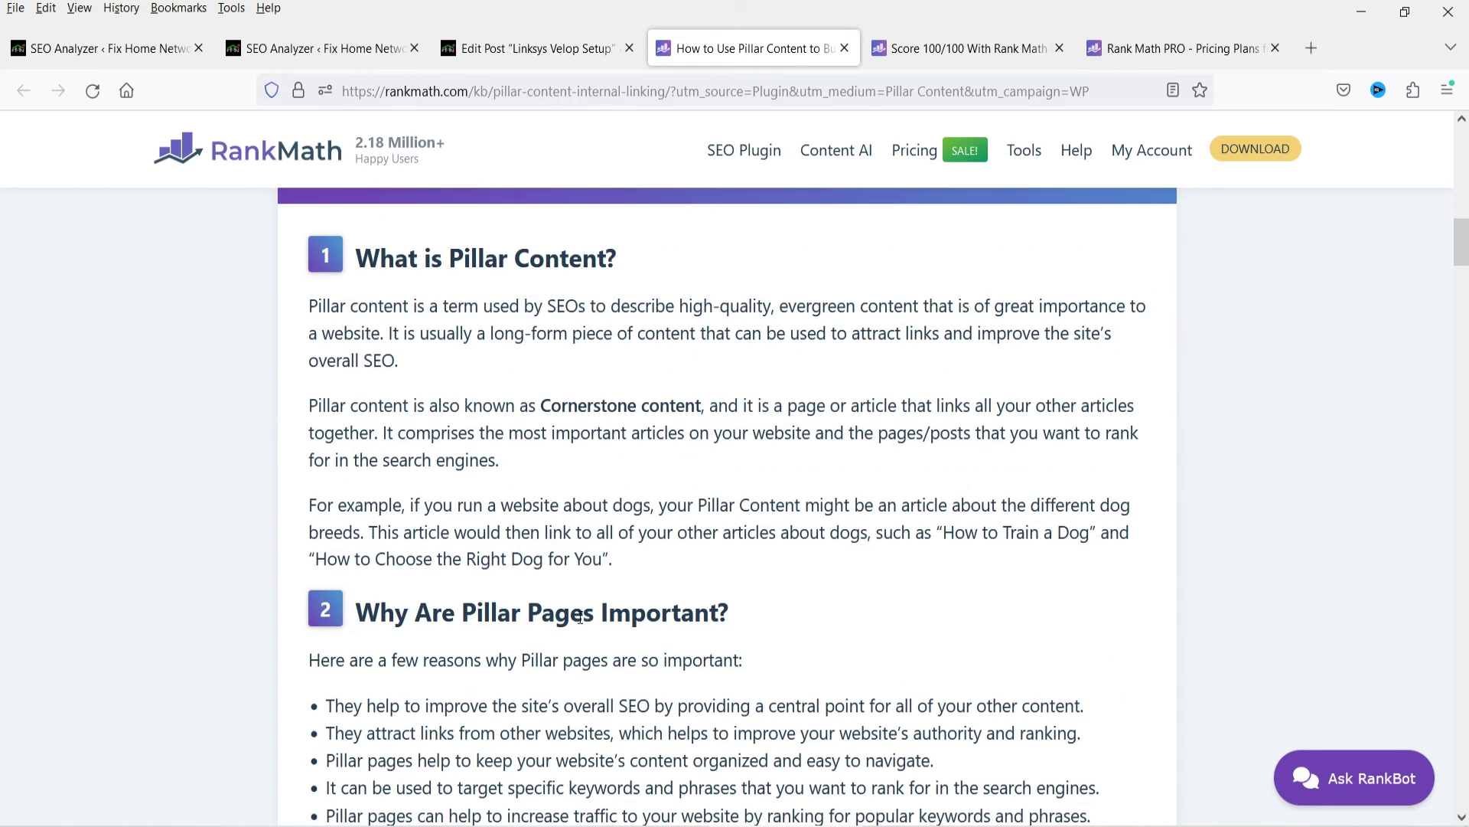
scroll(579, 618, down, 4)
scroll(800, 536, down, 5)
- Close the pillar content guide, mark the Linksys Velop post as Pillar Content, and update it
click(583, 57)
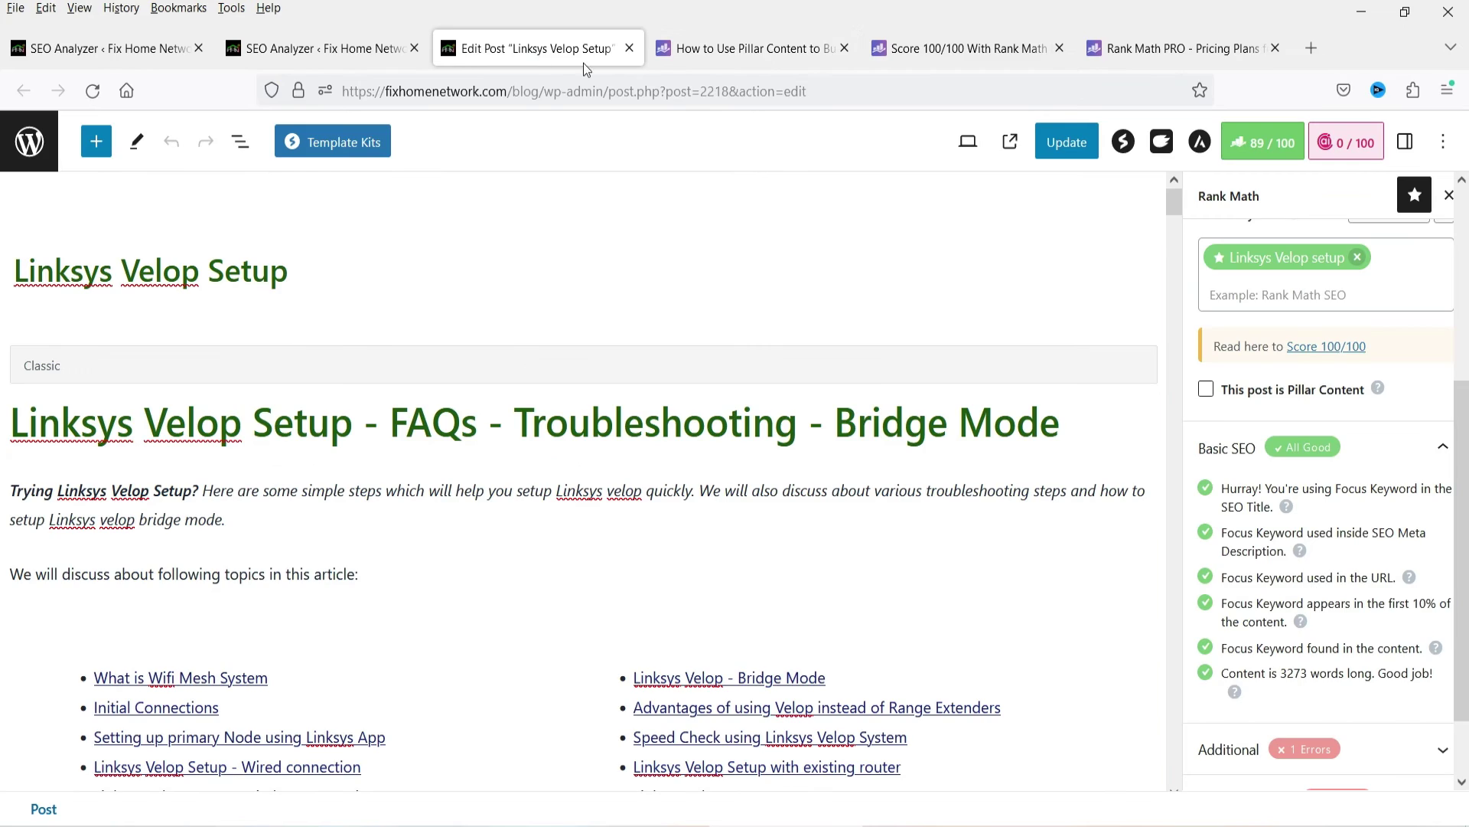
click(844, 48)
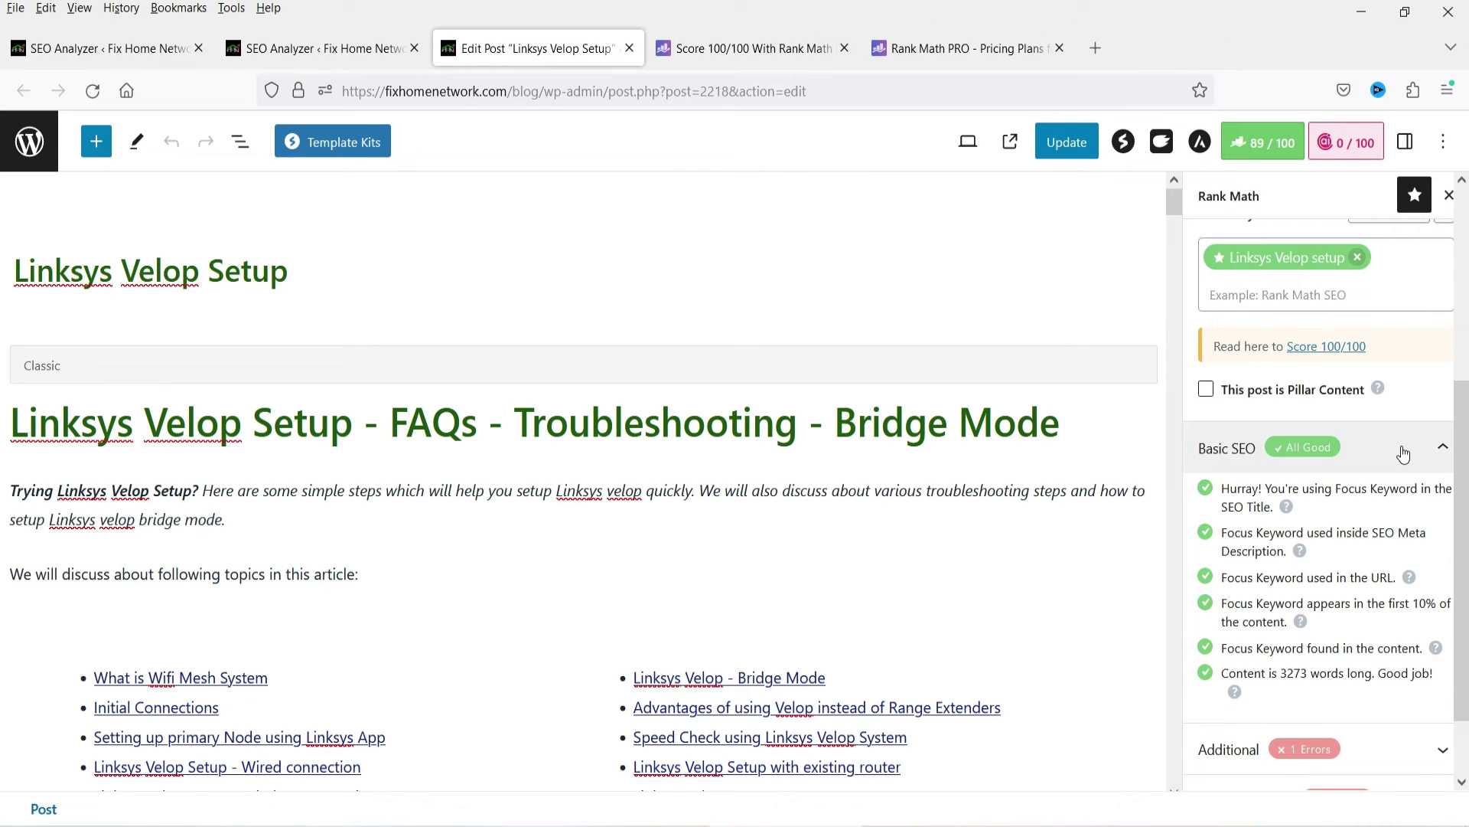
click(1206, 390)
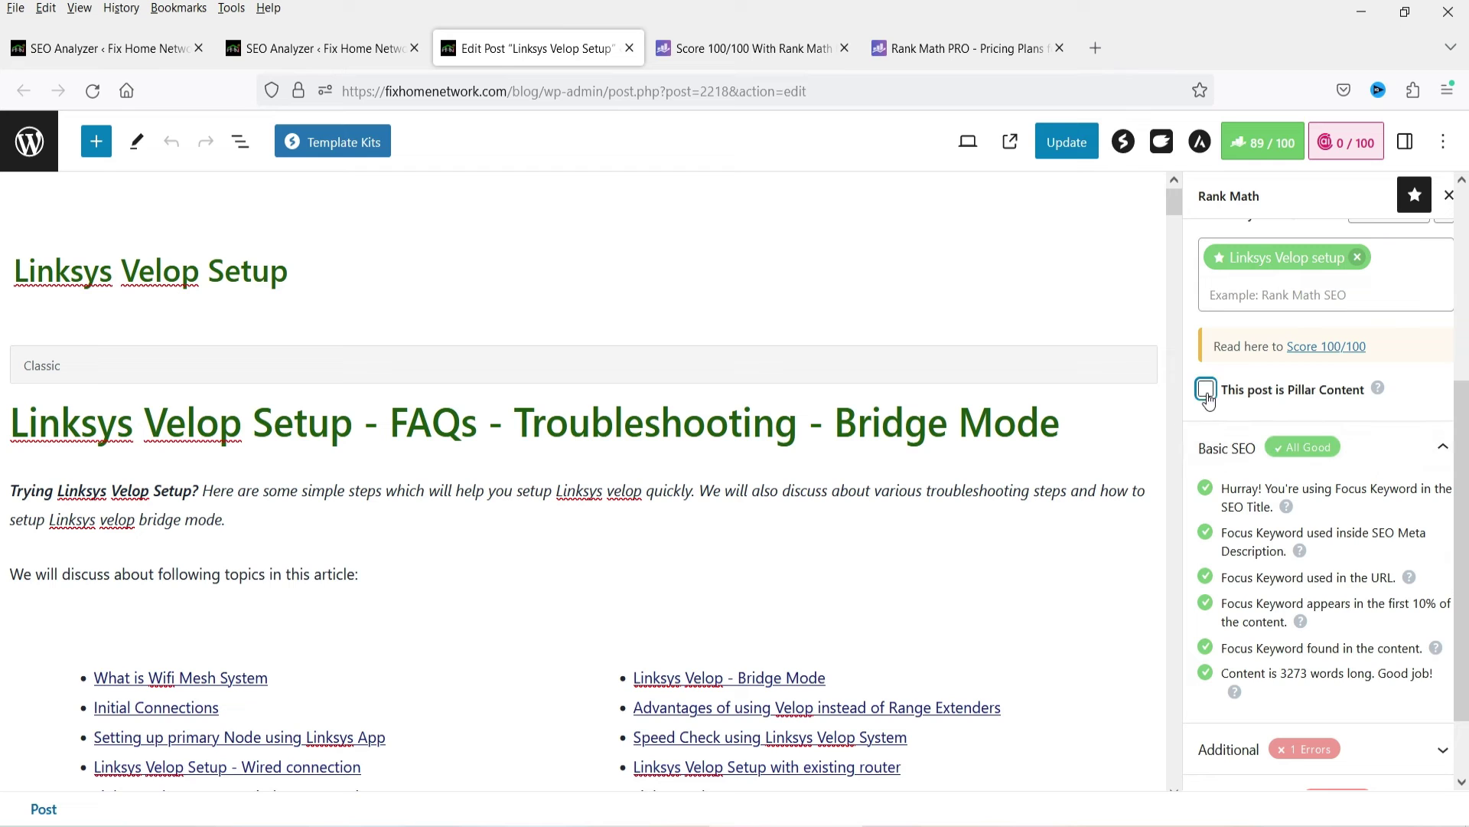
scroll(1336, 490, down, 1)
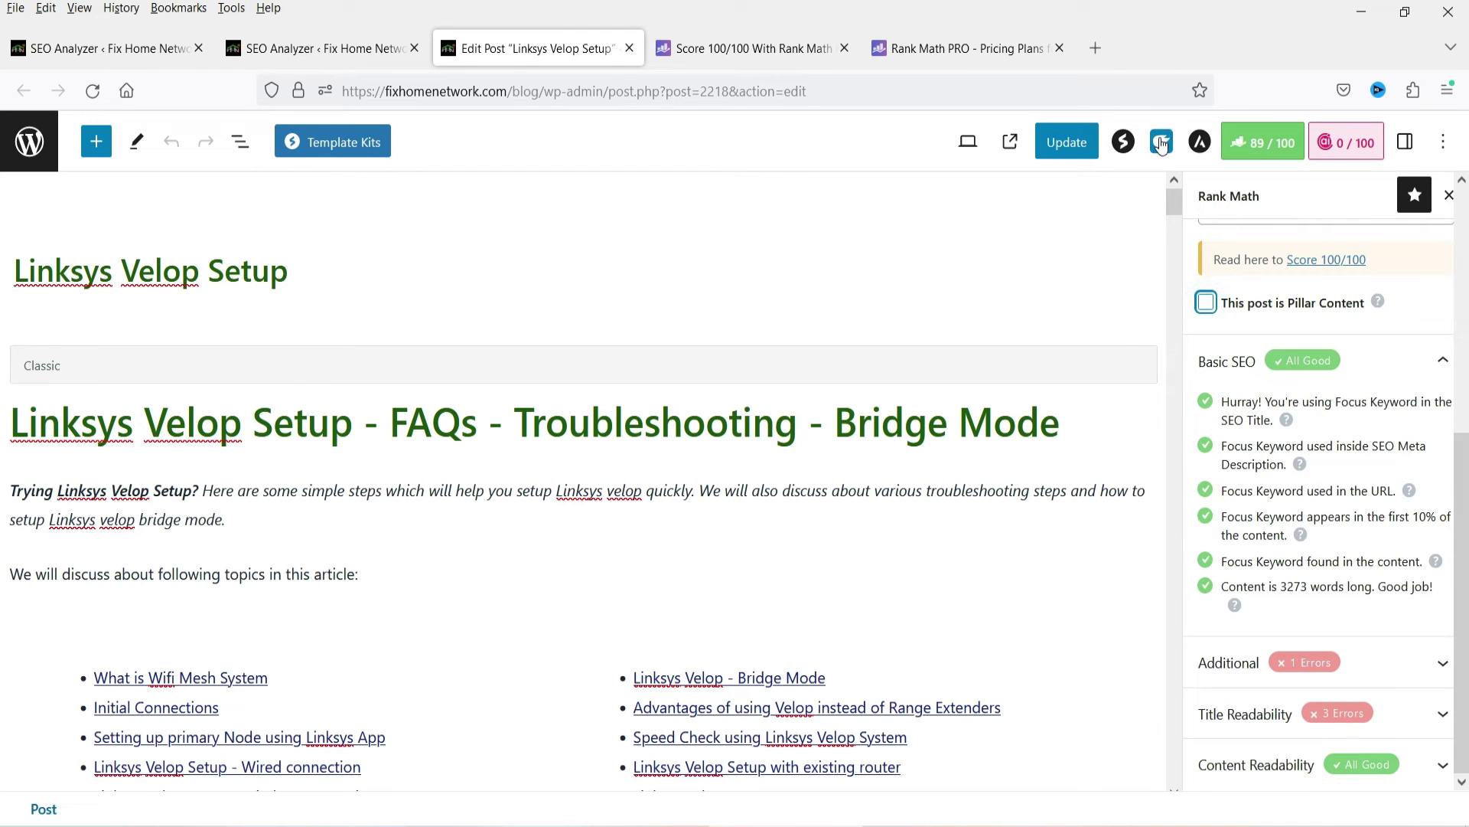
click(1067, 141)
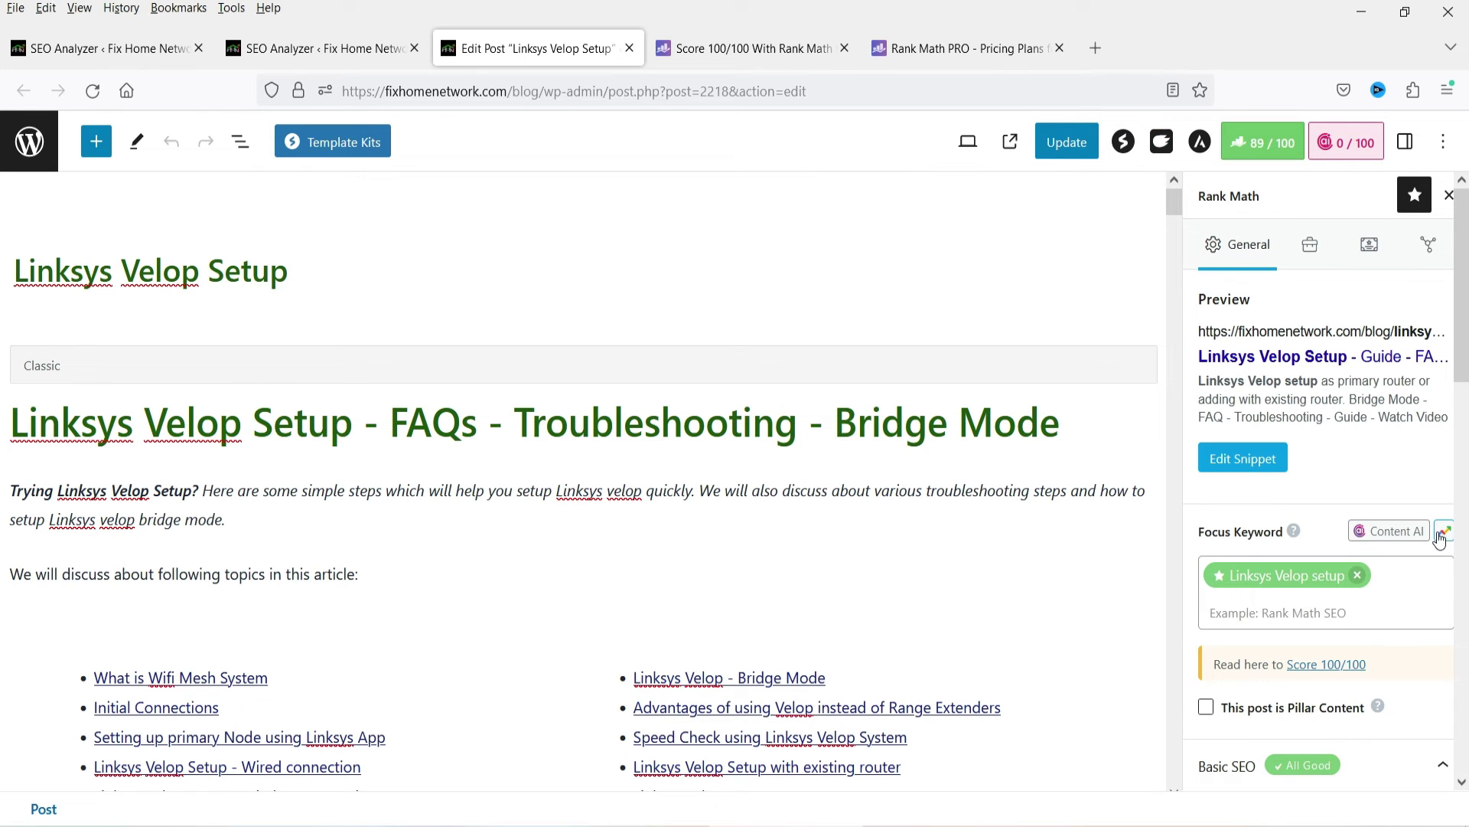
- Look up 'Linksys Velop setup' in Google Trends, which returns no data, and close the lookup
click(1444, 533)
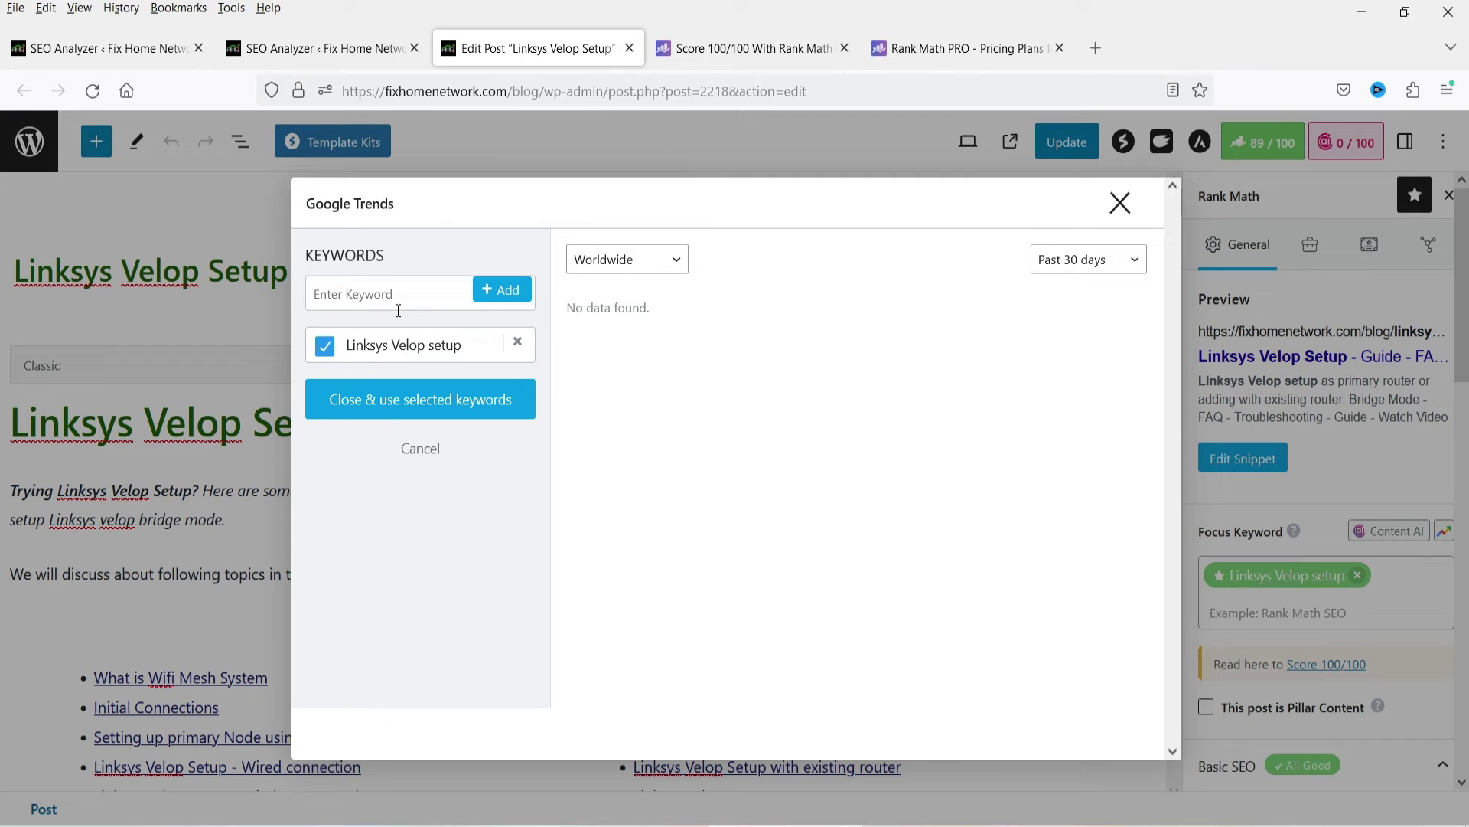
click(1118, 204)
scroll(1301, 383, down, 10)
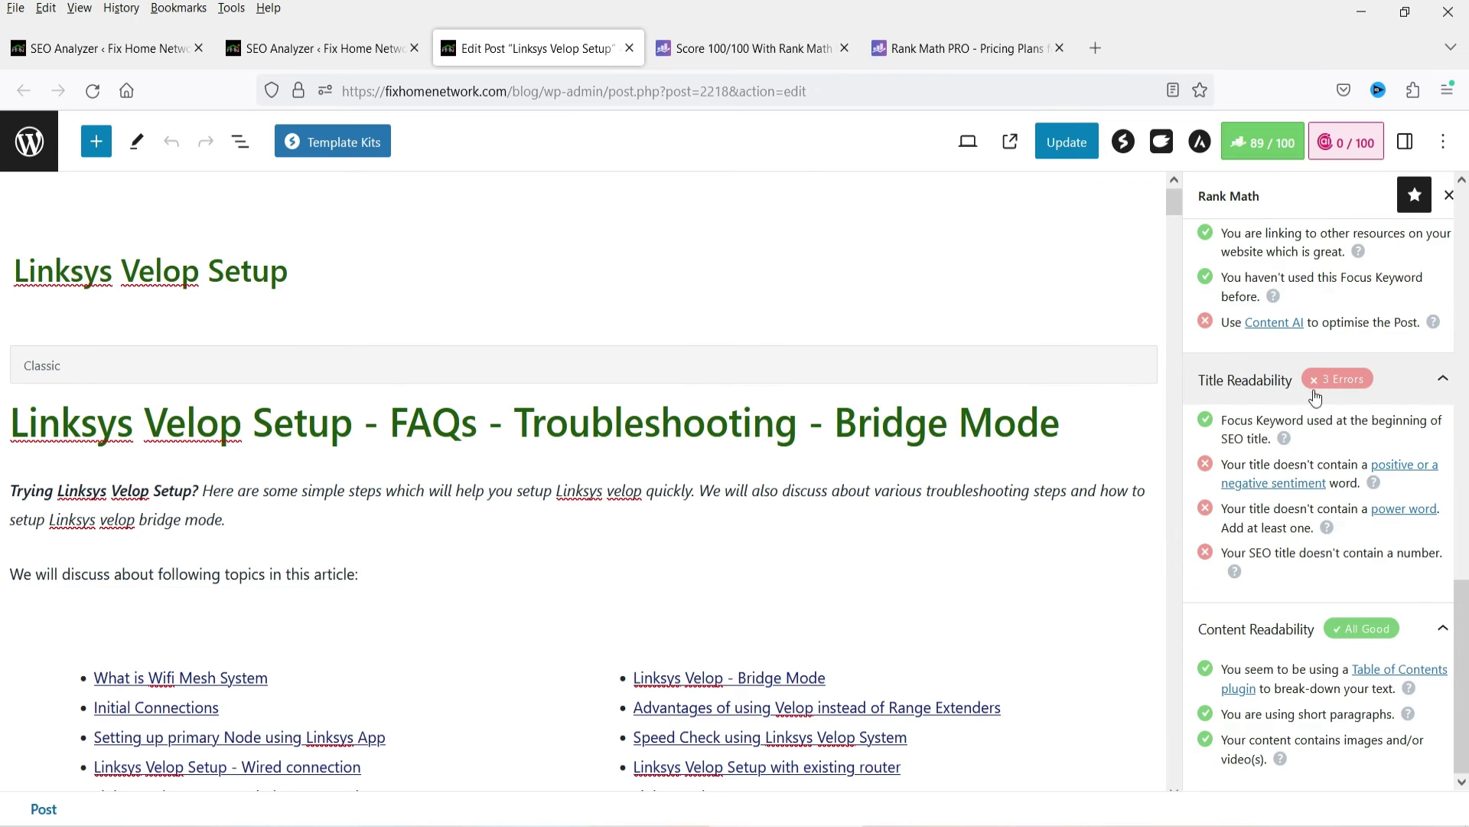
click(321, 48)
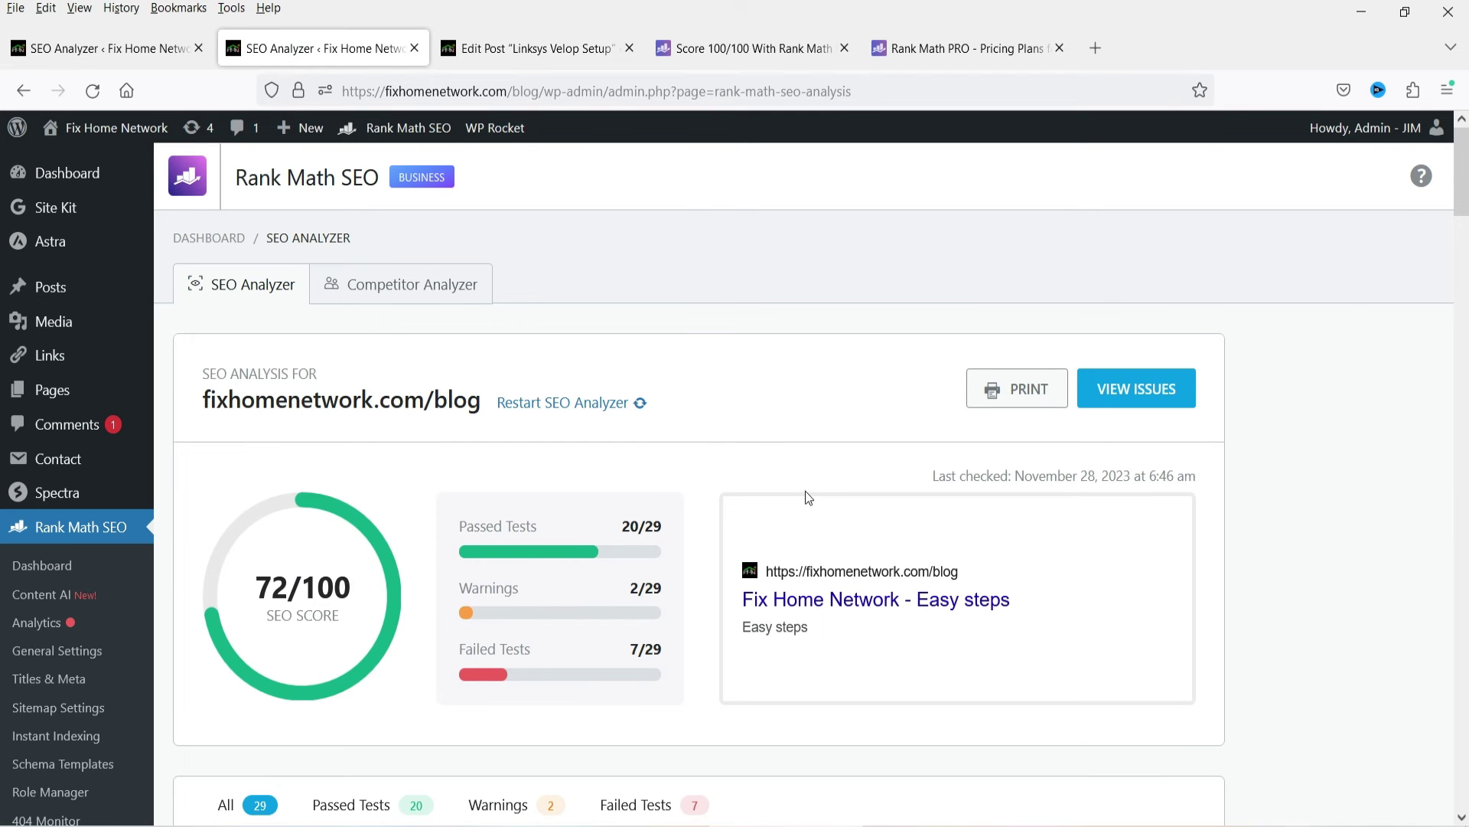
- Review the SEO Analyzer's 72/100 blog score, then bring the PARAM Freelance Elementor window forward
scroll(85, 575, down, 3)
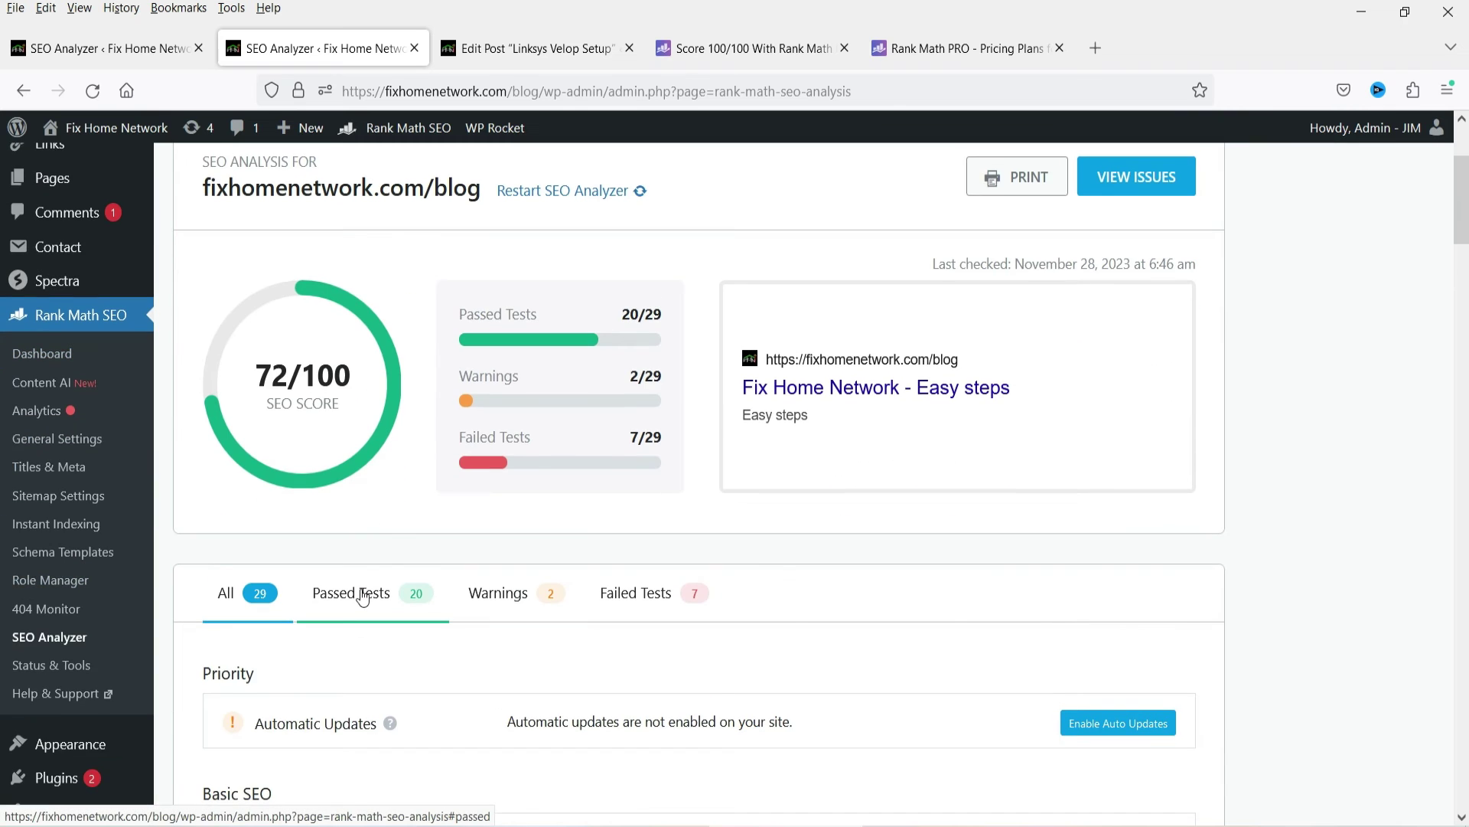
scroll(310, 583, up, 3)
mouse_move(786, 825)
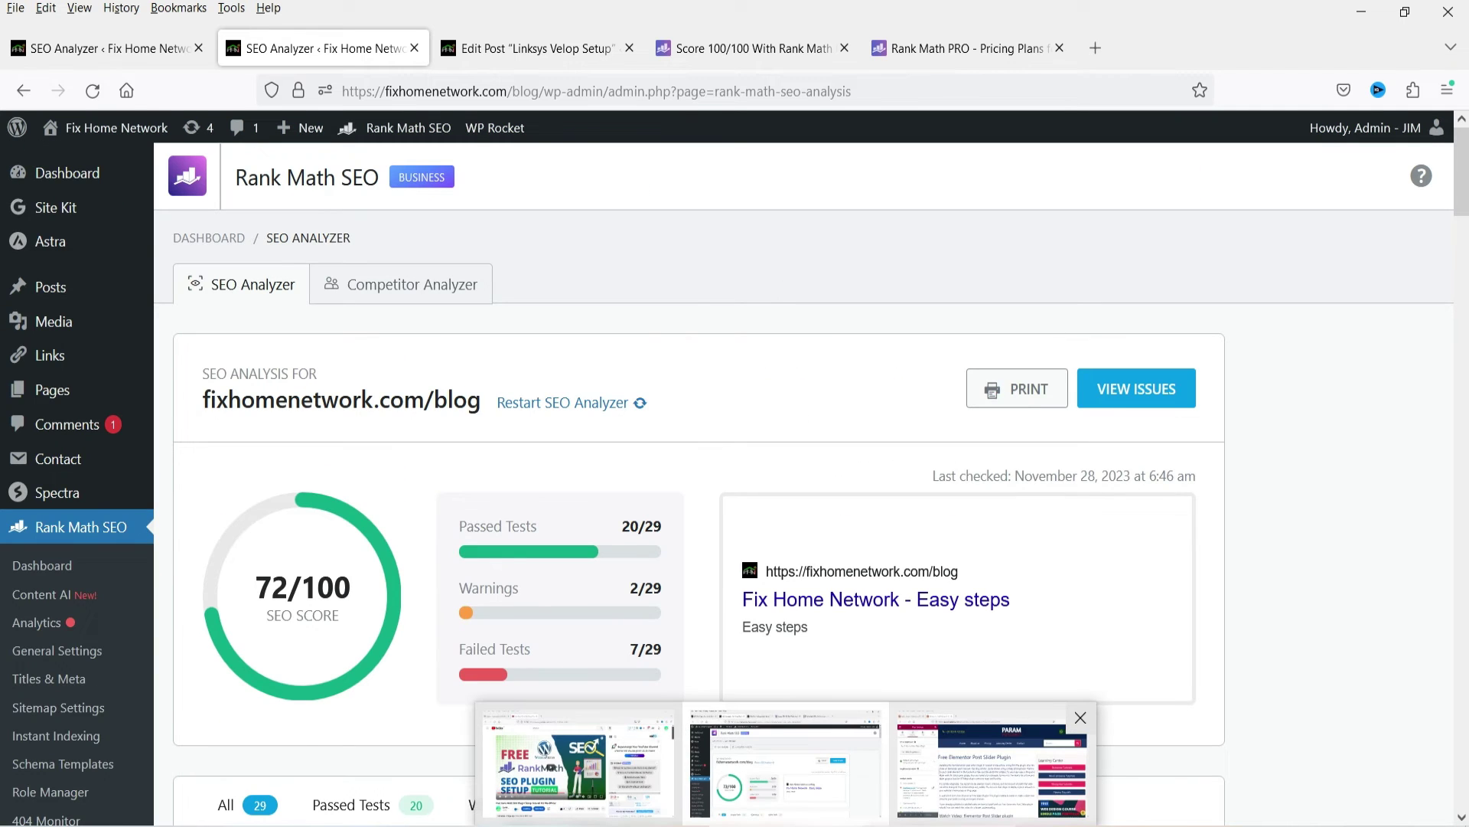
click(925, 798)
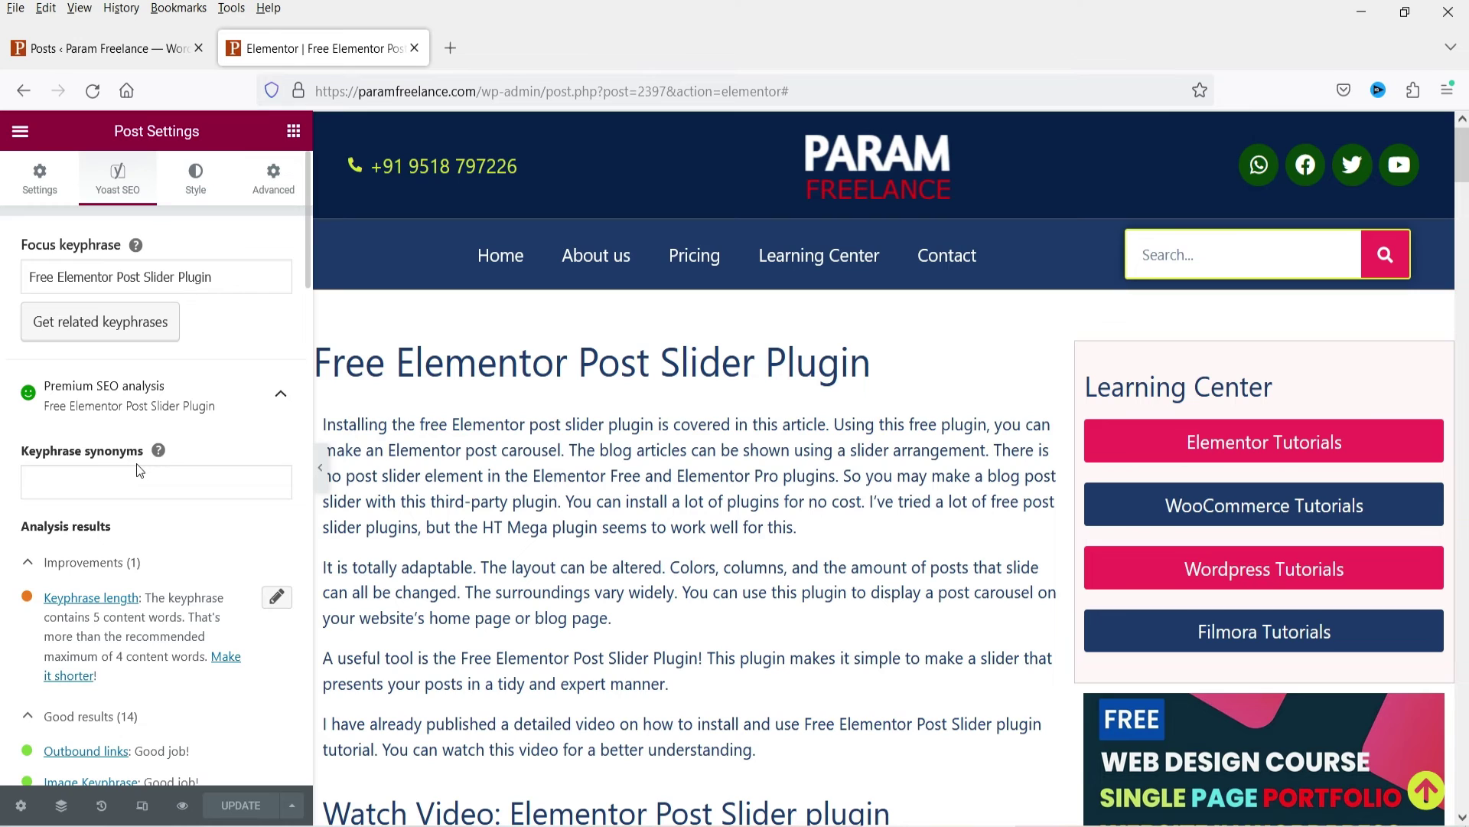
click(279, 405)
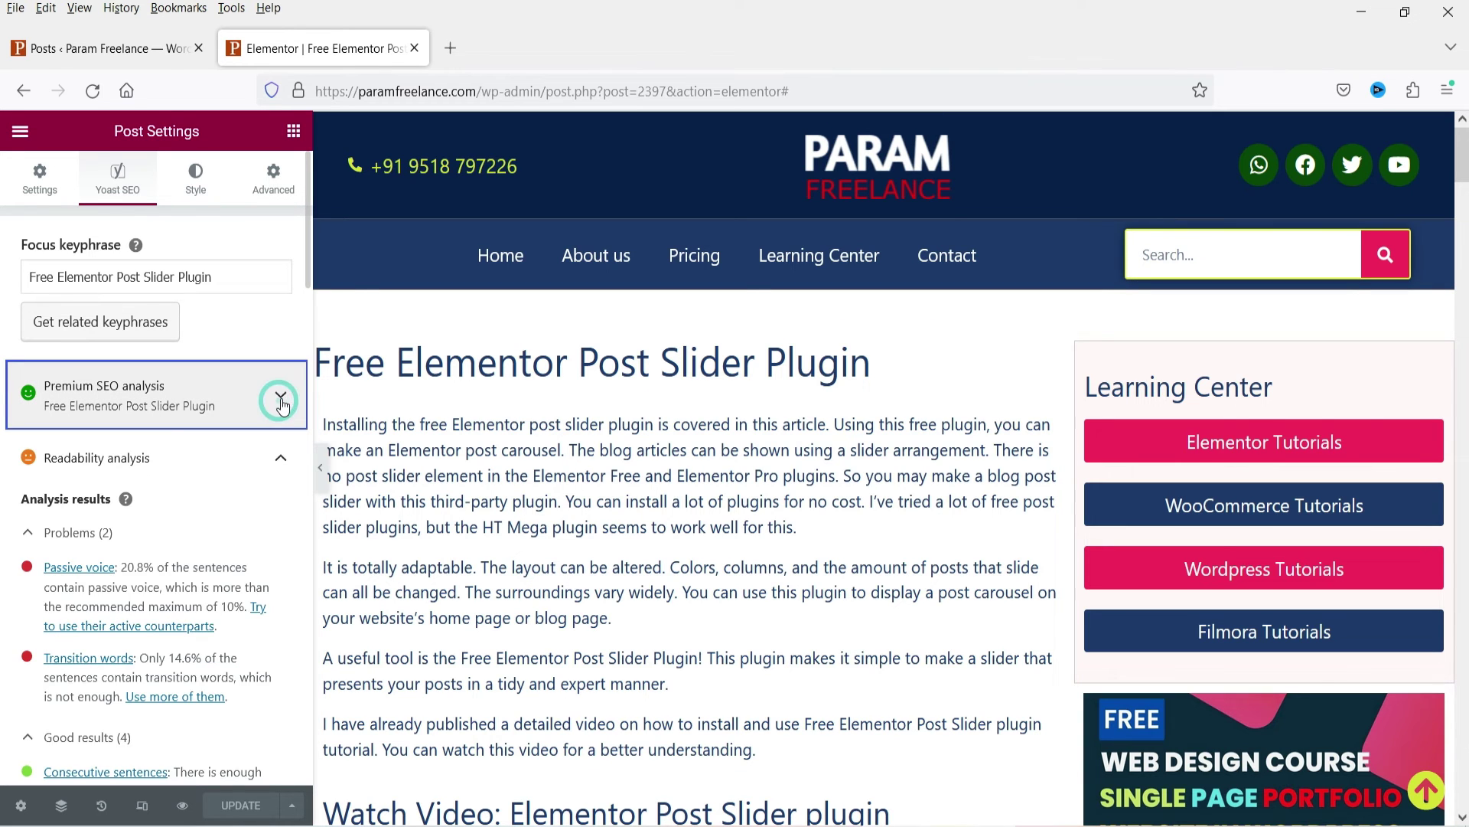
click(276, 463)
click(276, 463)
click(280, 393)
scroll(207, 506, down, 5)
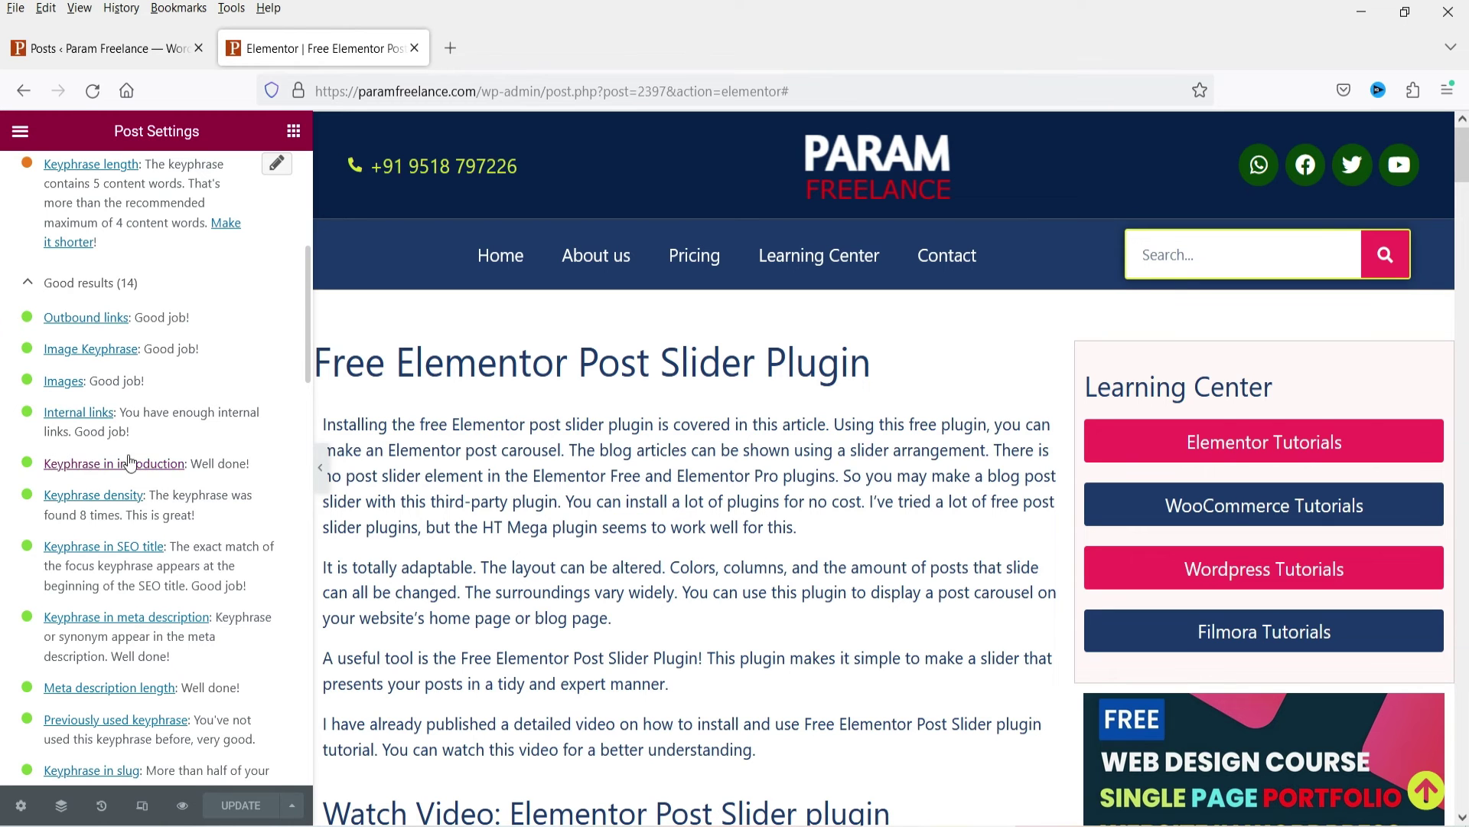
scroll(162, 520, down, 3)
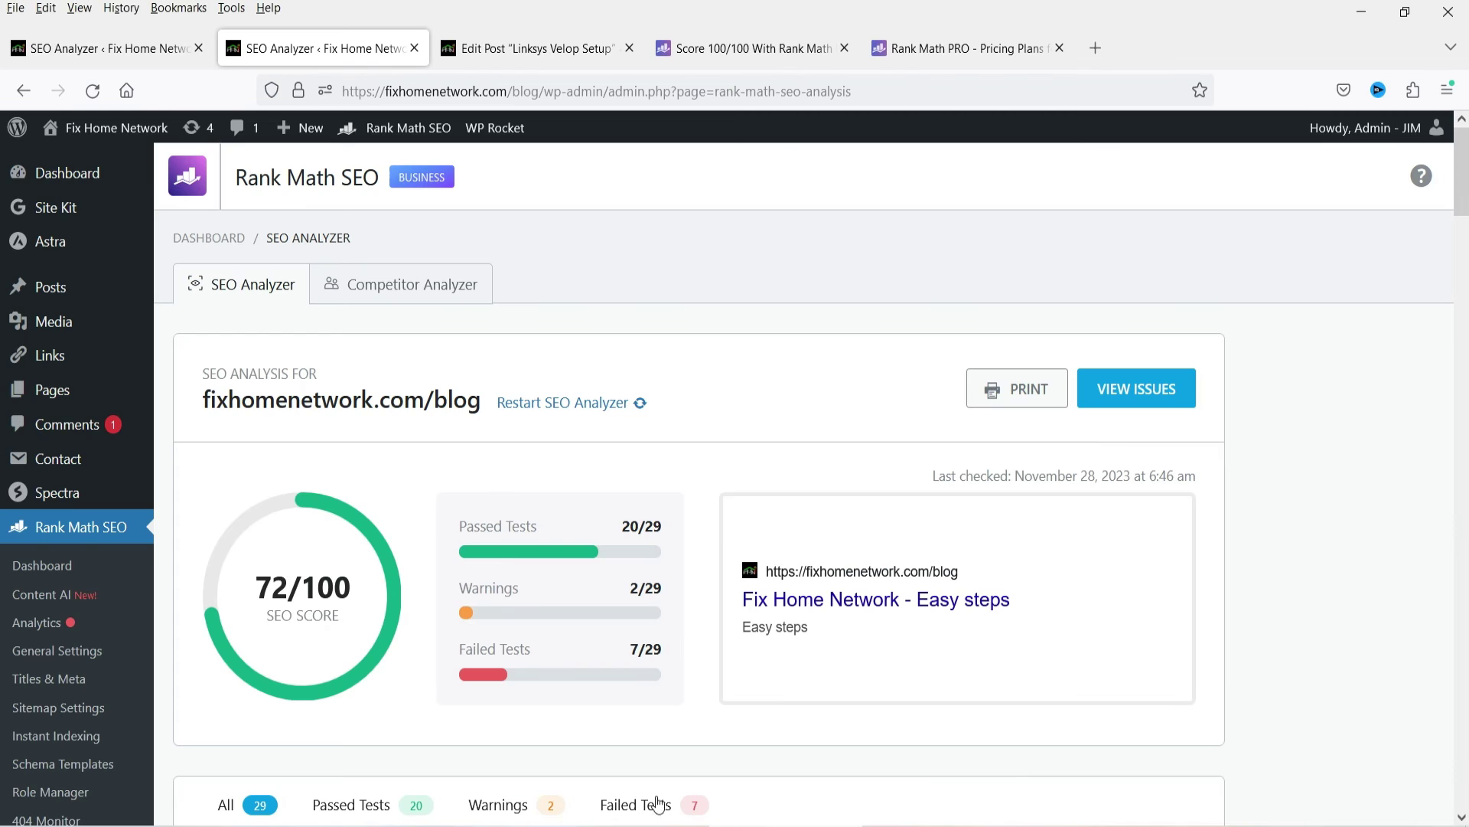
click(540, 48)
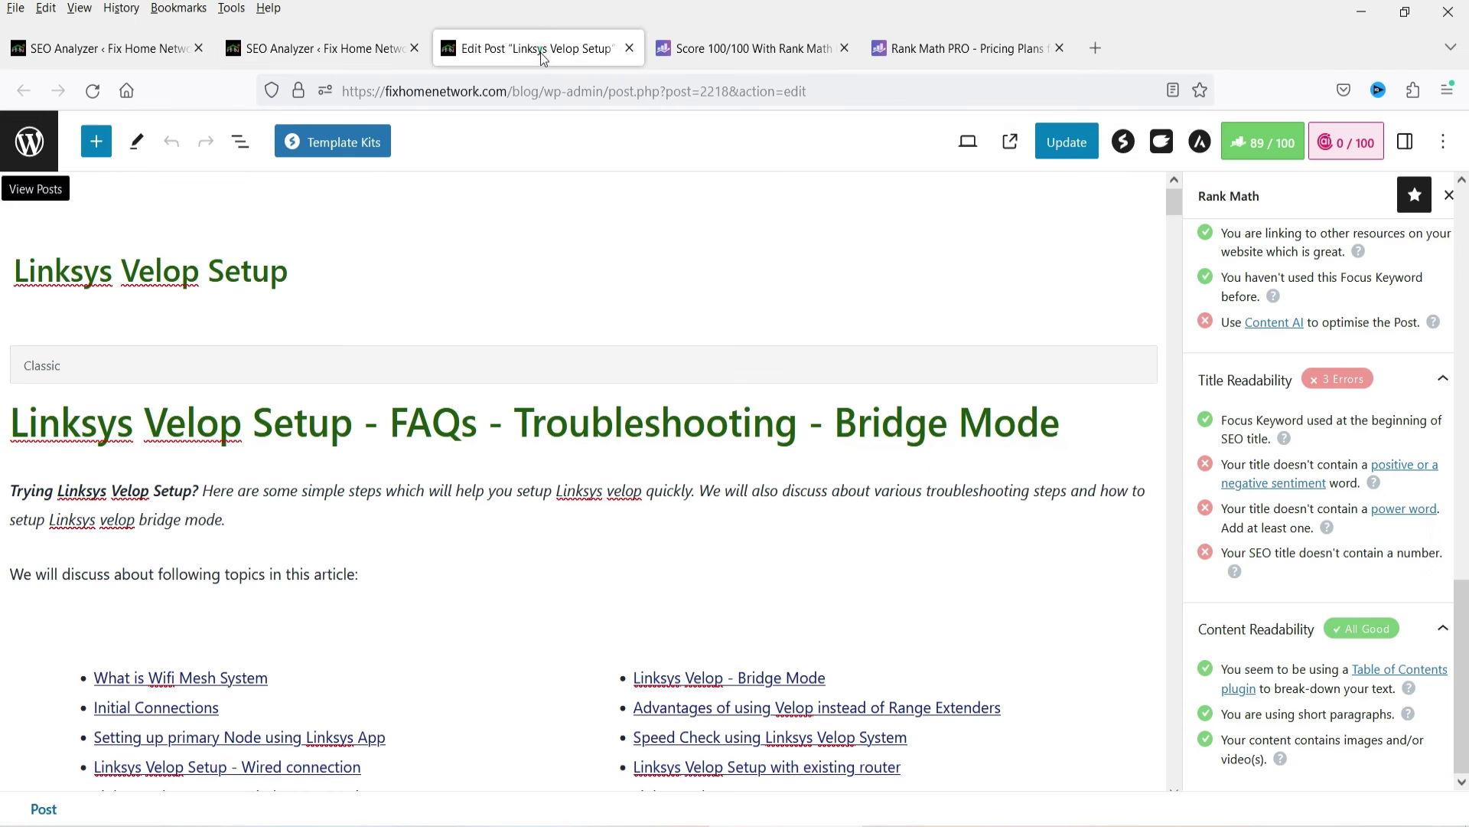
scroll(1341, 416, up, 10)
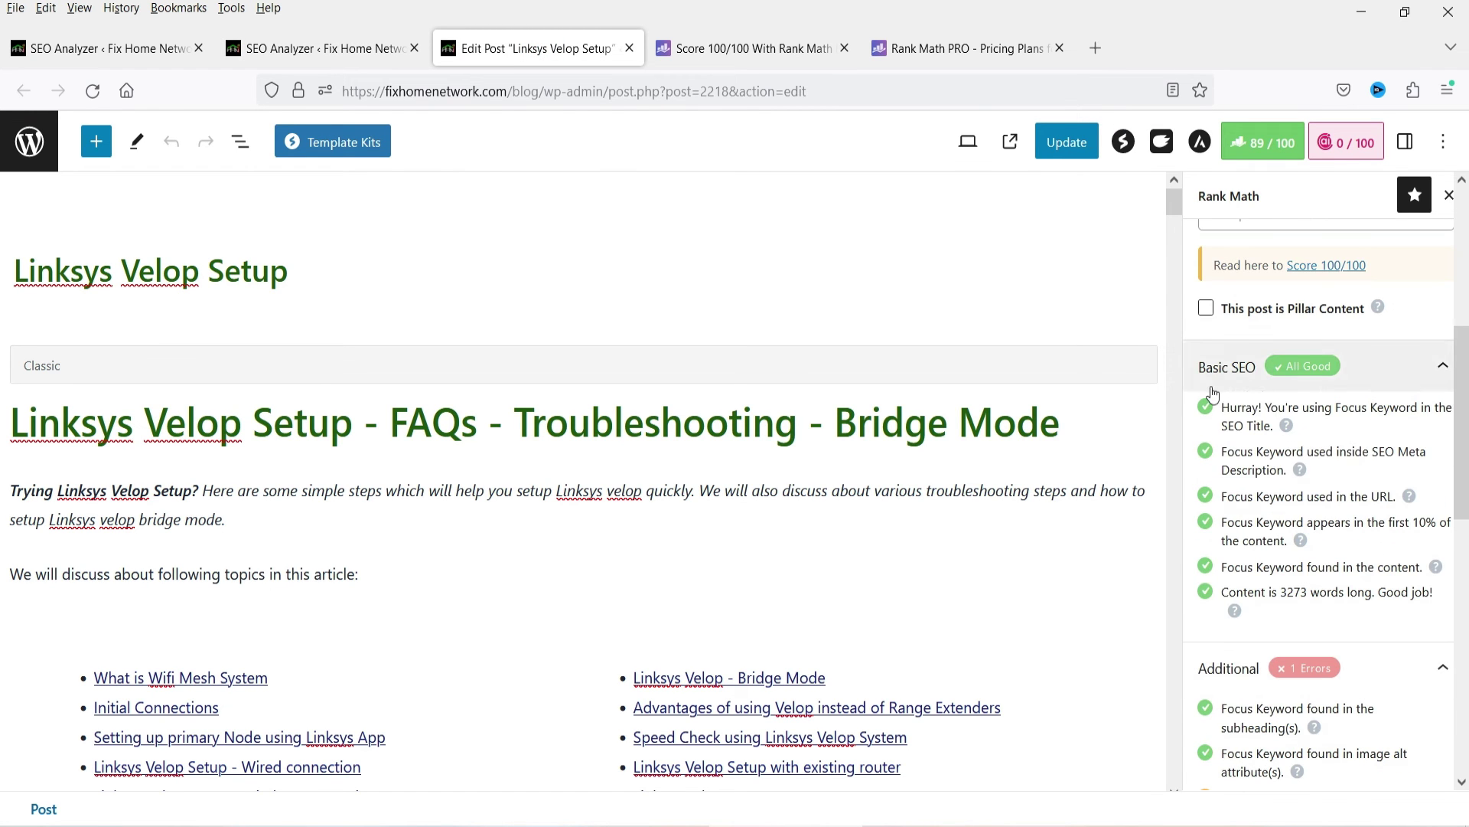
scroll(1213, 528, down, 3)
scroll(1223, 460, down, 3)
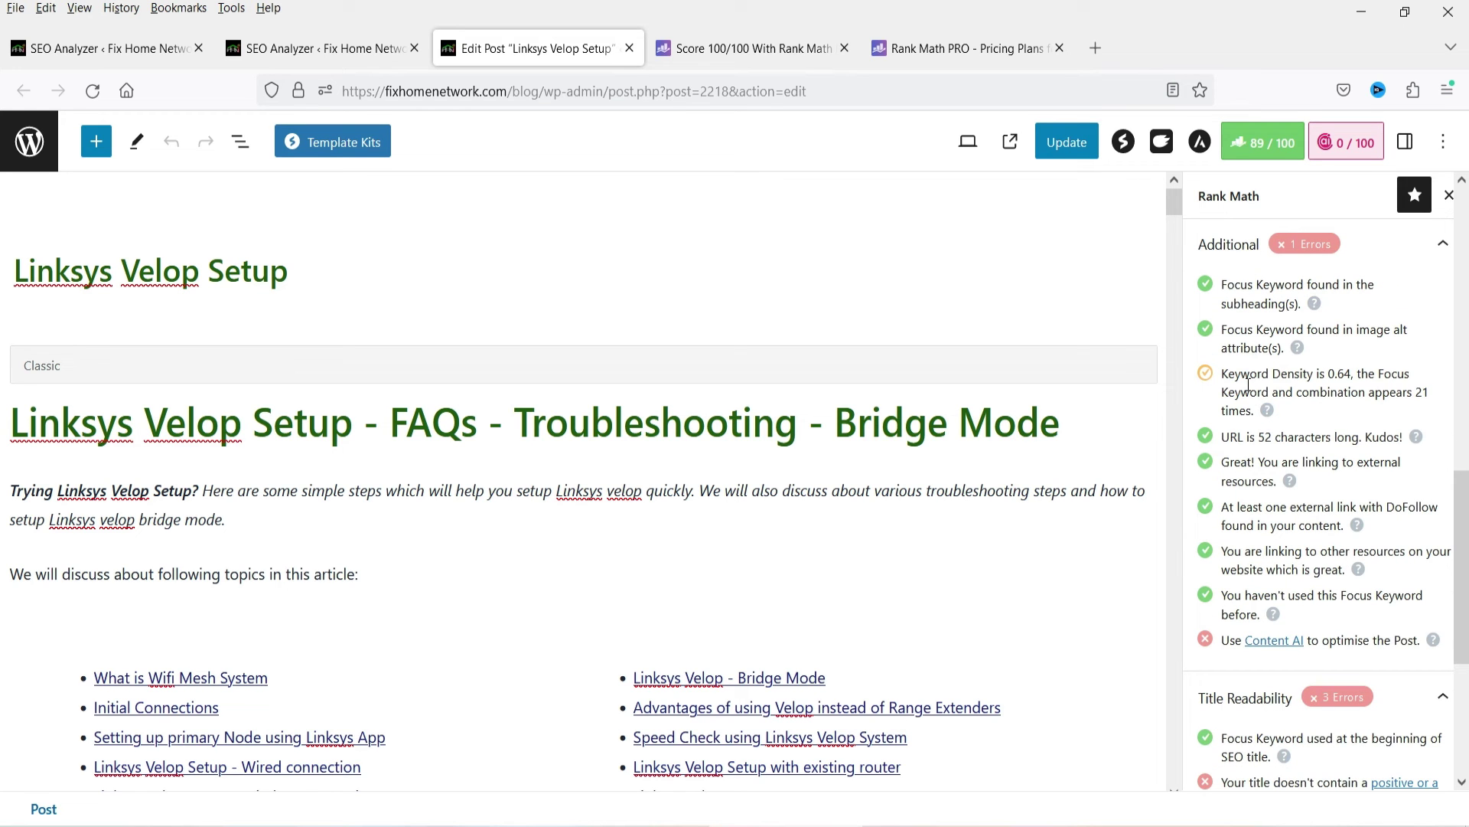
drag(1233, 440, 1351, 437)
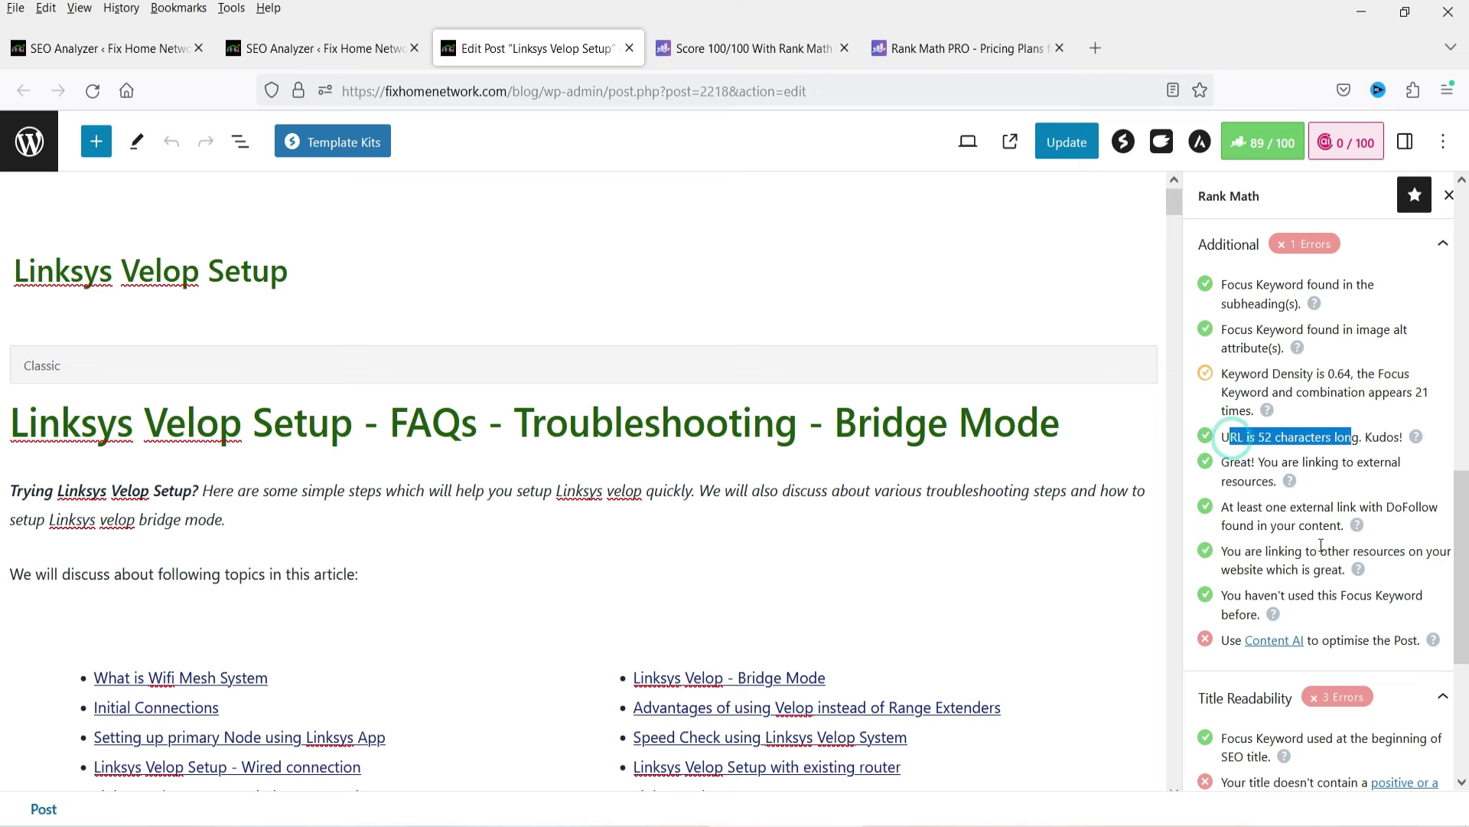
scroll(1301, 398, down, 3)
scroll(1301, 367, down, 2)
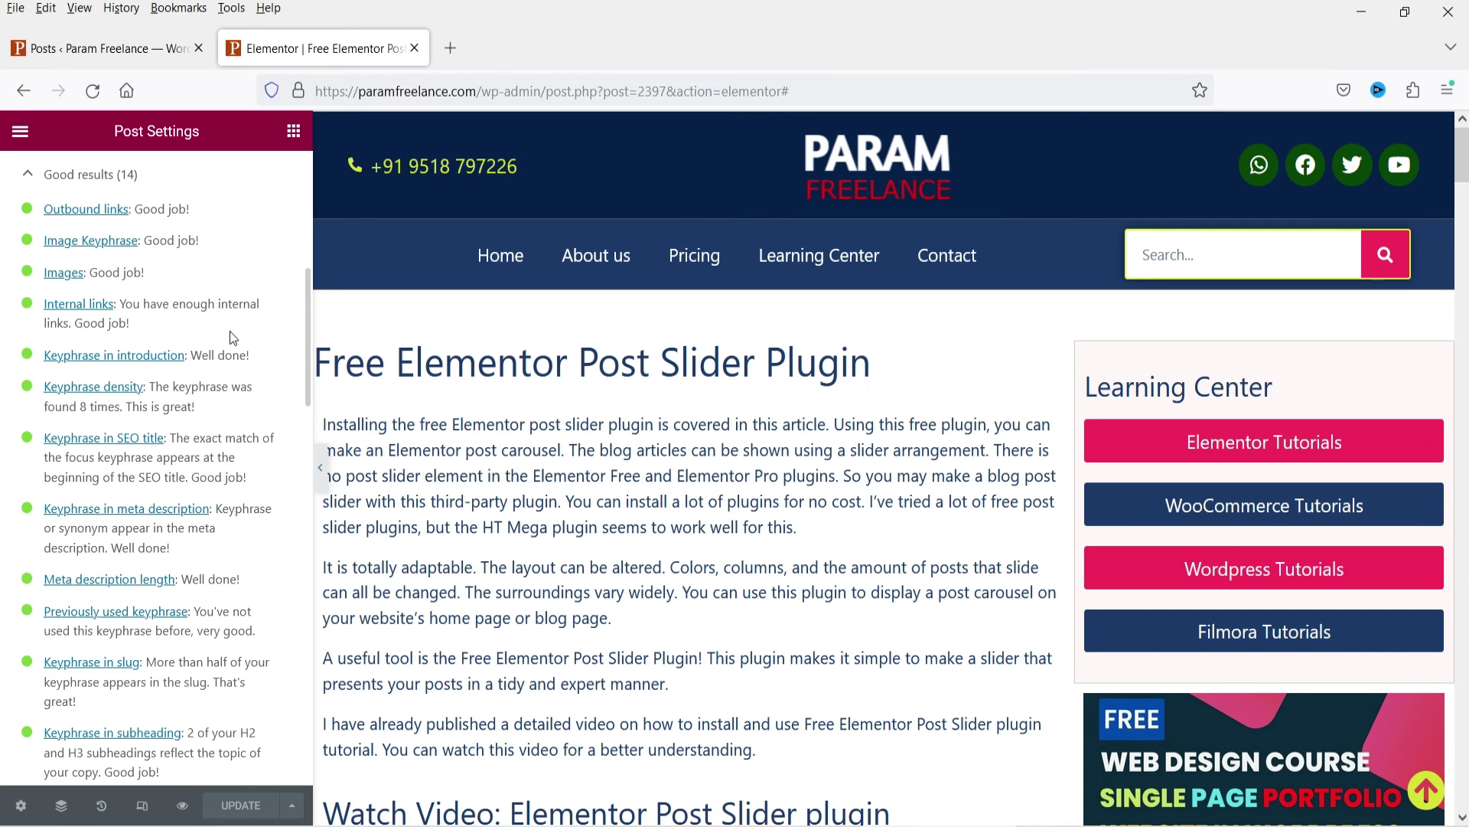
scroll(154, 309, down, 10)
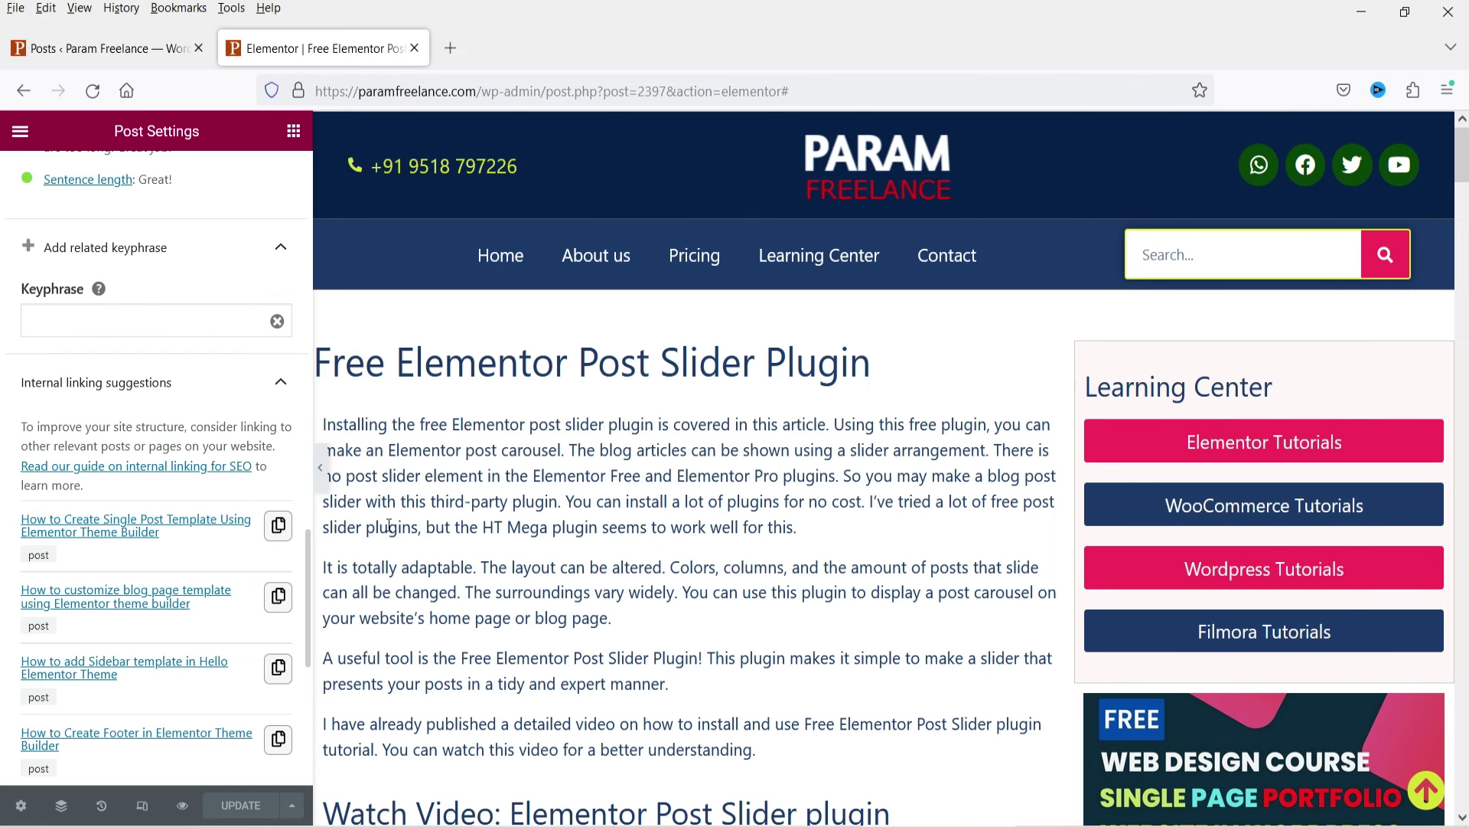
scroll(670, 471, down, 3)
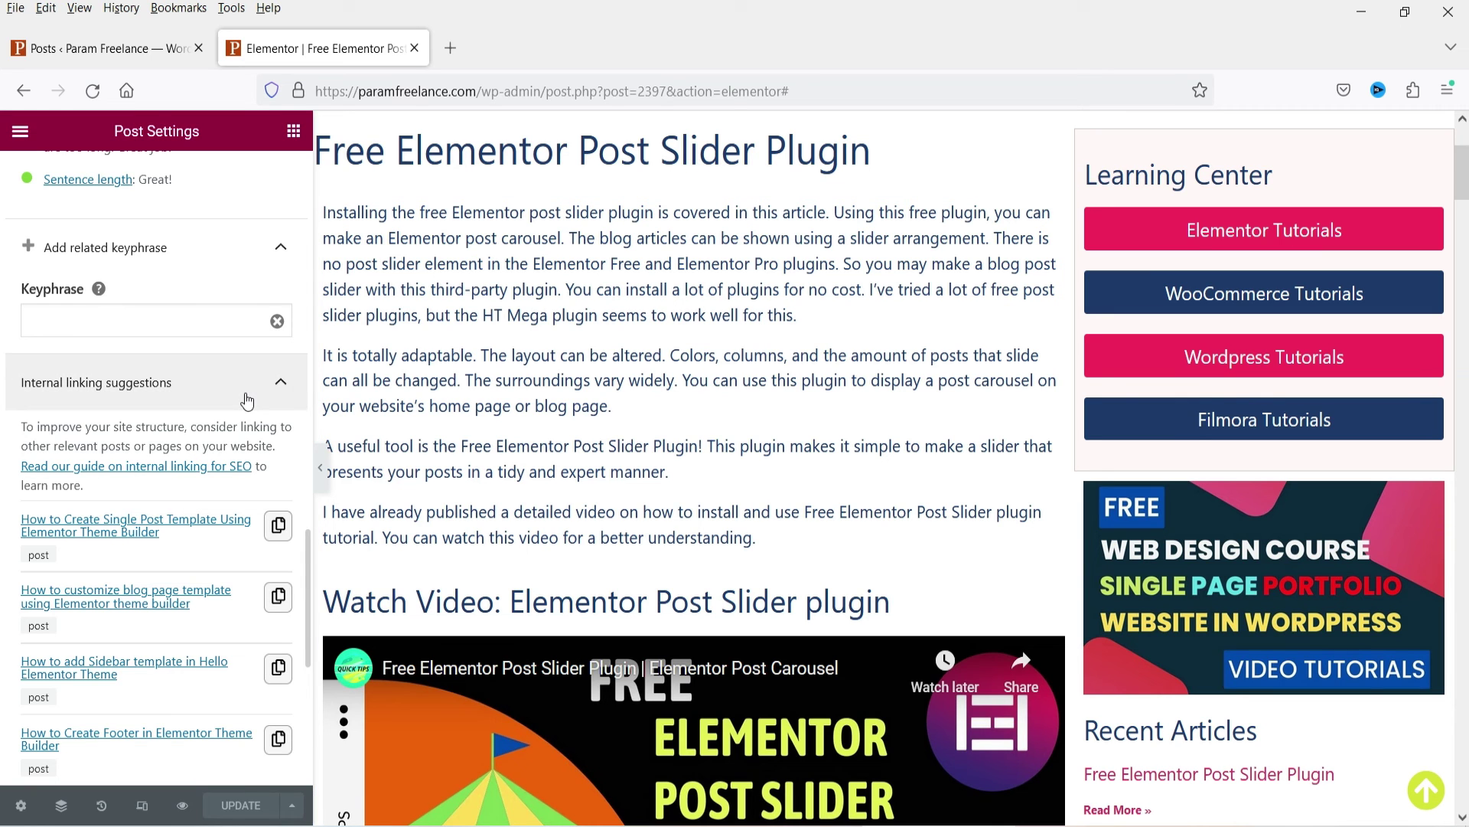
scroll(246, 399, down, 4)
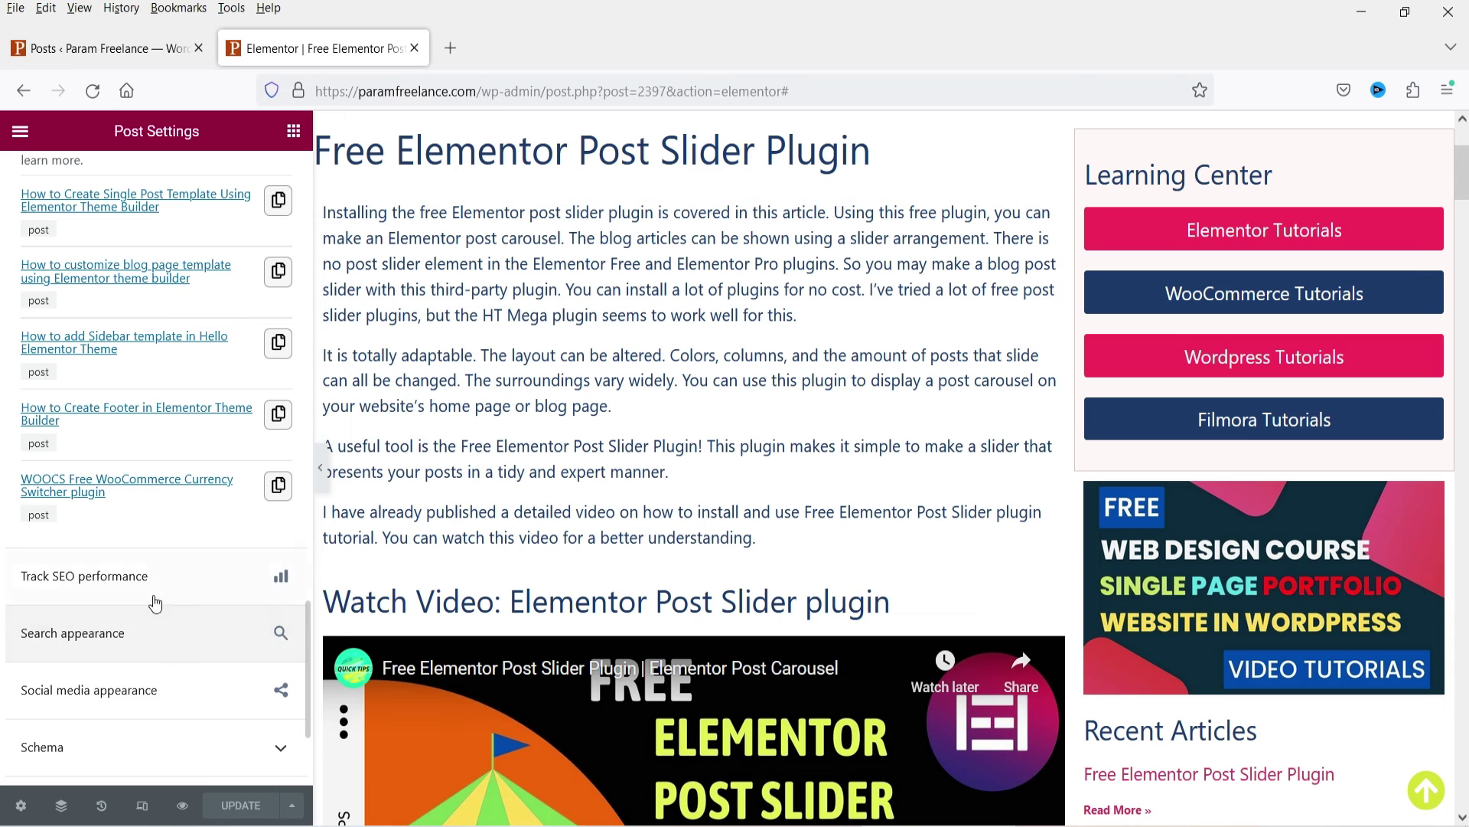
click(84, 747)
scroll(85, 689, down, 3)
click(86, 544)
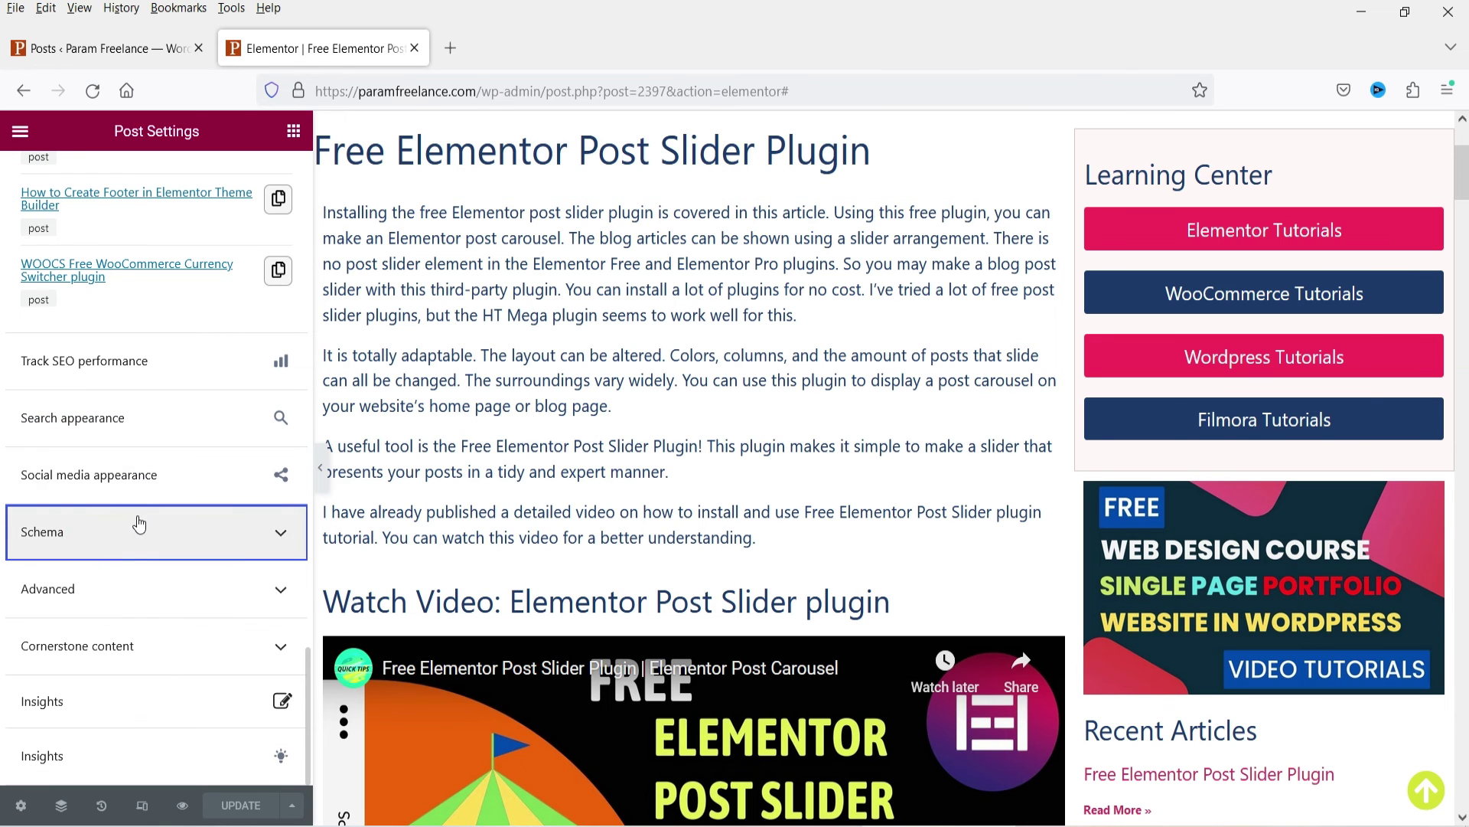
scroll(123, 576, up, 5)
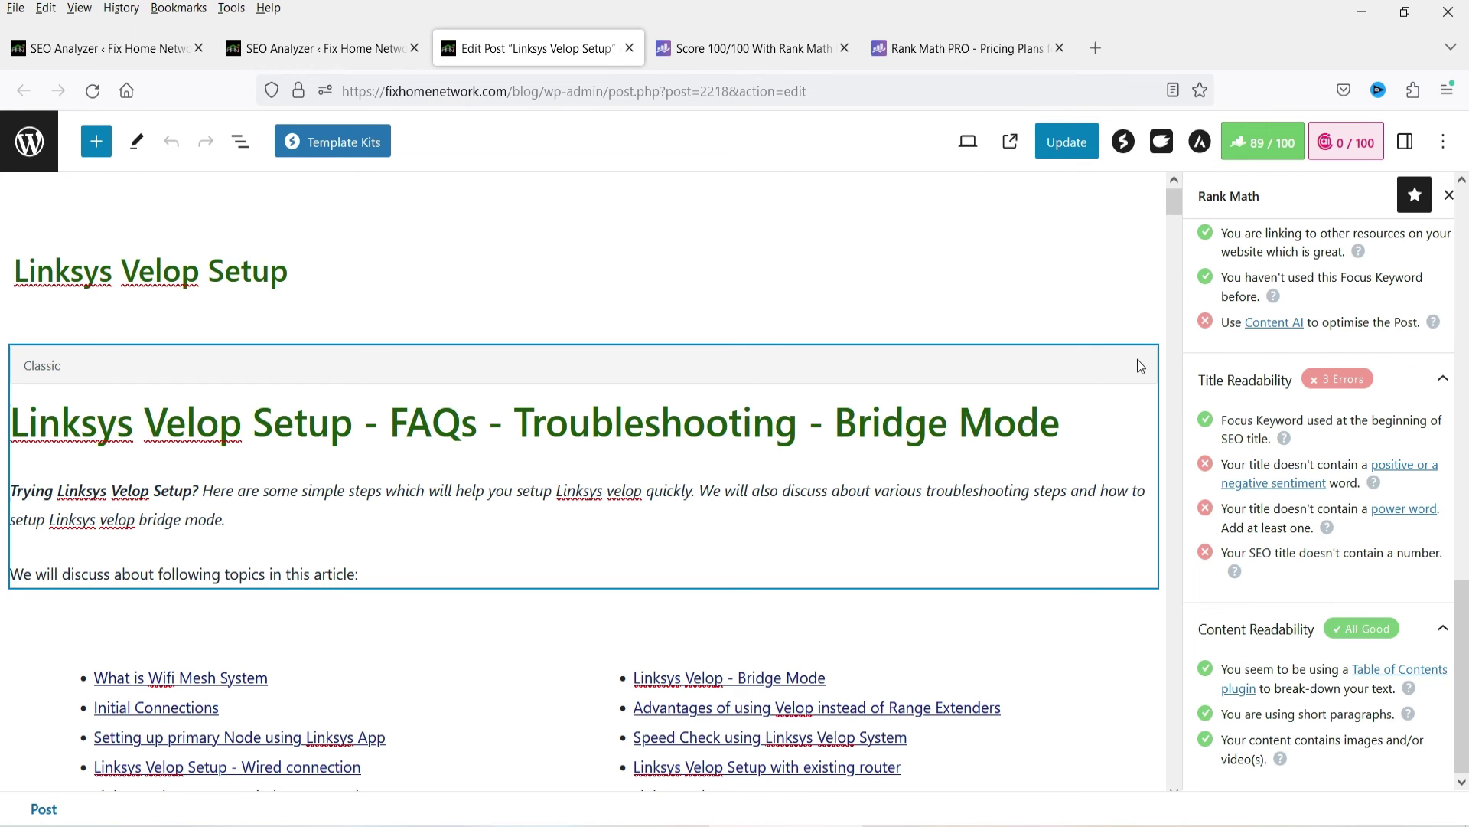
- Check the Additional results (52-character URL, 0.64 keyword density, 89/100) and start editing the Classic intro block
scroll(1333, 417, up, 10)
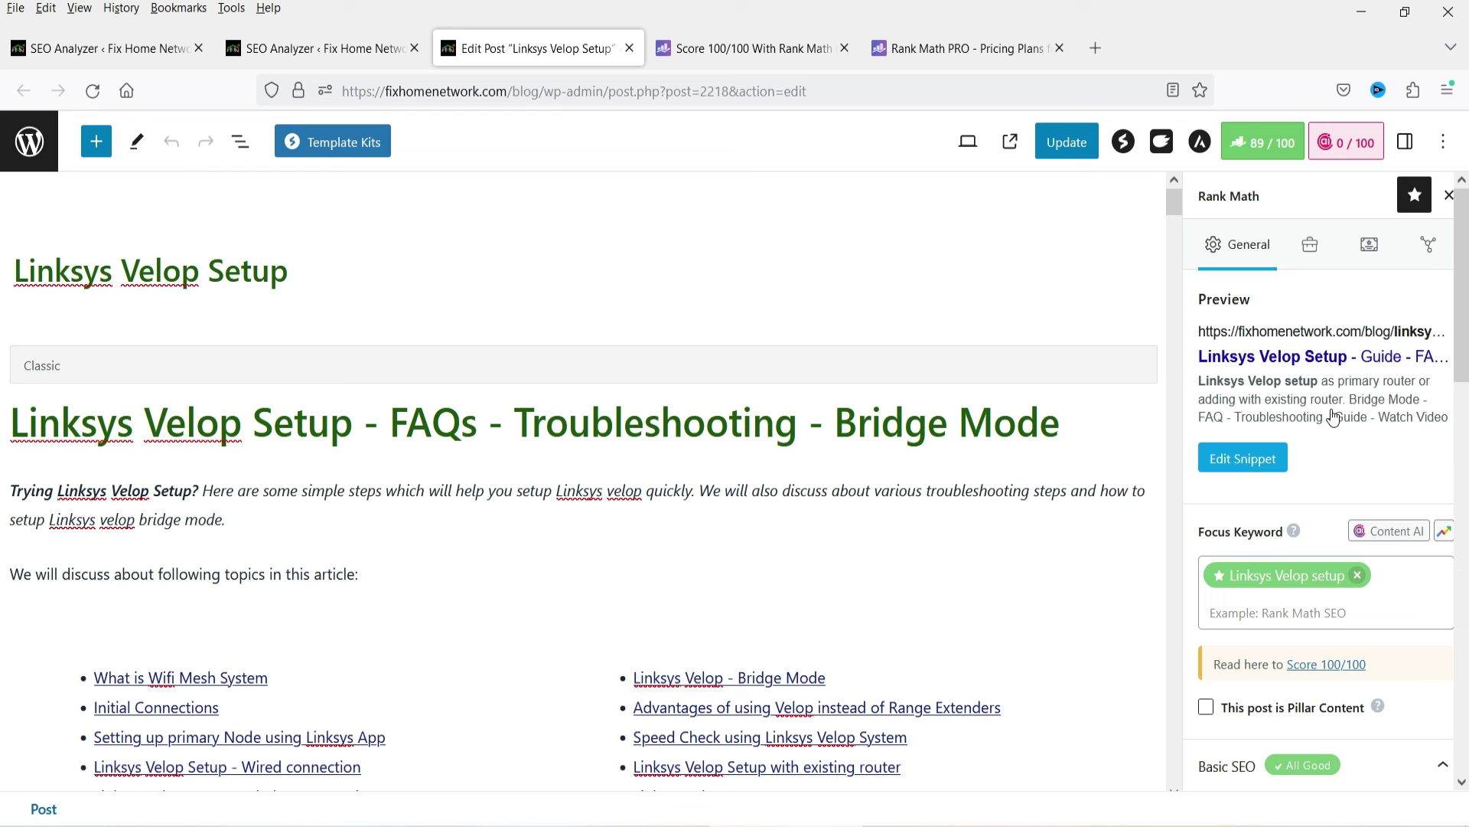
scroll(1333, 417, down, 15)
drag(1230, 412, 1351, 412)
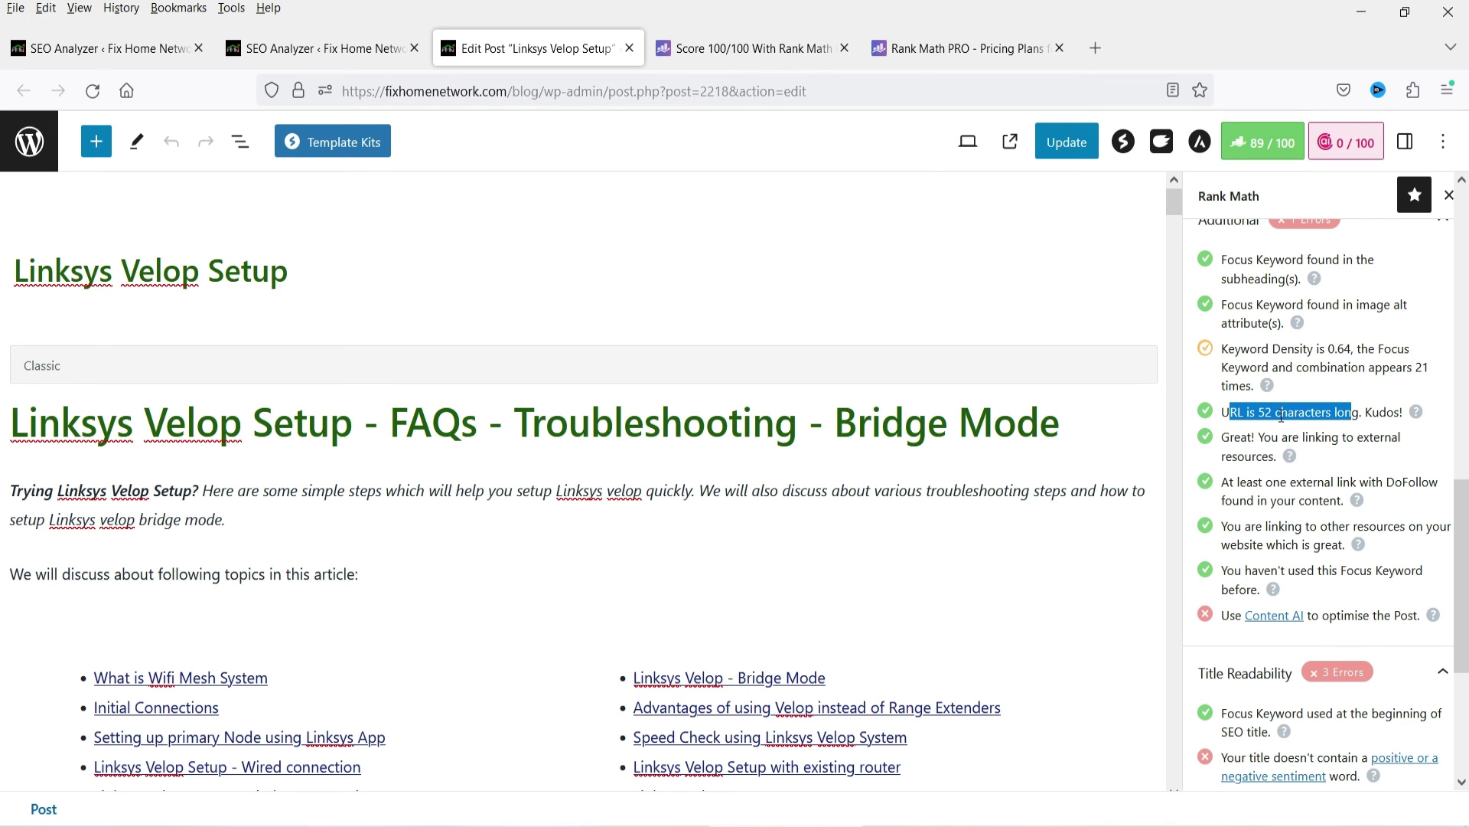
click(1002, 535)
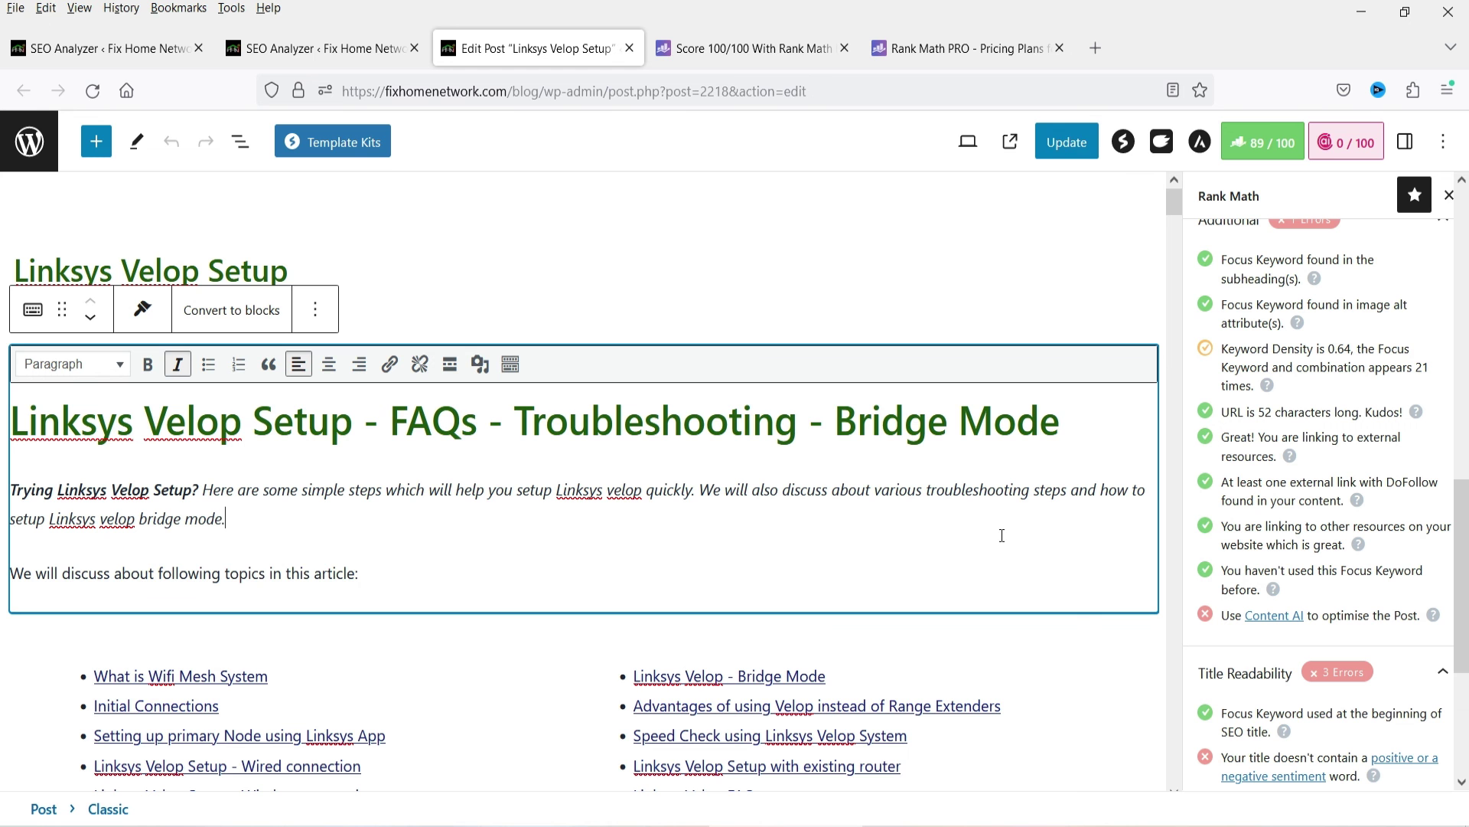